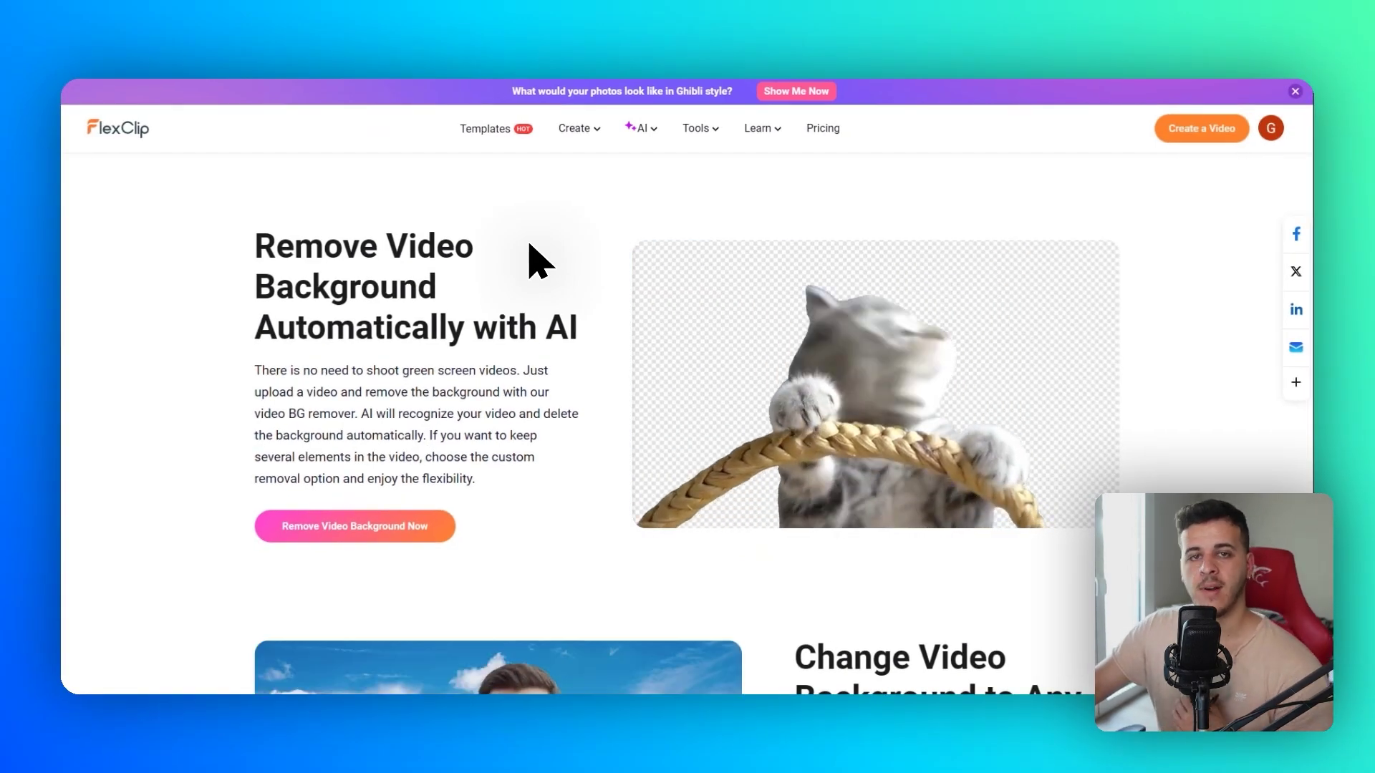
Step: Look over the feature lists in the AI and Tools navigation menus
mouse_move(638, 131)
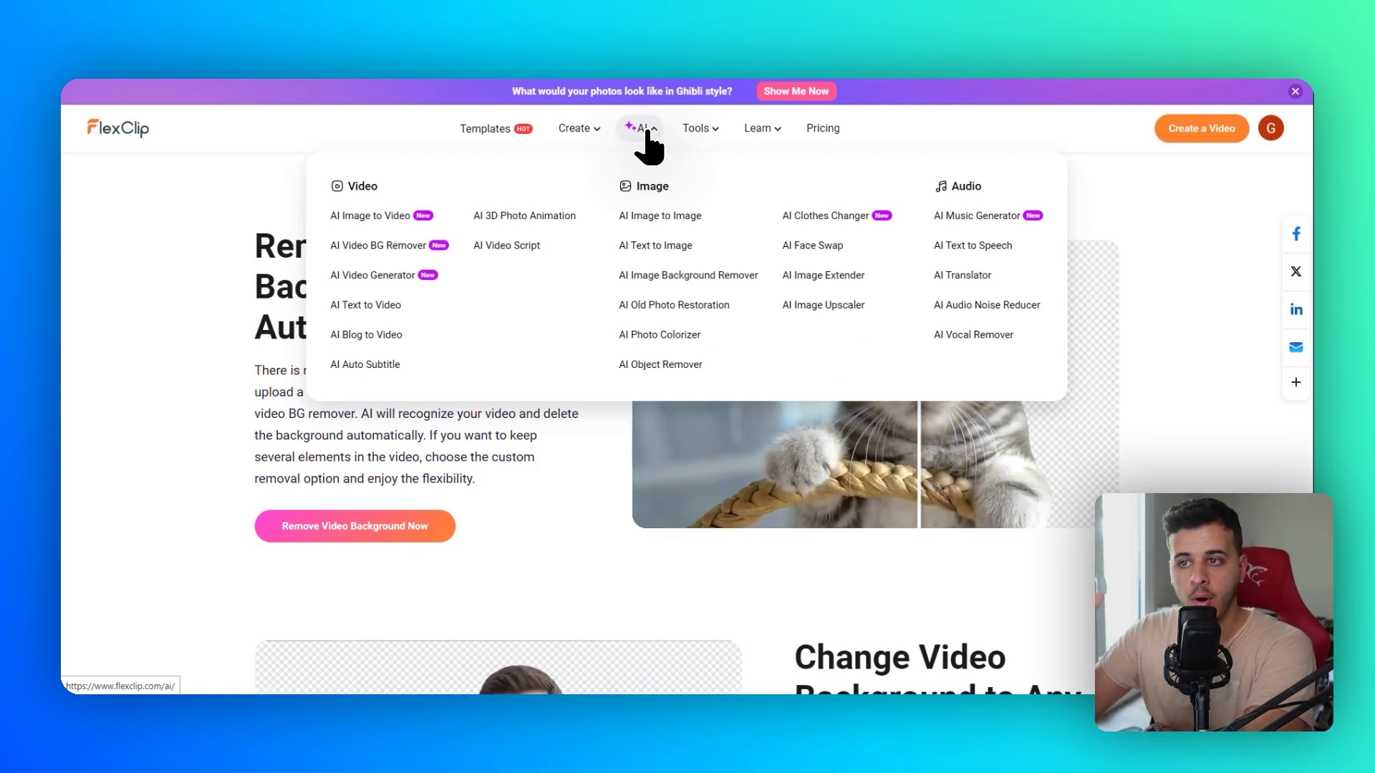
mouse_move(694, 138)
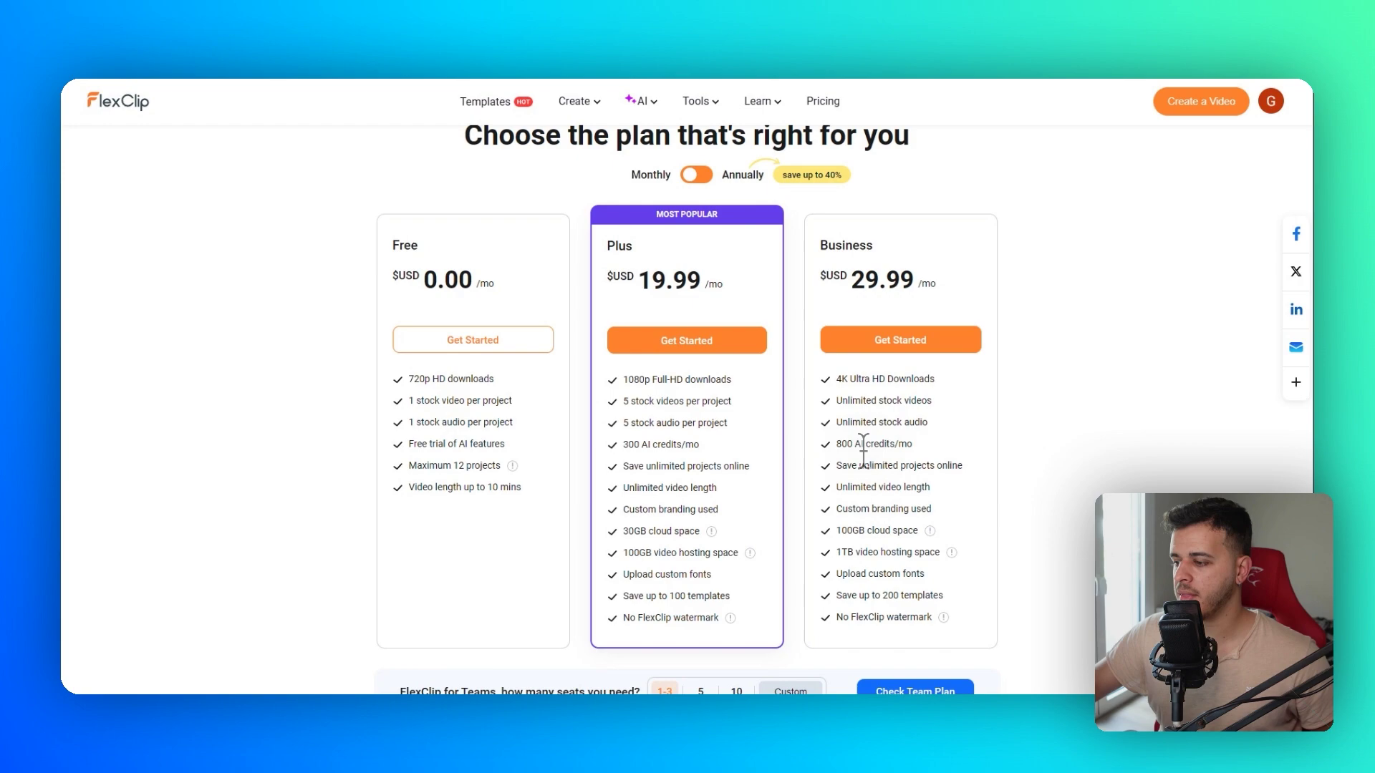
Step: Choose 10 seats for FlexClip for Teams and scroll to the Compare plans table
scroll(853, 350, down, 2)
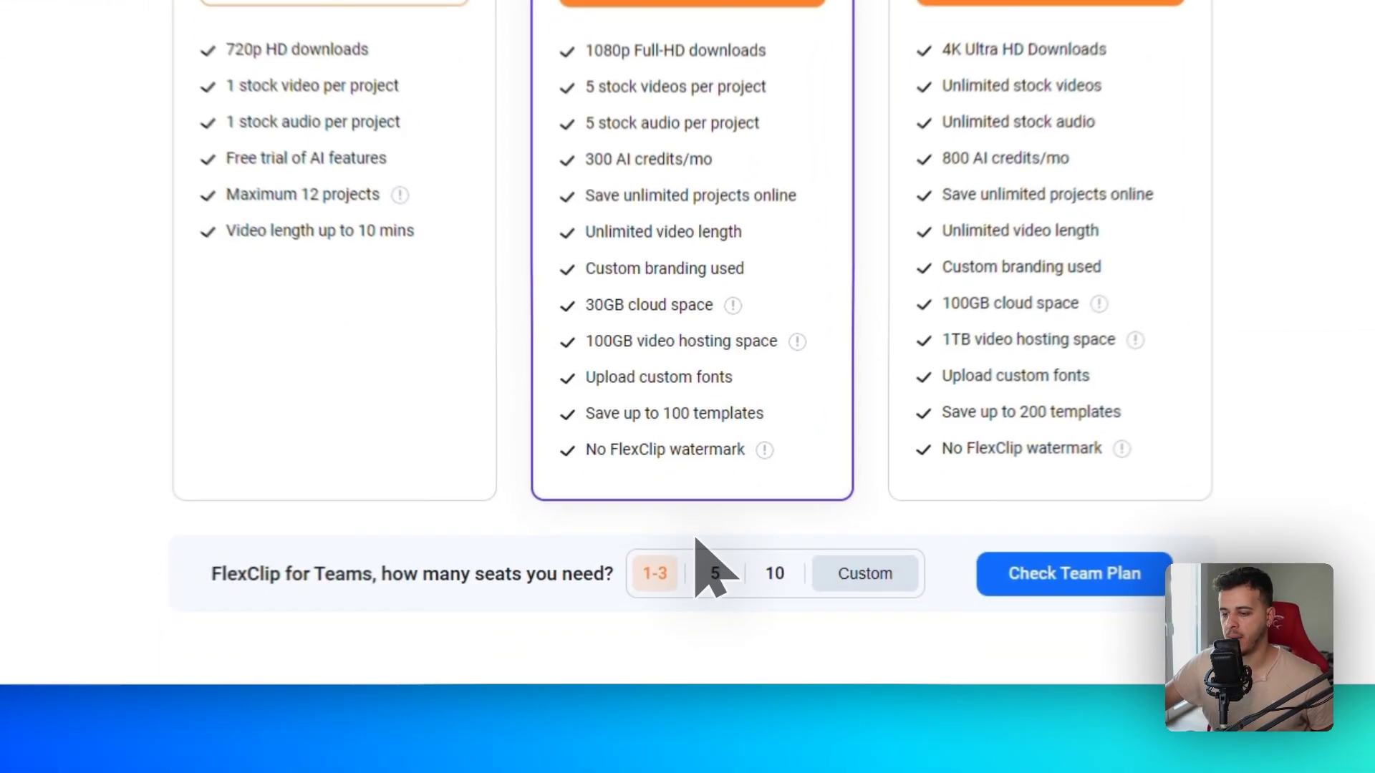
click(677, 716)
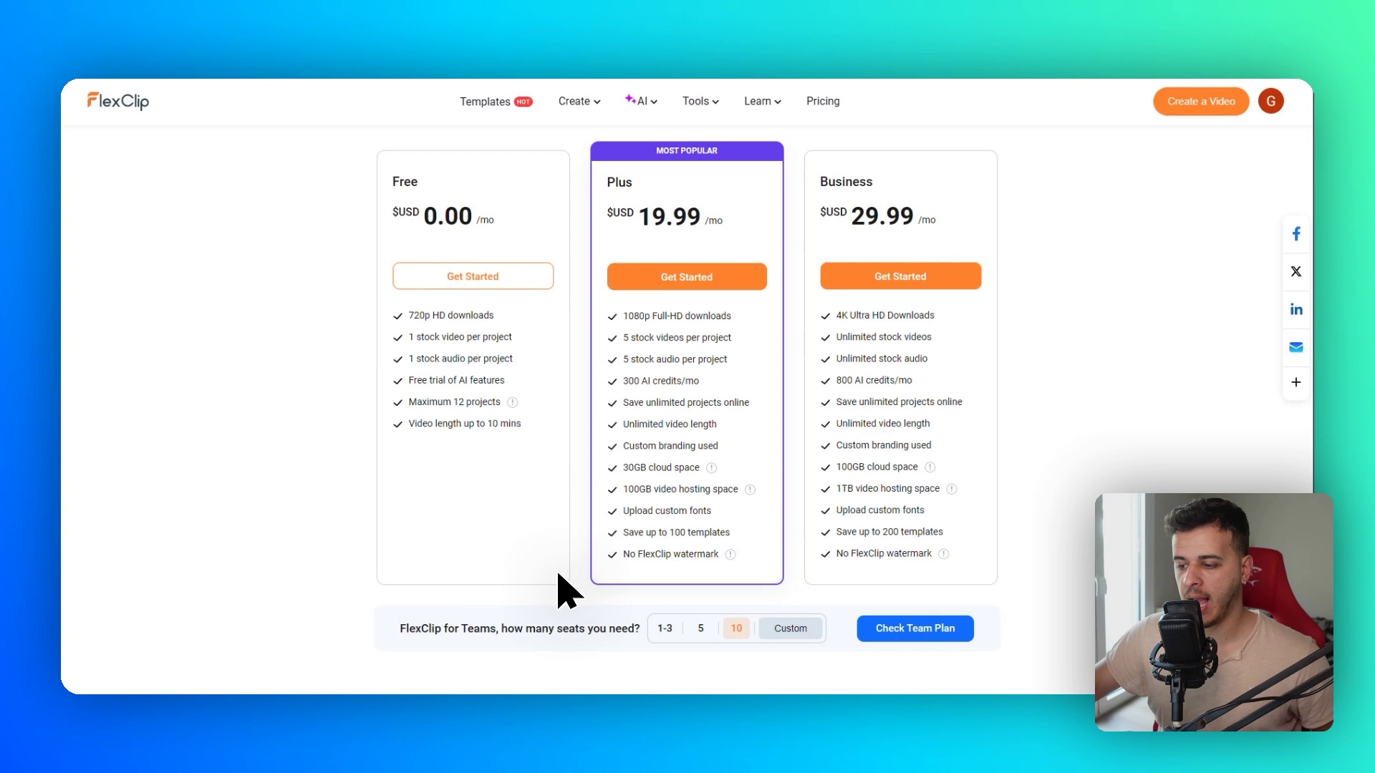
scroll(559, 576, down, 8)
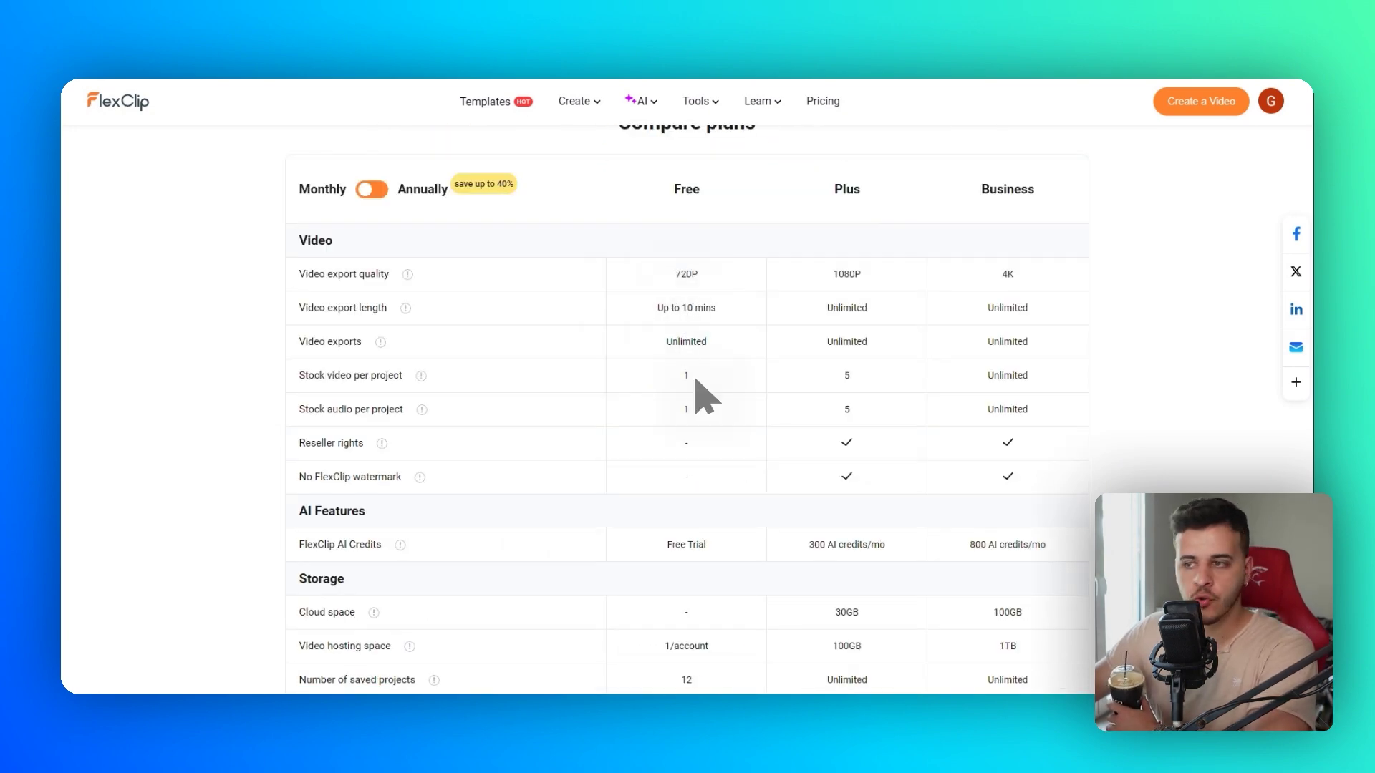
scroll(696, 381, down, 3)
scroll(673, 454, up, 1)
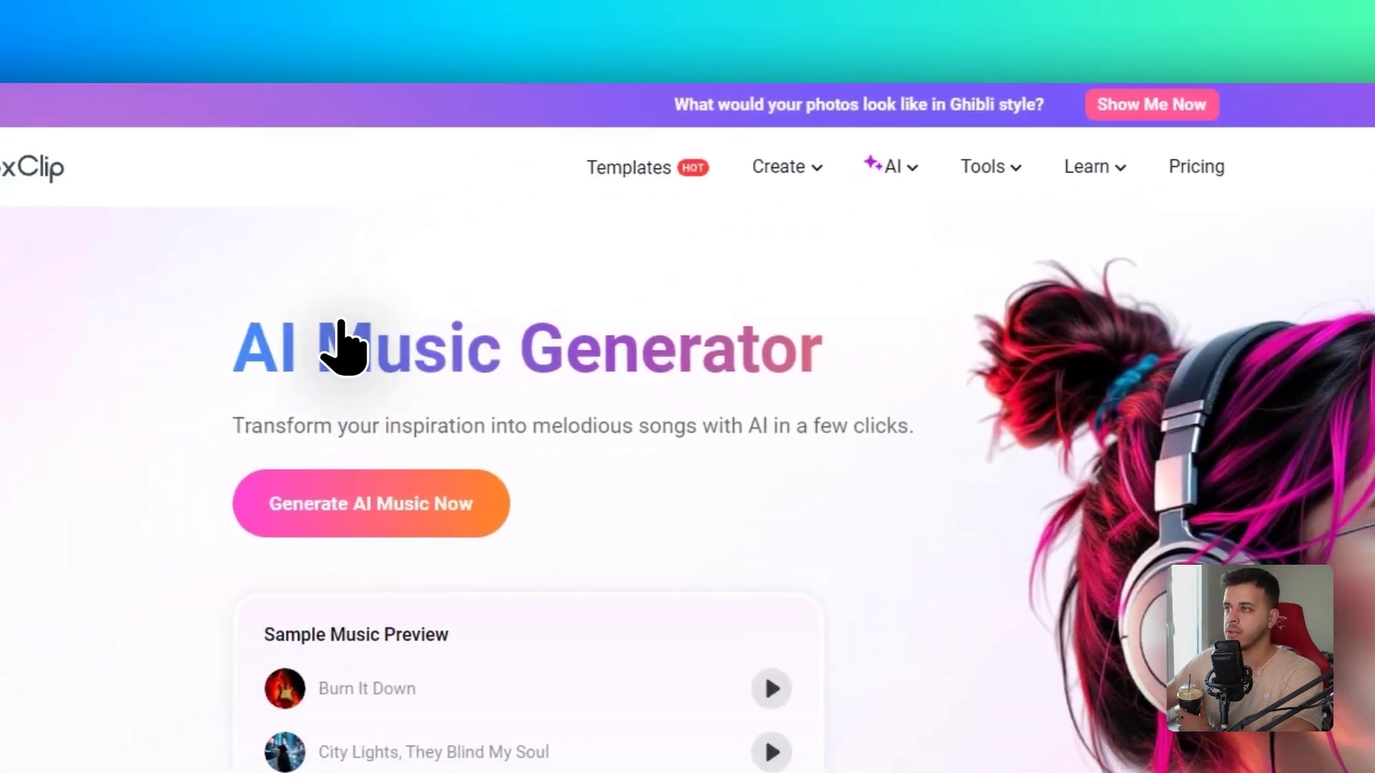
Step: Scroll through the AI Music Generator page, highlighting its heading text along the way
drag(233, 347, 777, 359)
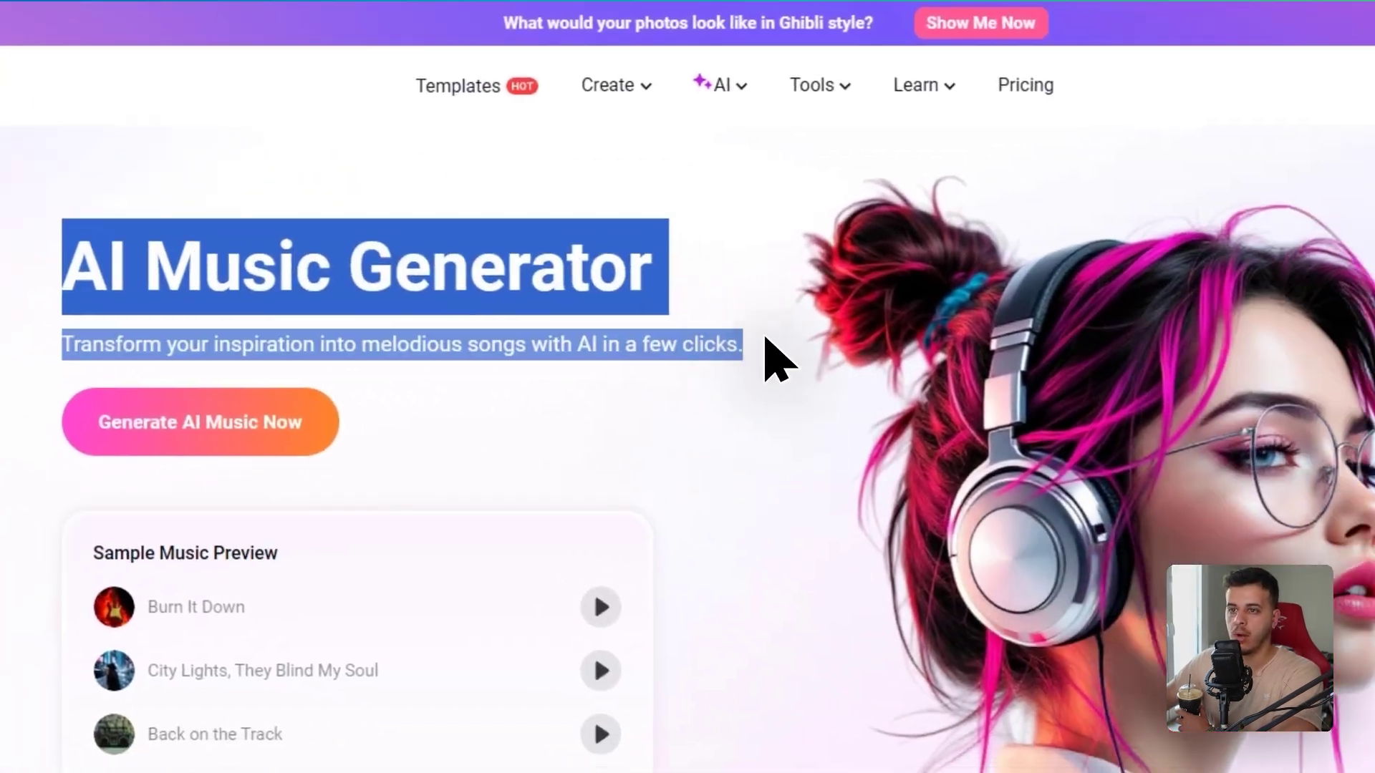
click(407, 445)
scroll(254, 286, down, 5)
scroll(254, 287, down, 5)
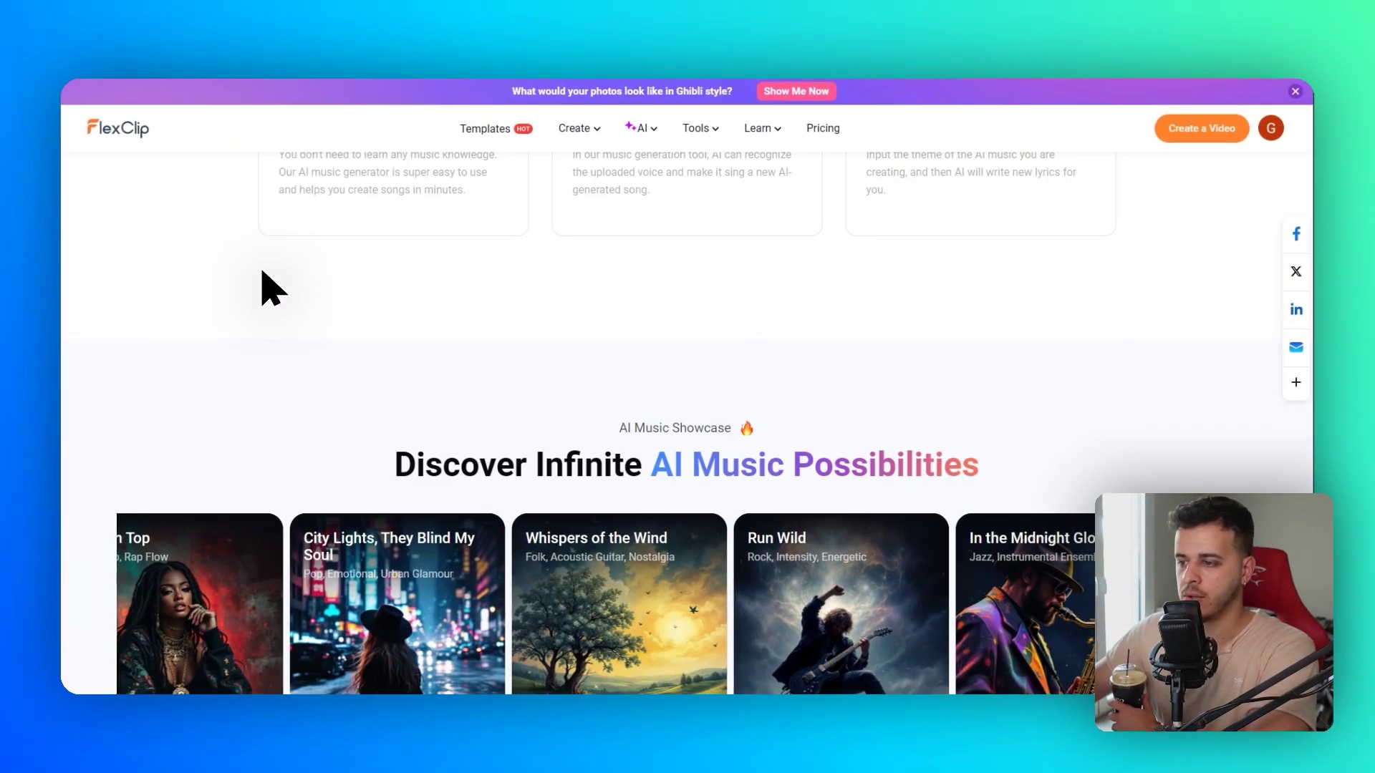
scroll(501, 358, down, 3)
mouse_move(617, 405)
scroll(673, 412, up, 5)
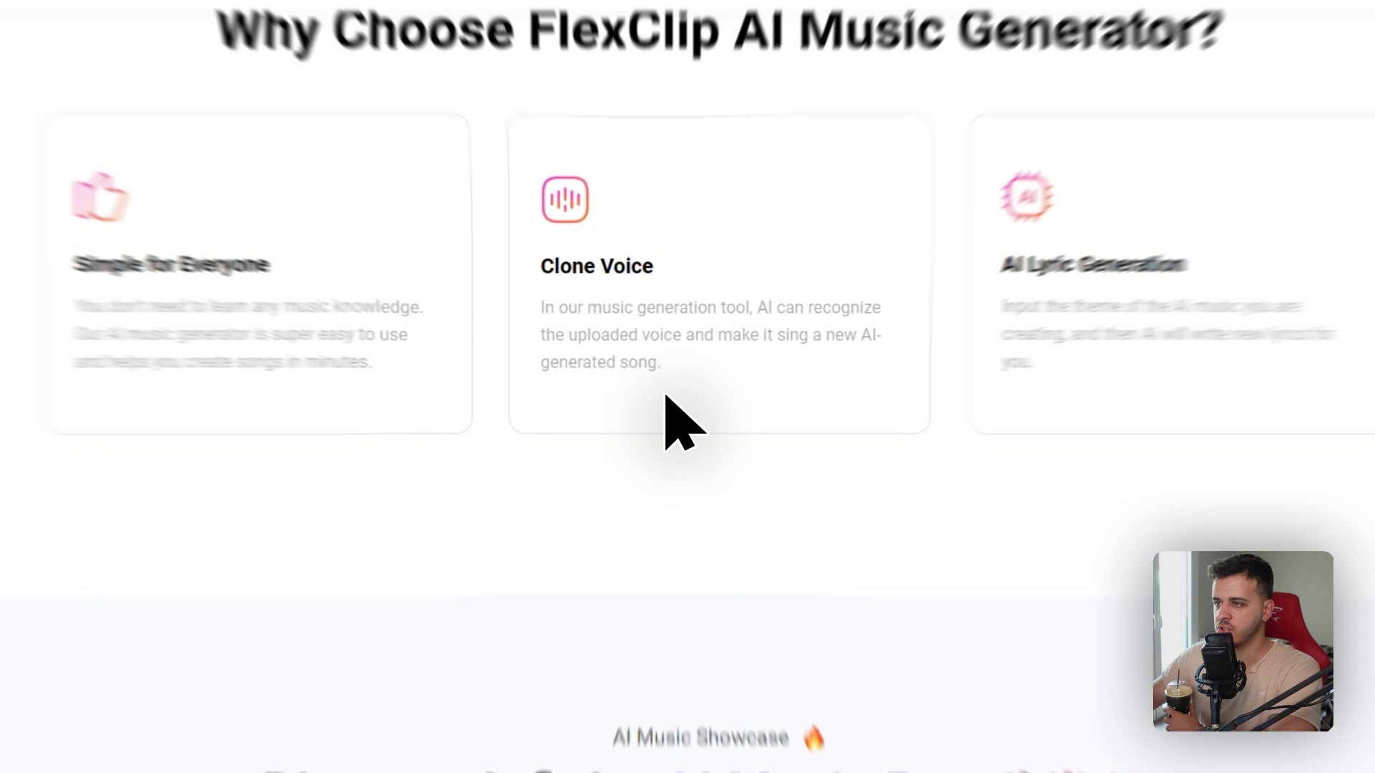
drag(228, 400, 1056, 363)
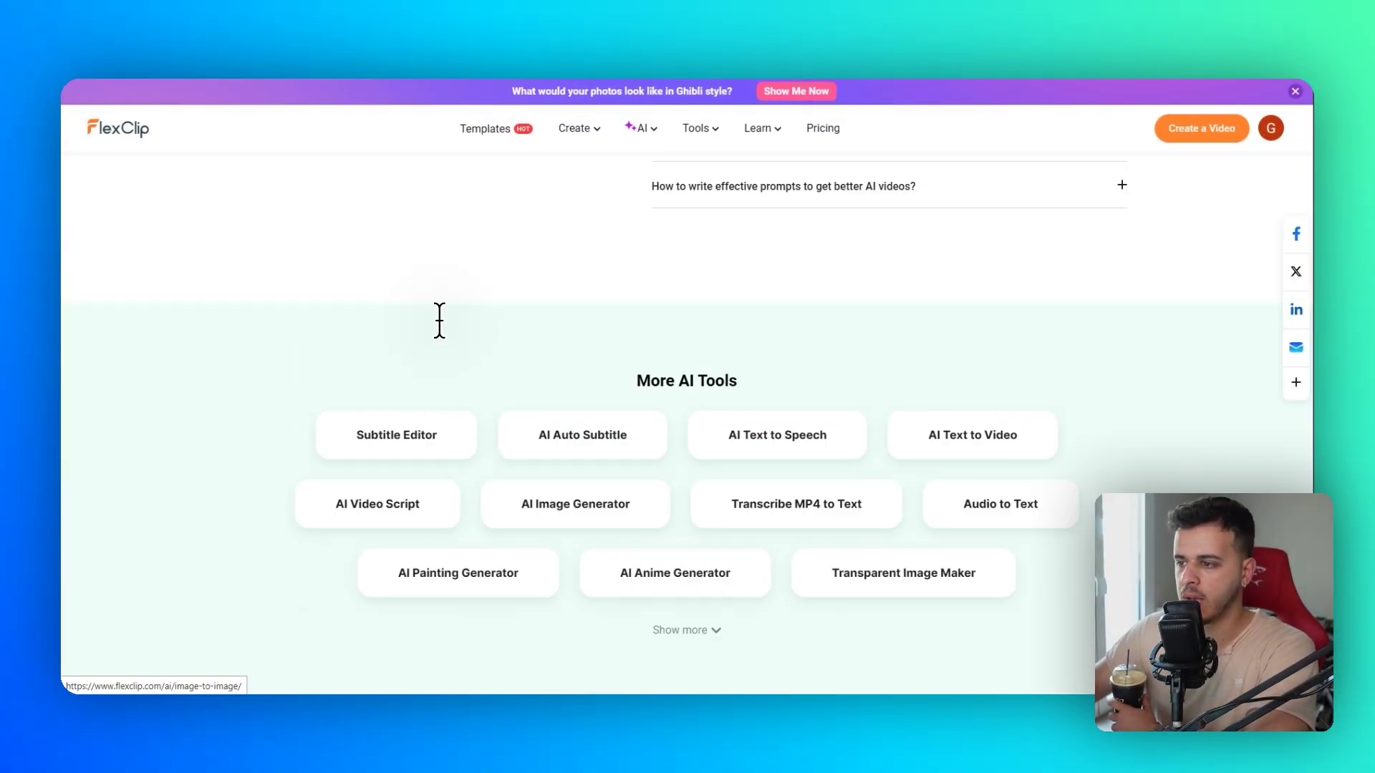
scroll(439, 320, up, 20)
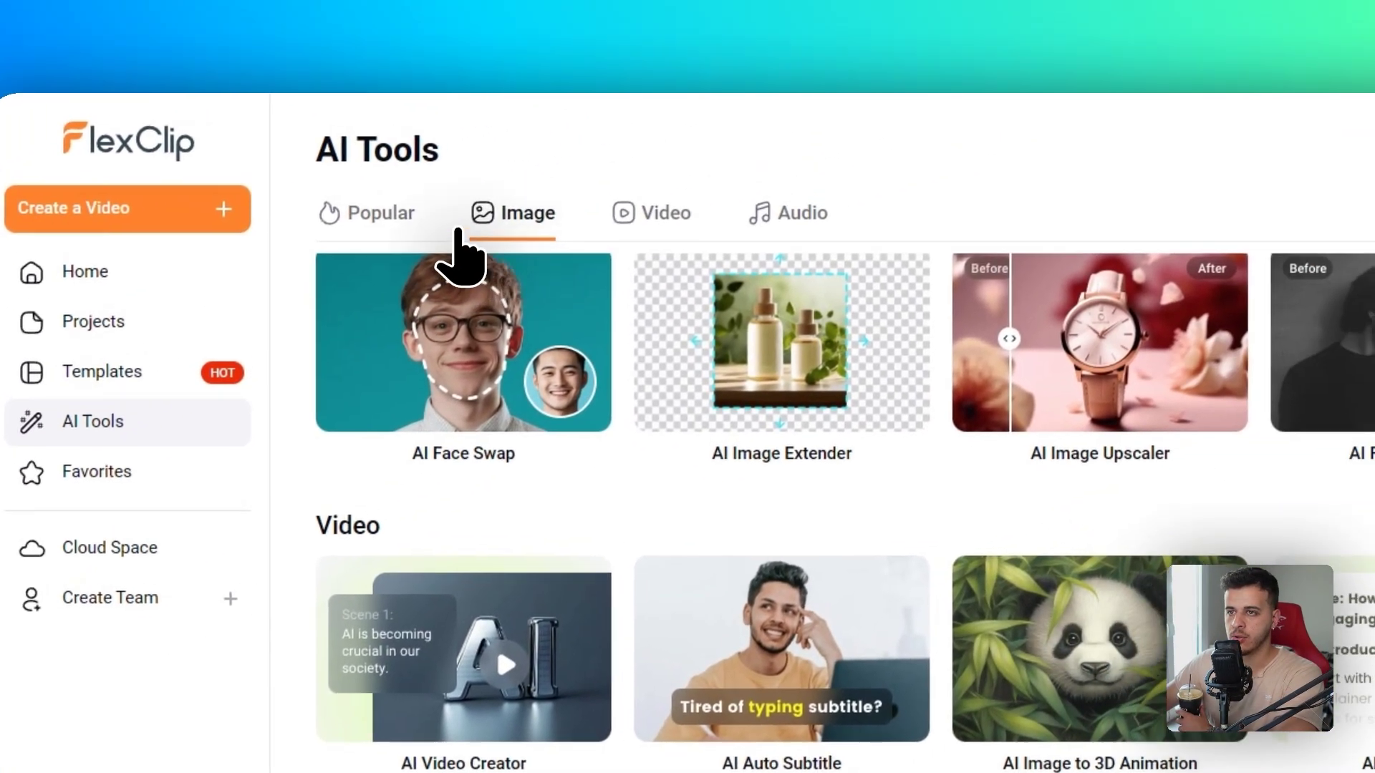
Step: Browse the Popular, Image, Video and Audio AI tool categories, ending back on Image
click(577, 101)
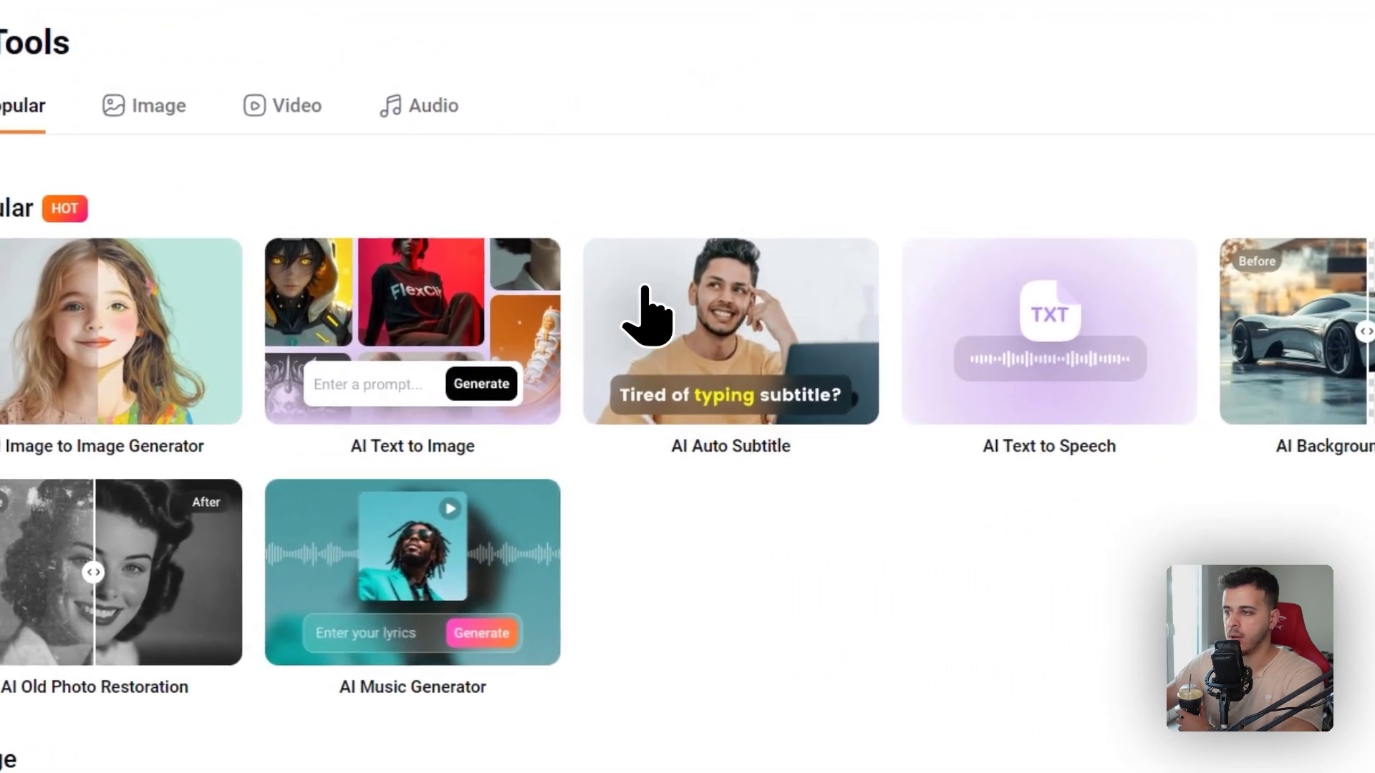
click(576, 176)
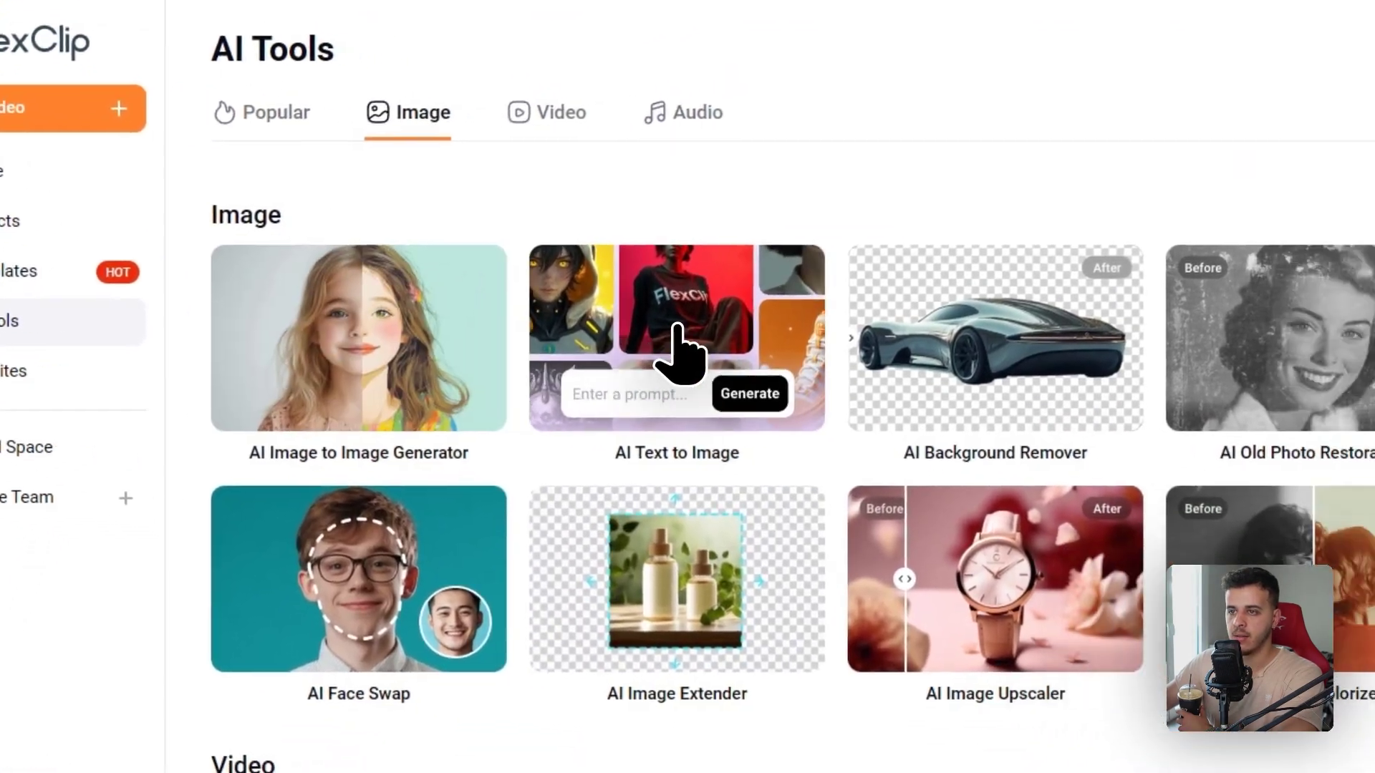
click(648, 190)
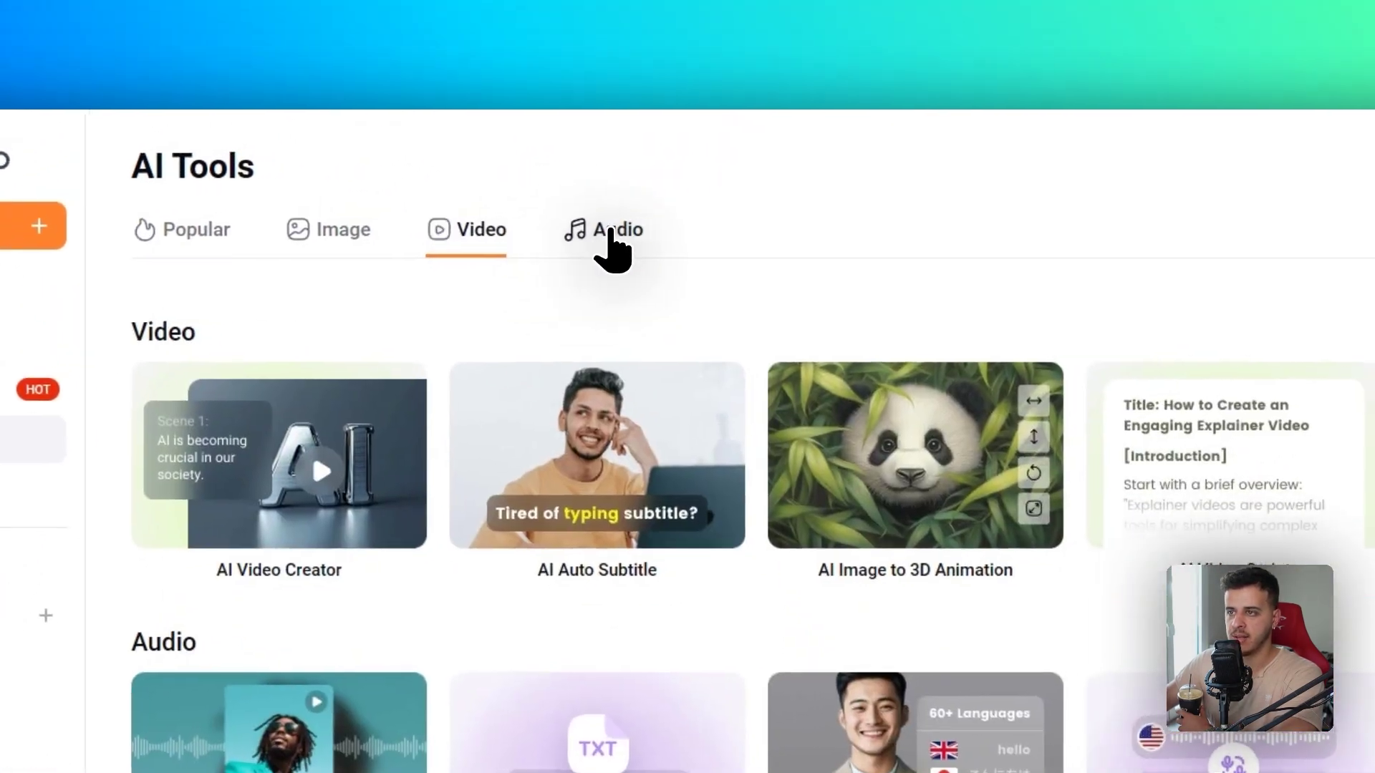
click(784, 191)
click(401, 231)
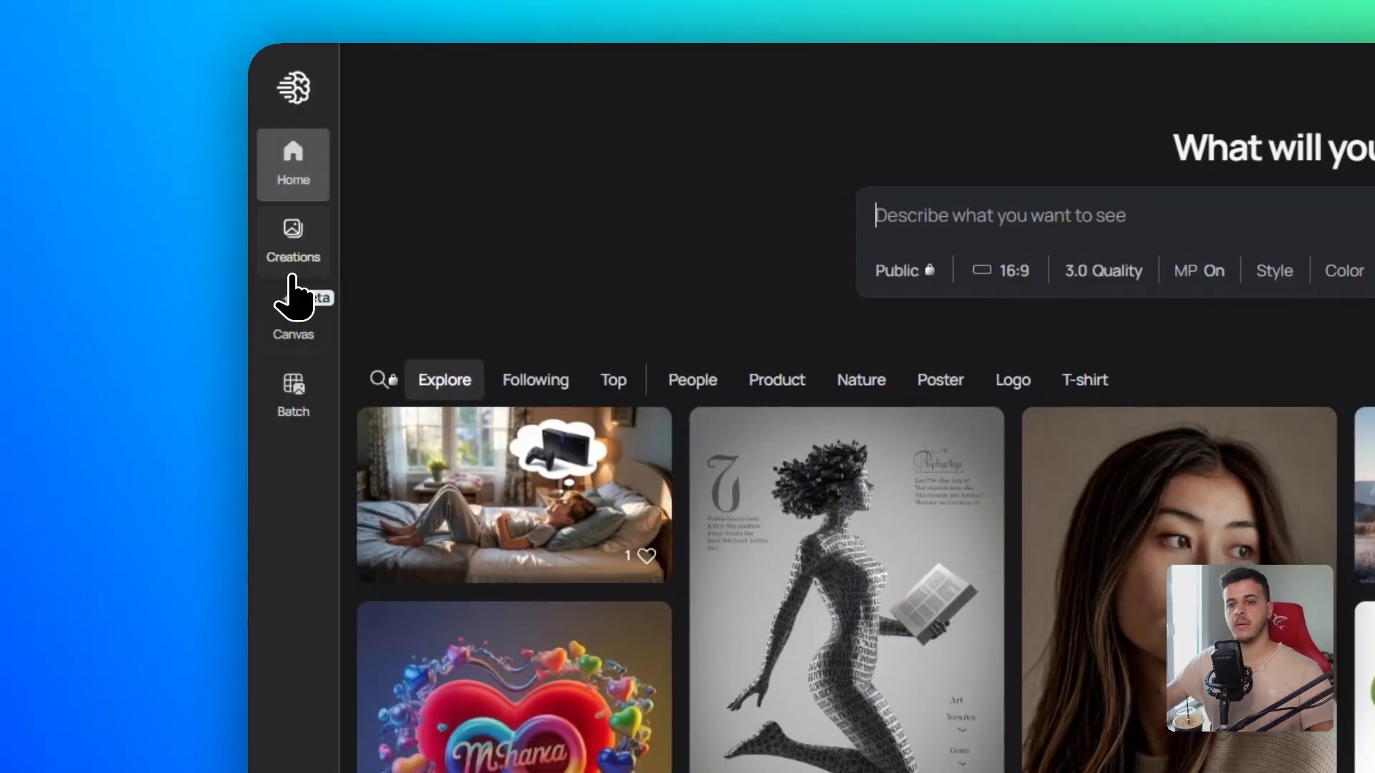
Step: Open the orange-jumpsuit Alcatraz raft image from Ideogram Creations to view its prompt
click(291, 271)
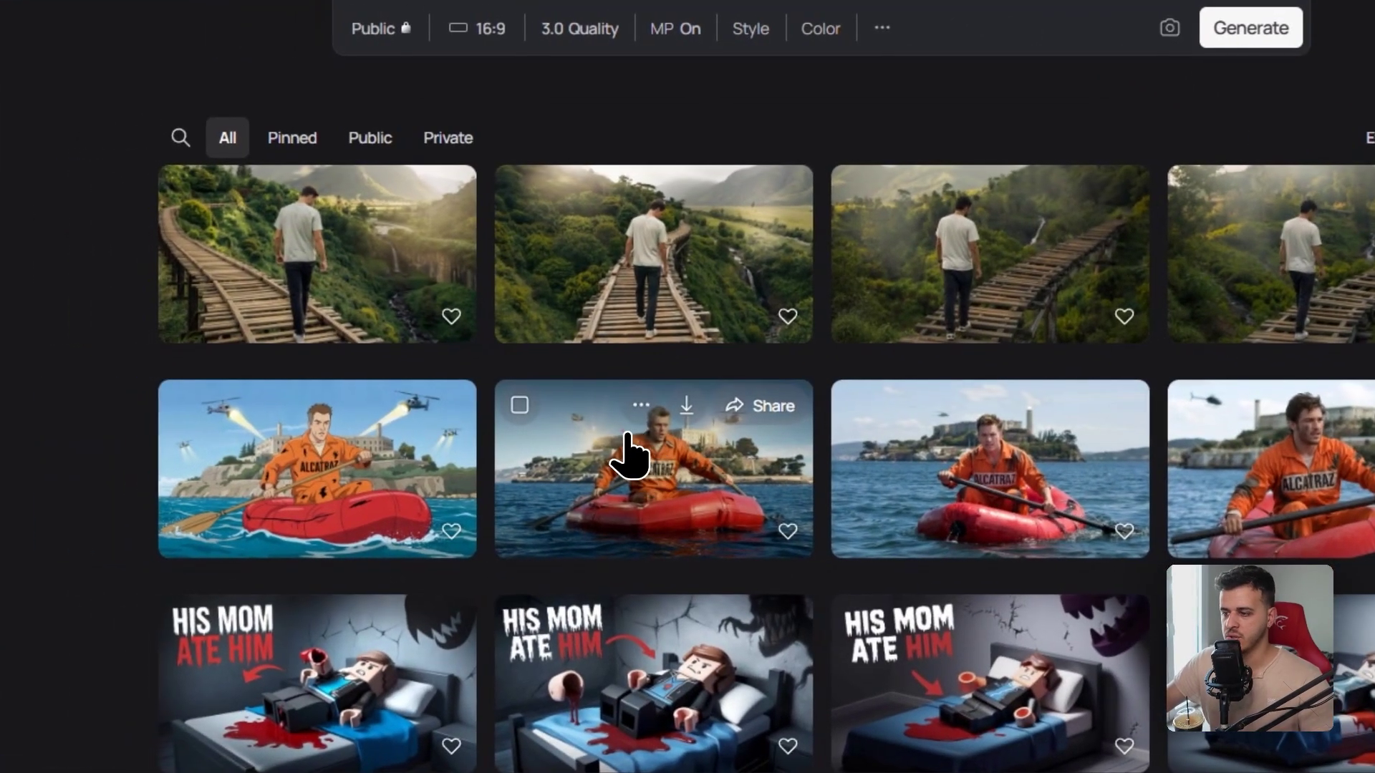
click(602, 472)
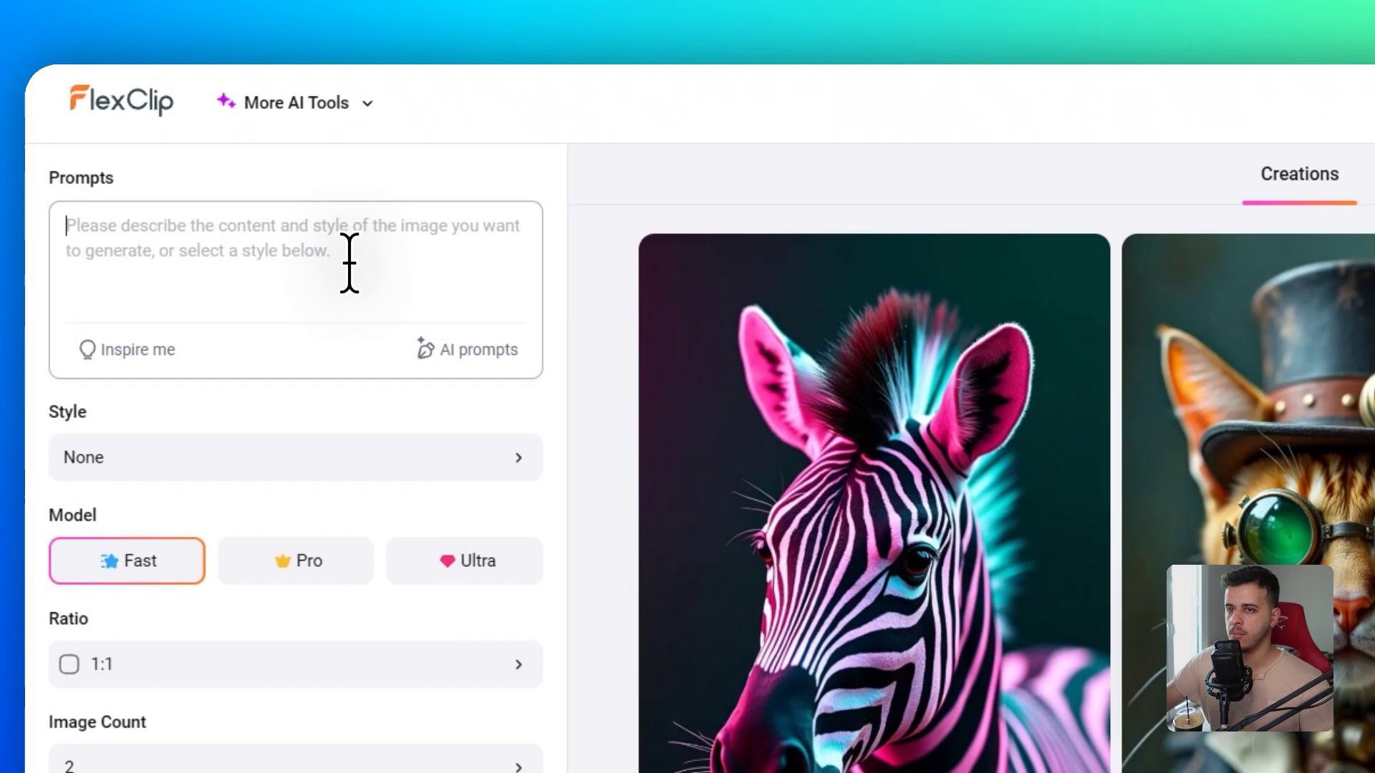
Step: Paste the Alcatraz raft prompt and have AI improve it
click(420, 270)
key(ctrl+v)
click(439, 307)
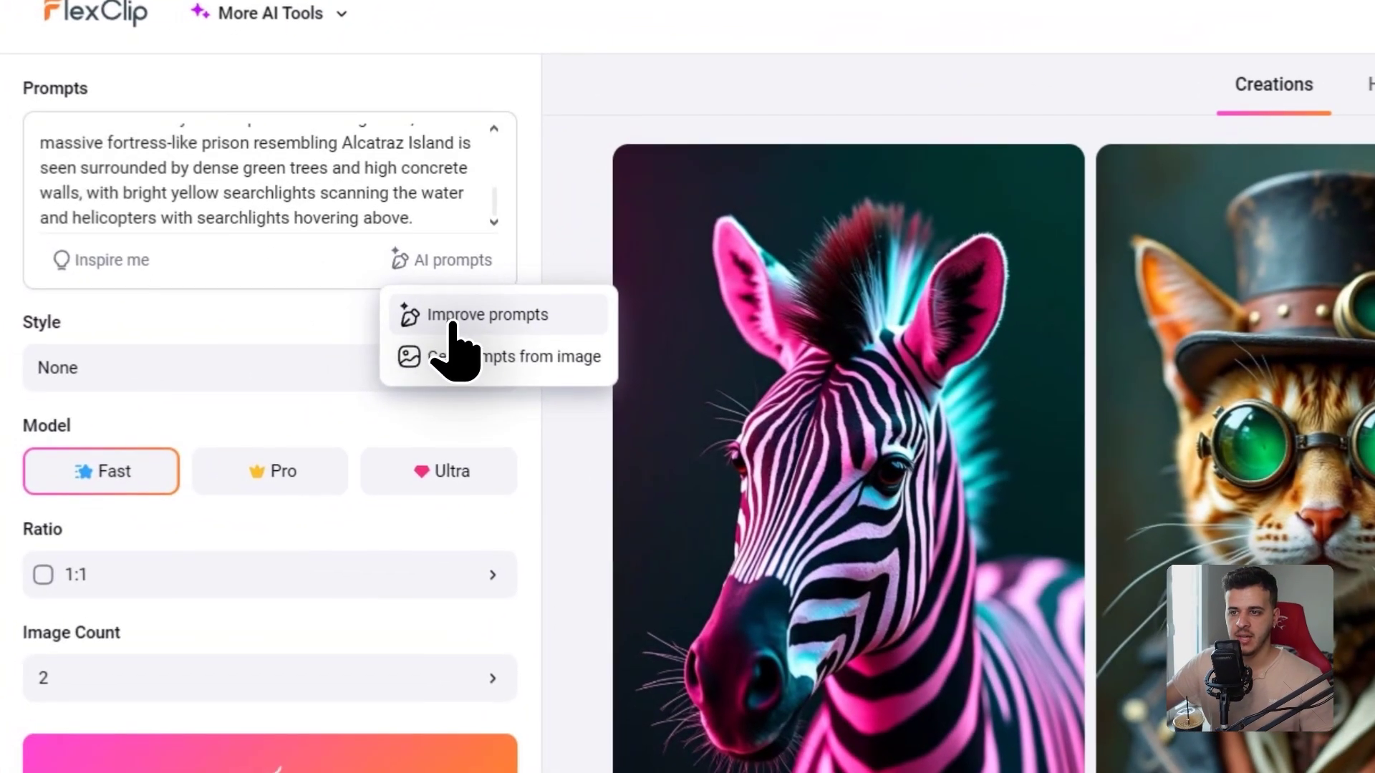
click(483, 367)
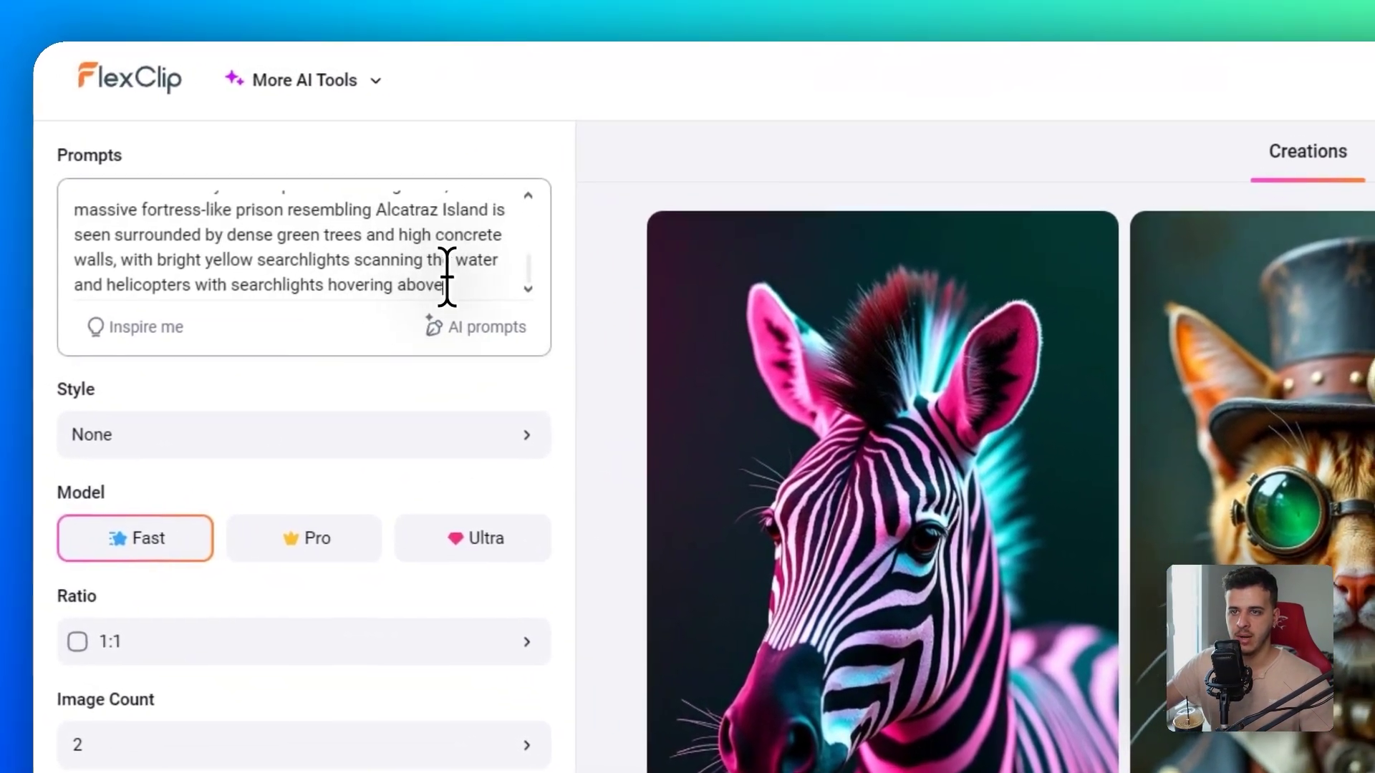
drag(447, 285, 113, 217)
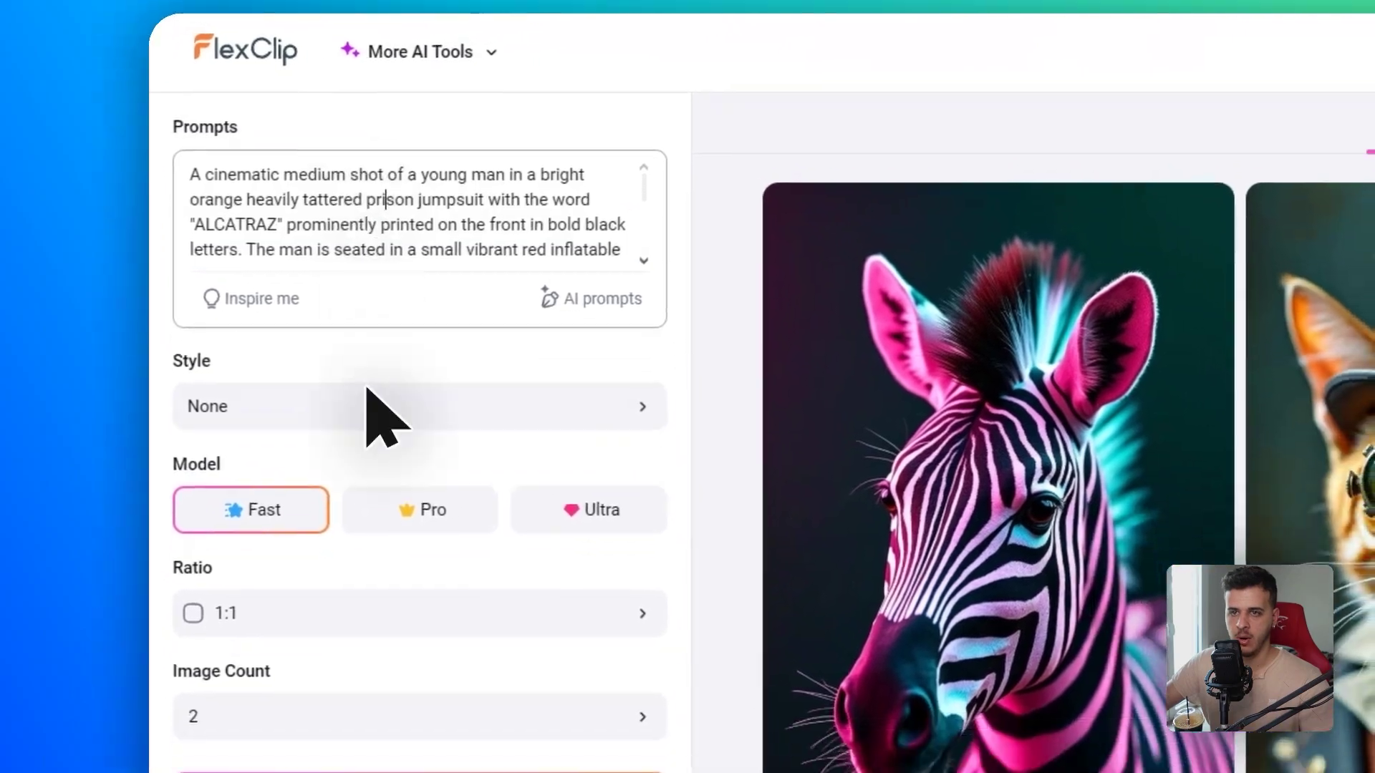
Step: Select the Ultra model and a 16:9 aspect ratio
click(369, 404)
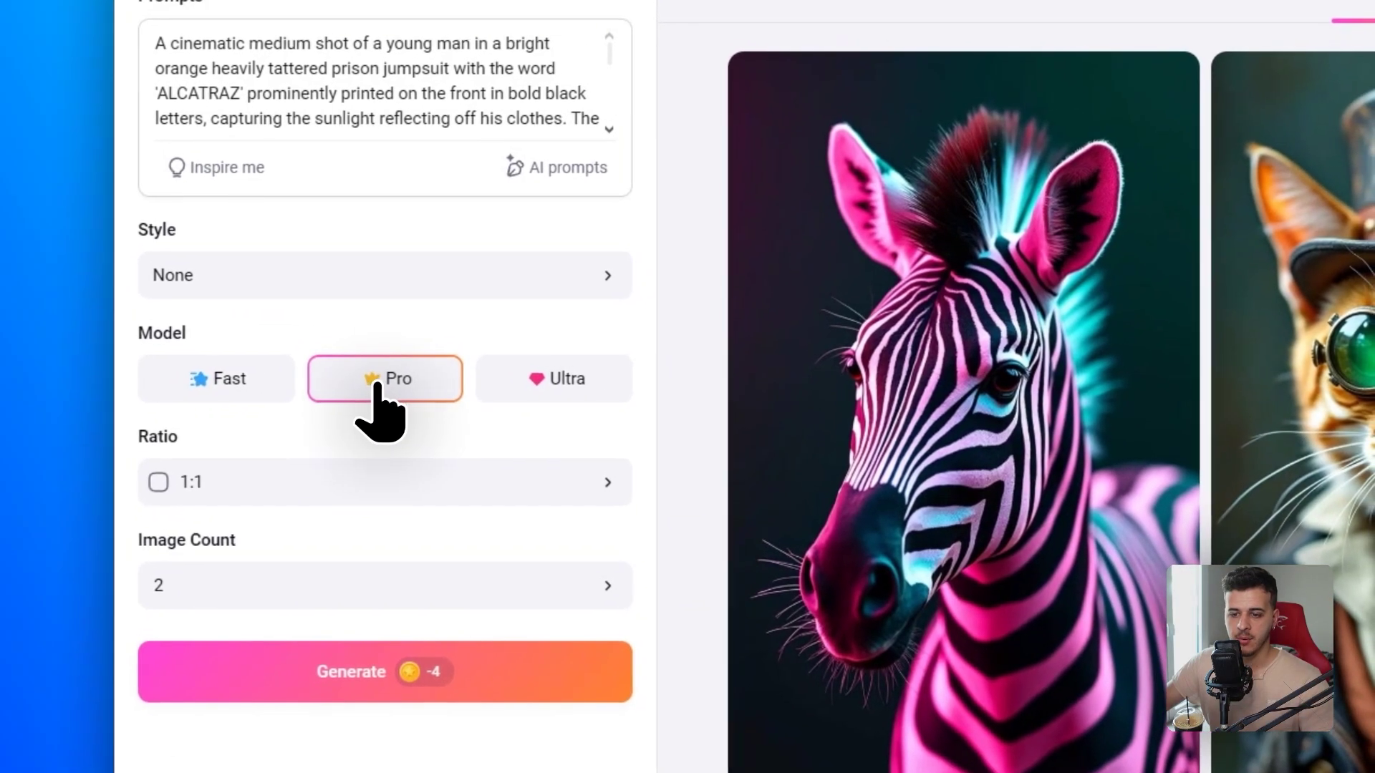
click(217, 378)
click(385, 378)
click(555, 378)
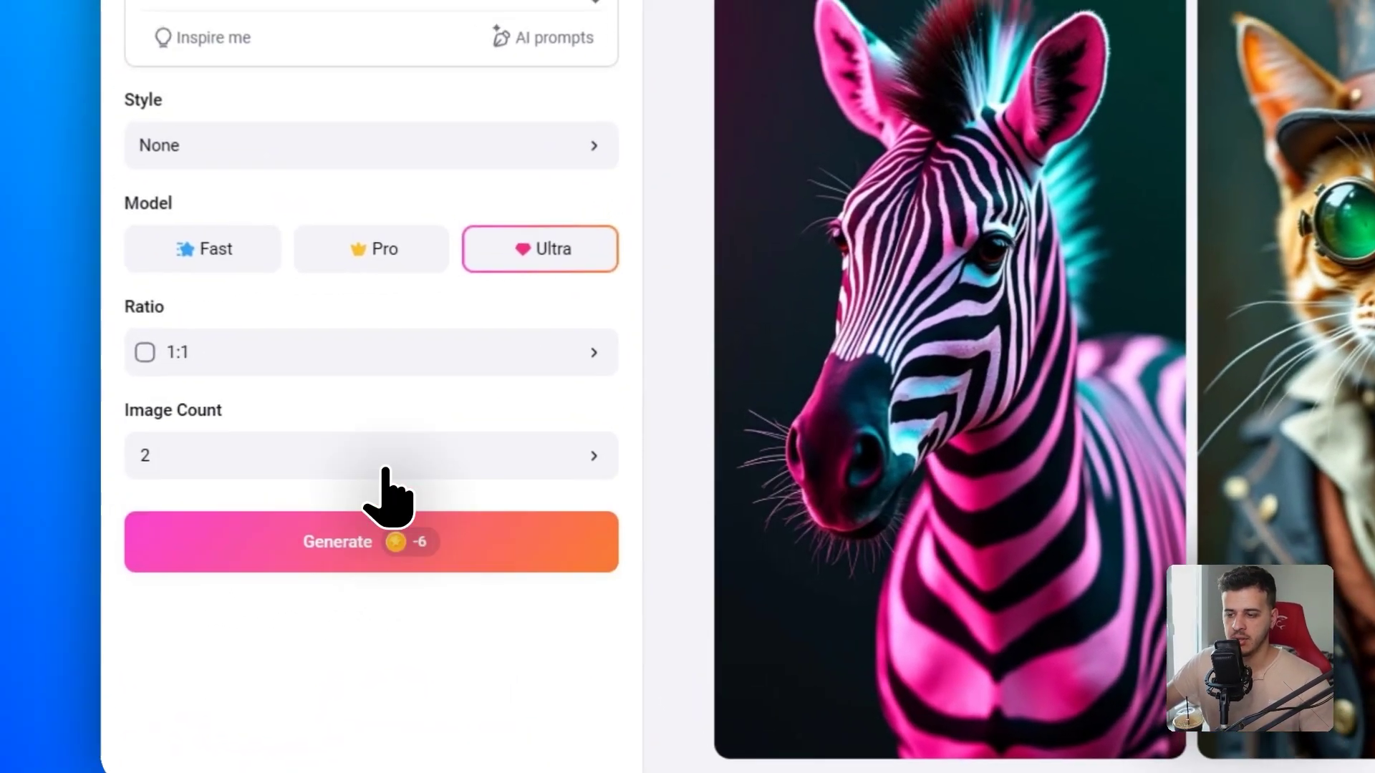
click(344, 435)
click(604, 394)
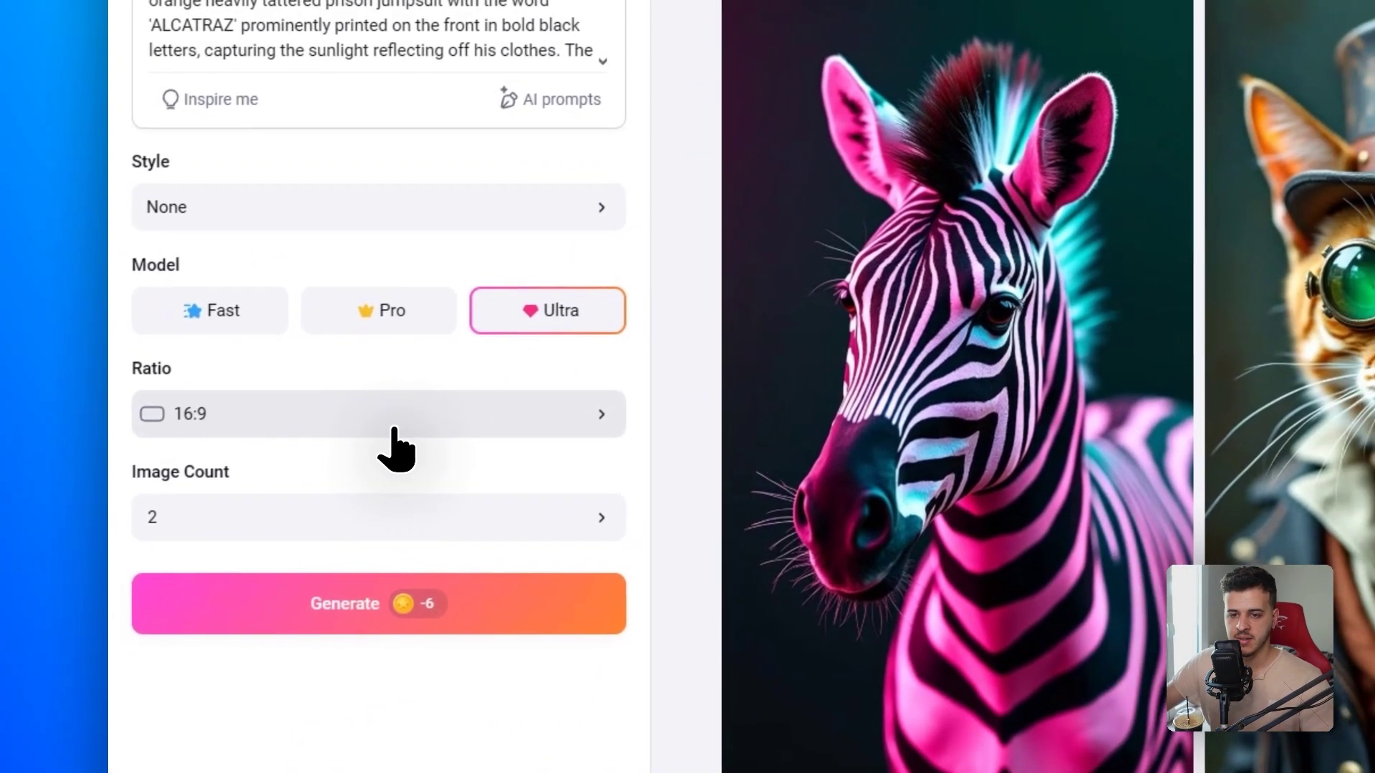
click(234, 451)
click(389, 430)
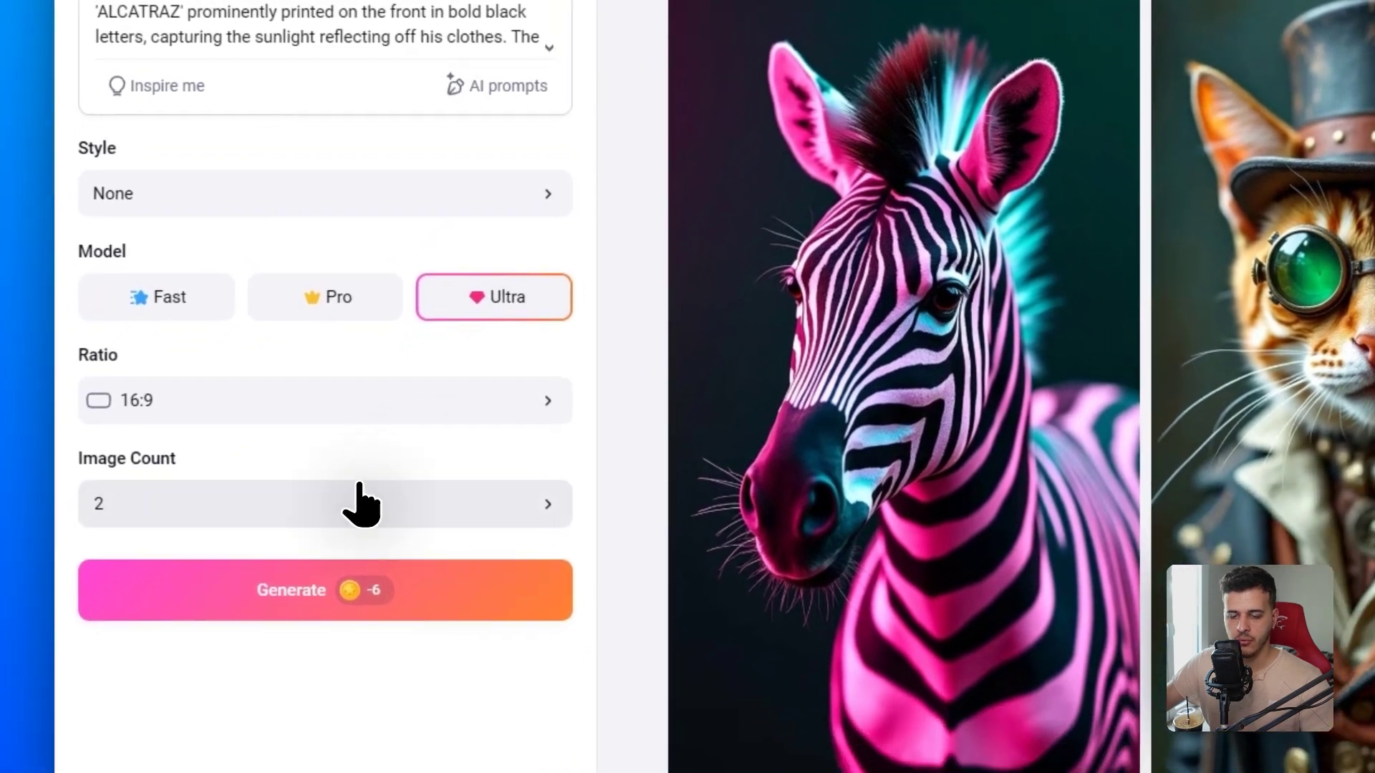
Step: Set the image count to 4 and generate the images
click(361, 501)
click(645, 429)
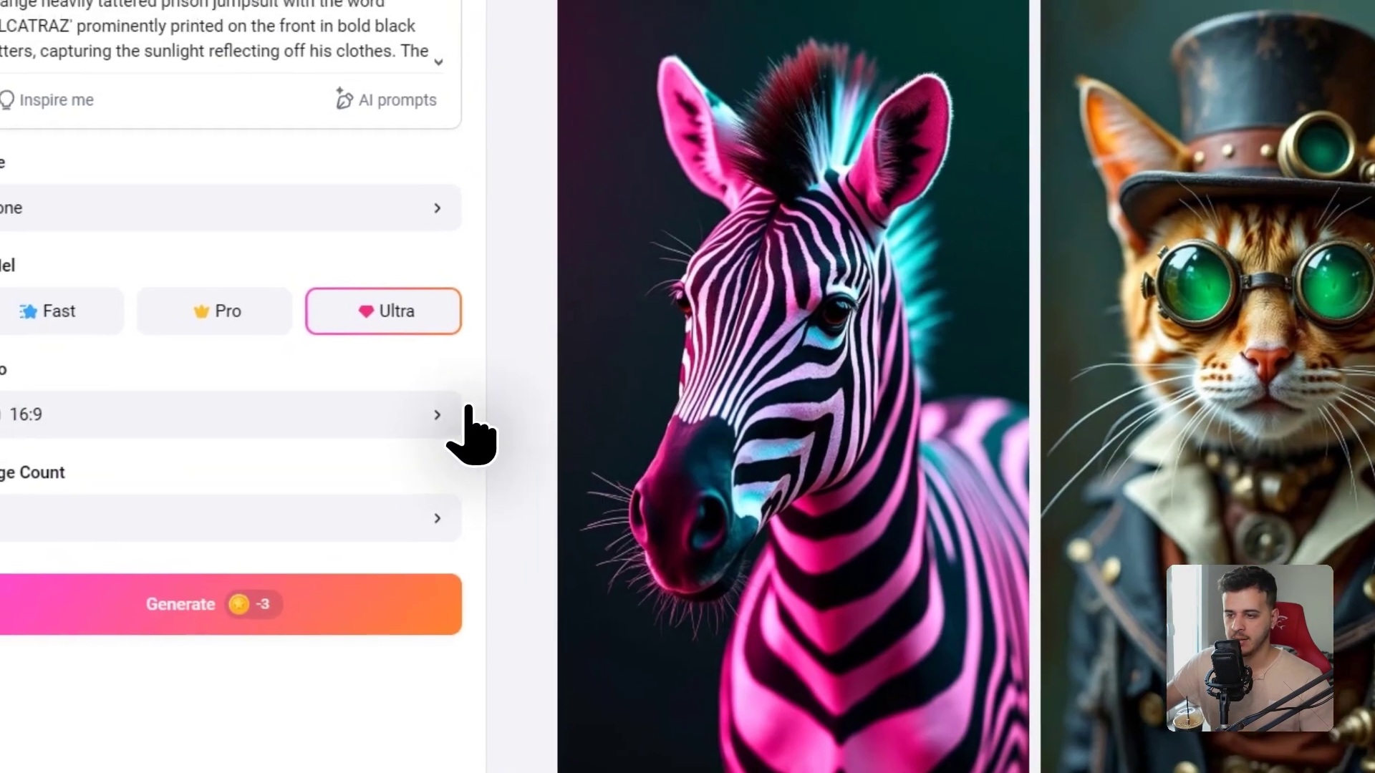
click(442, 510)
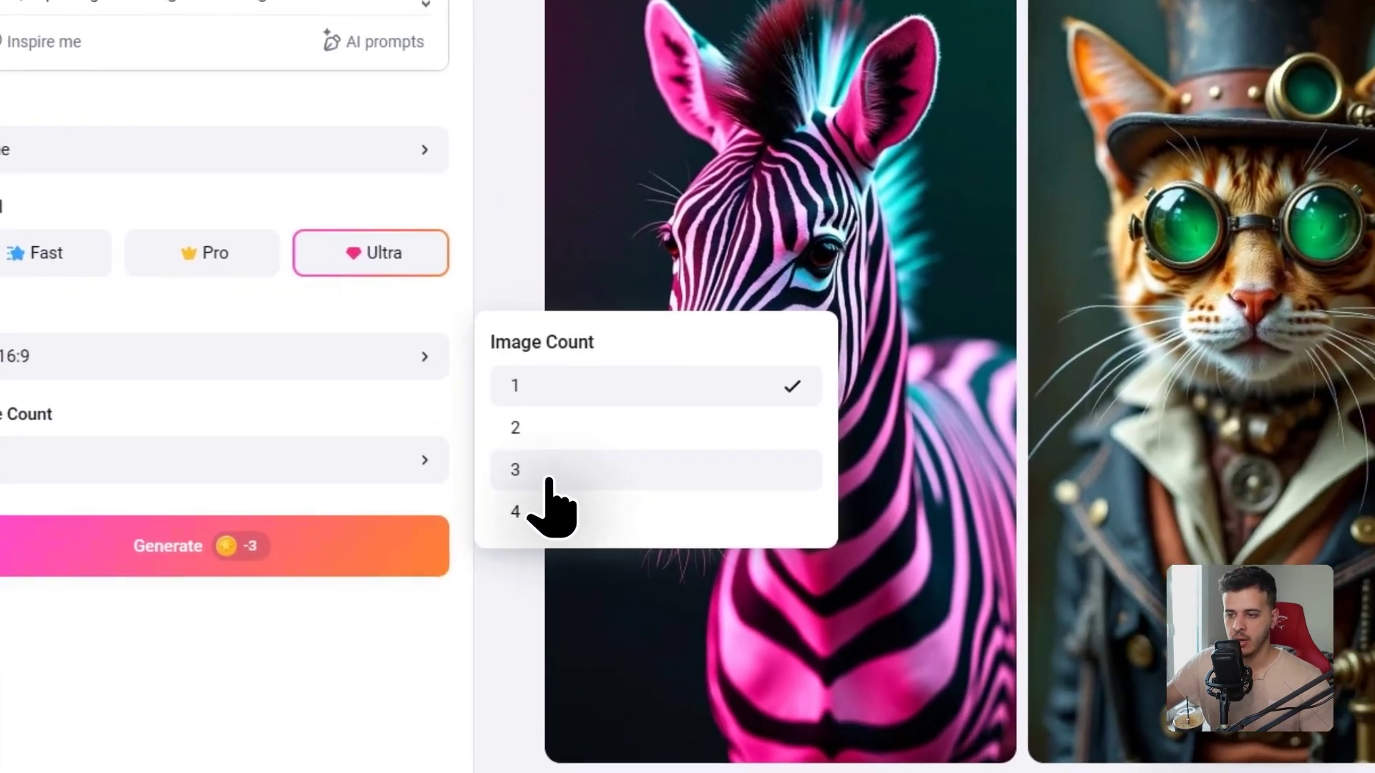
click(548, 511)
click(401, 546)
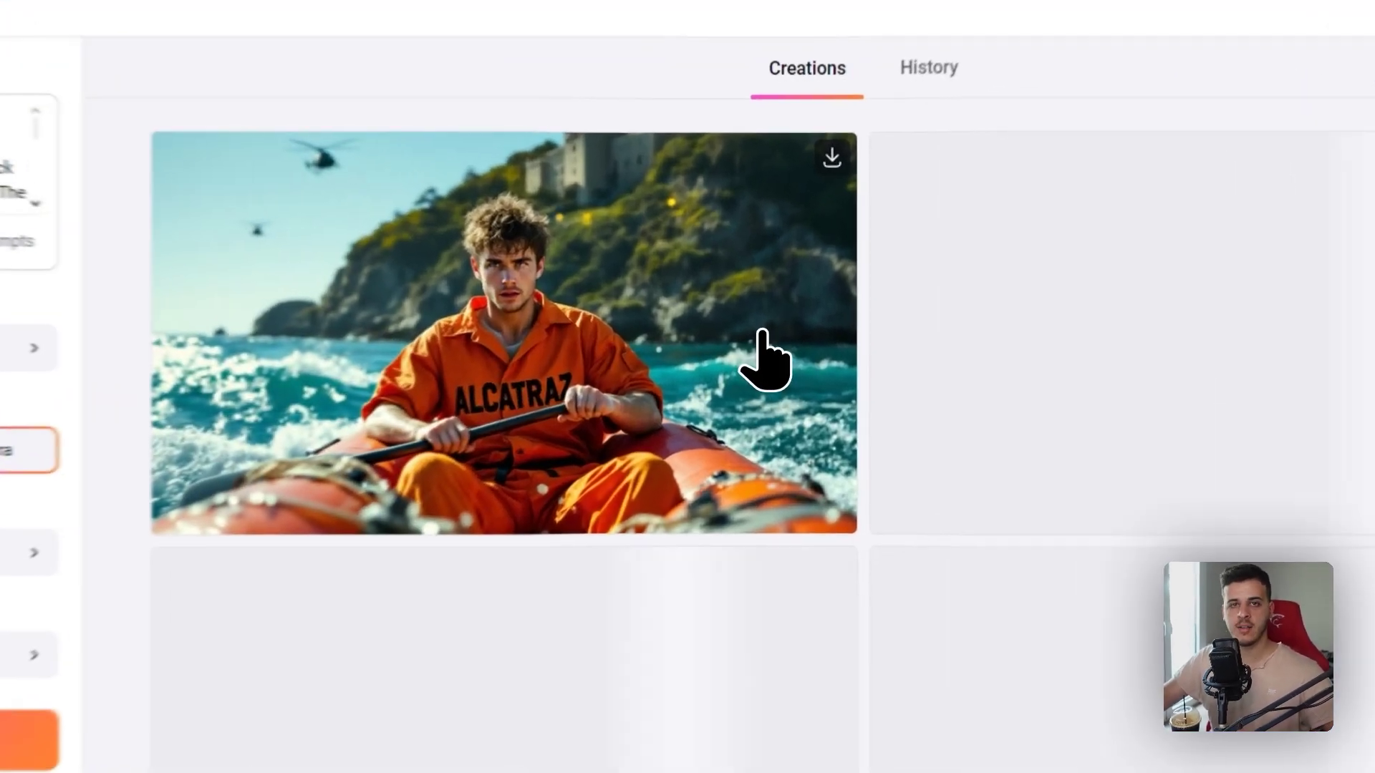
Step: Preview the first raft image with its prompt, Ultra model and 1344 × 768 px resolution
click(794, 318)
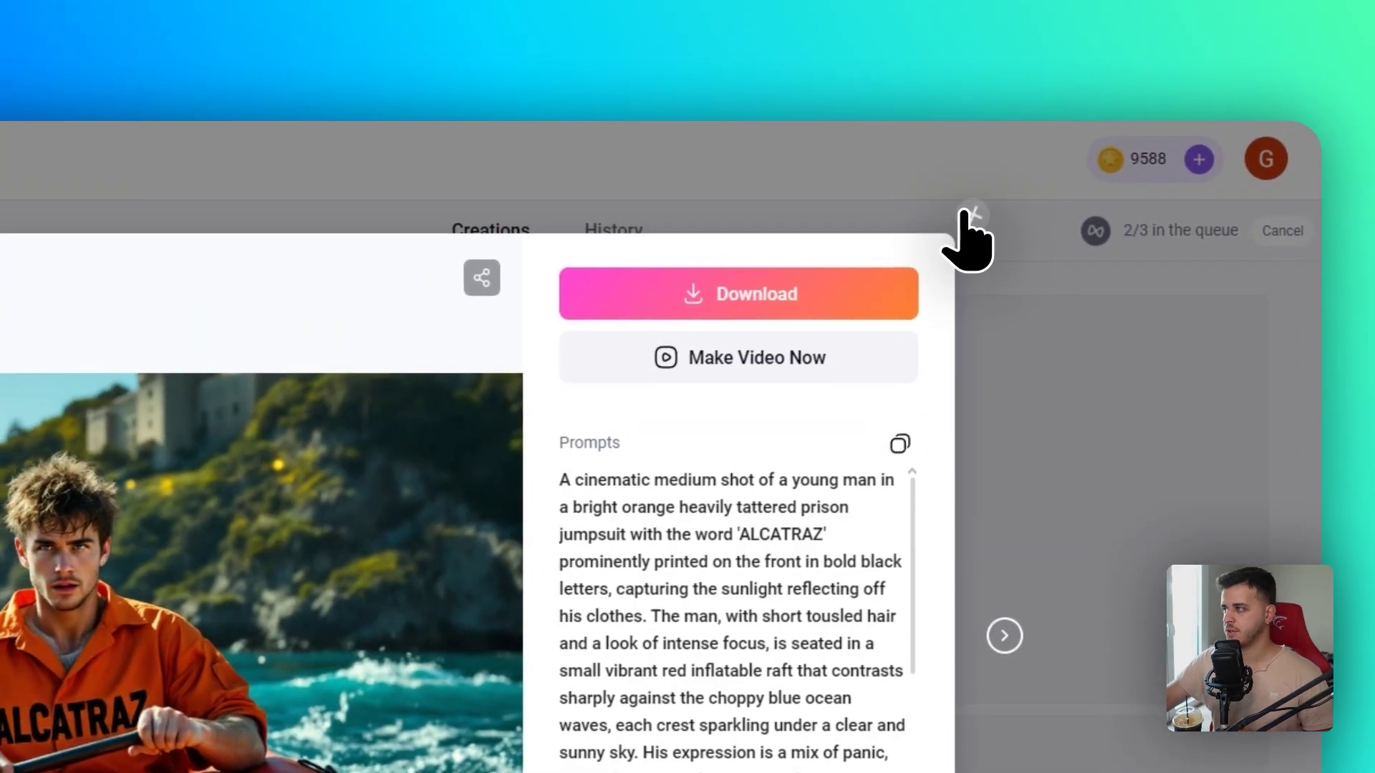
Step: Reopen the Alcatraz image preview and step through the other generated images
click(958, 38)
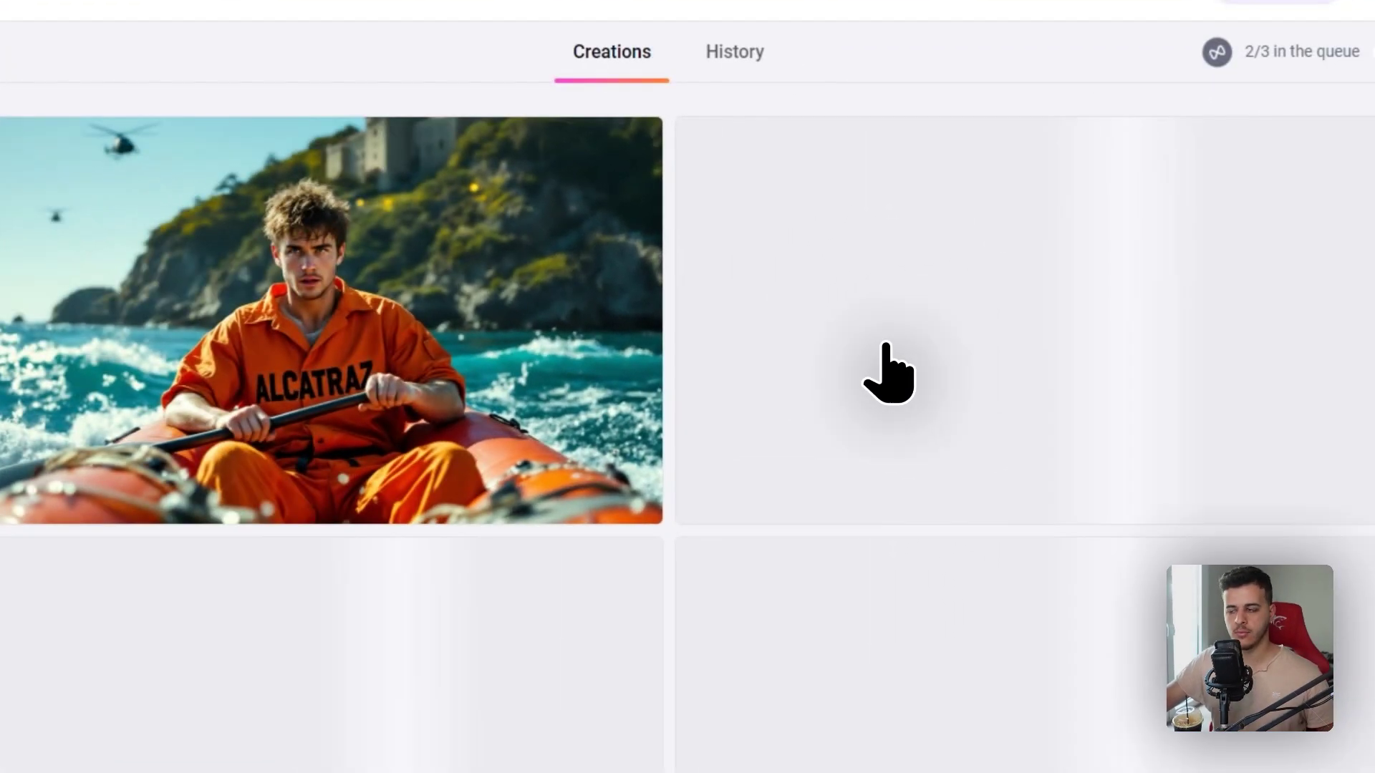
click(583, 366)
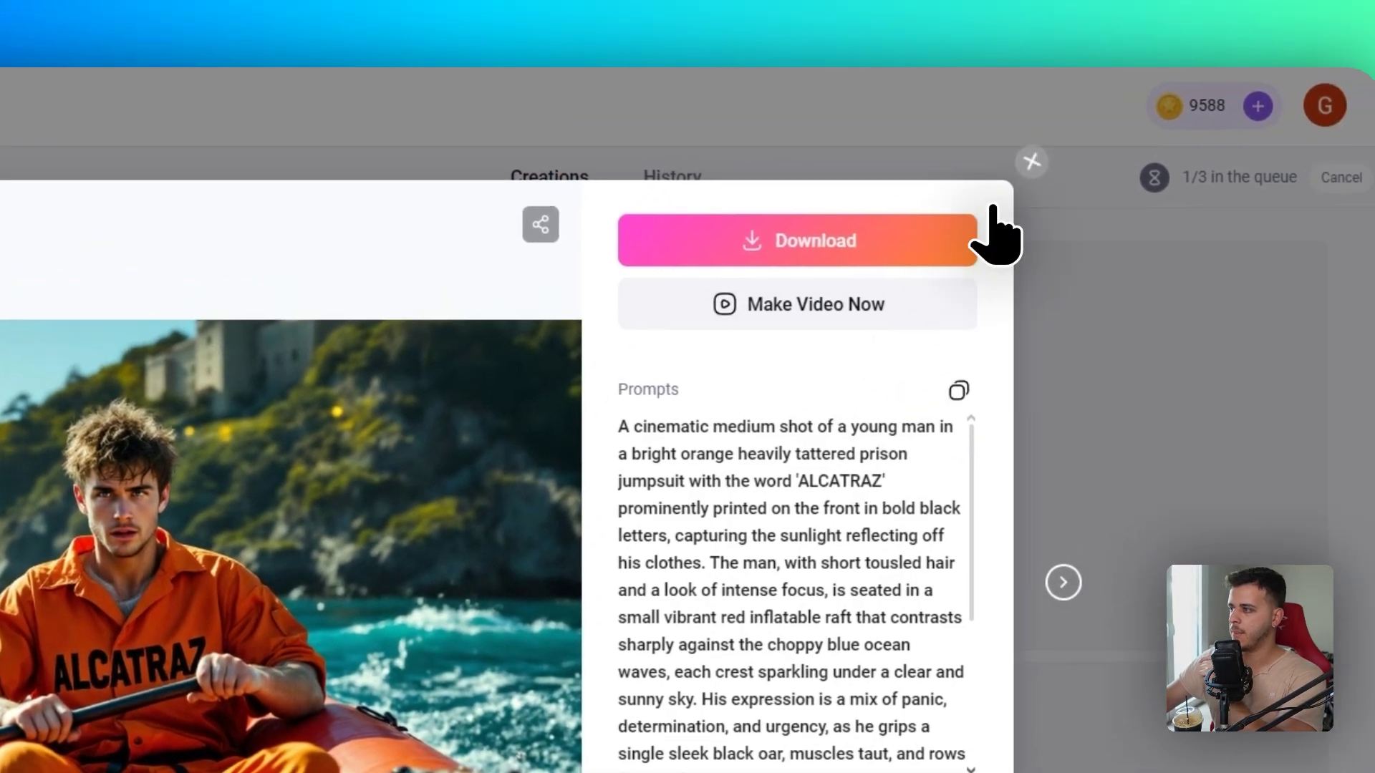
click(1135, 124)
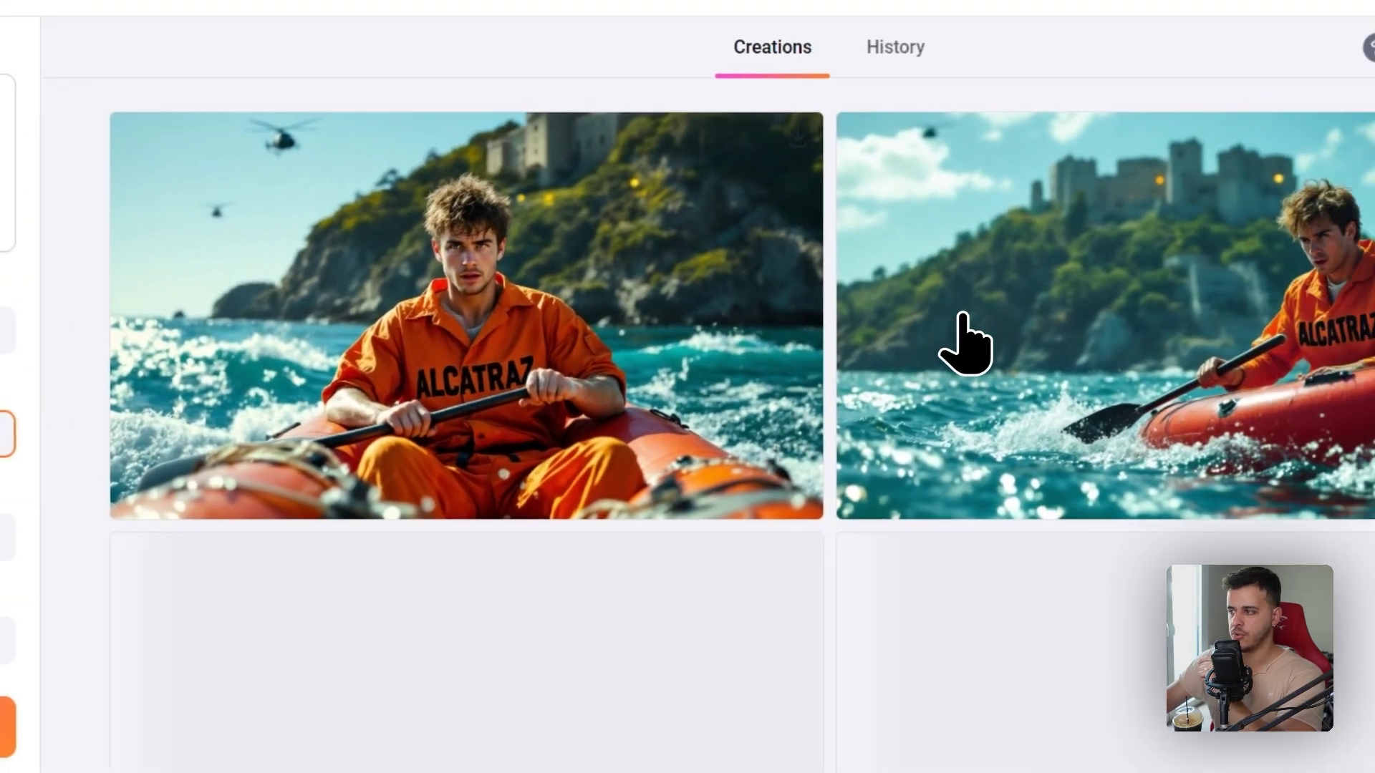
click(738, 384)
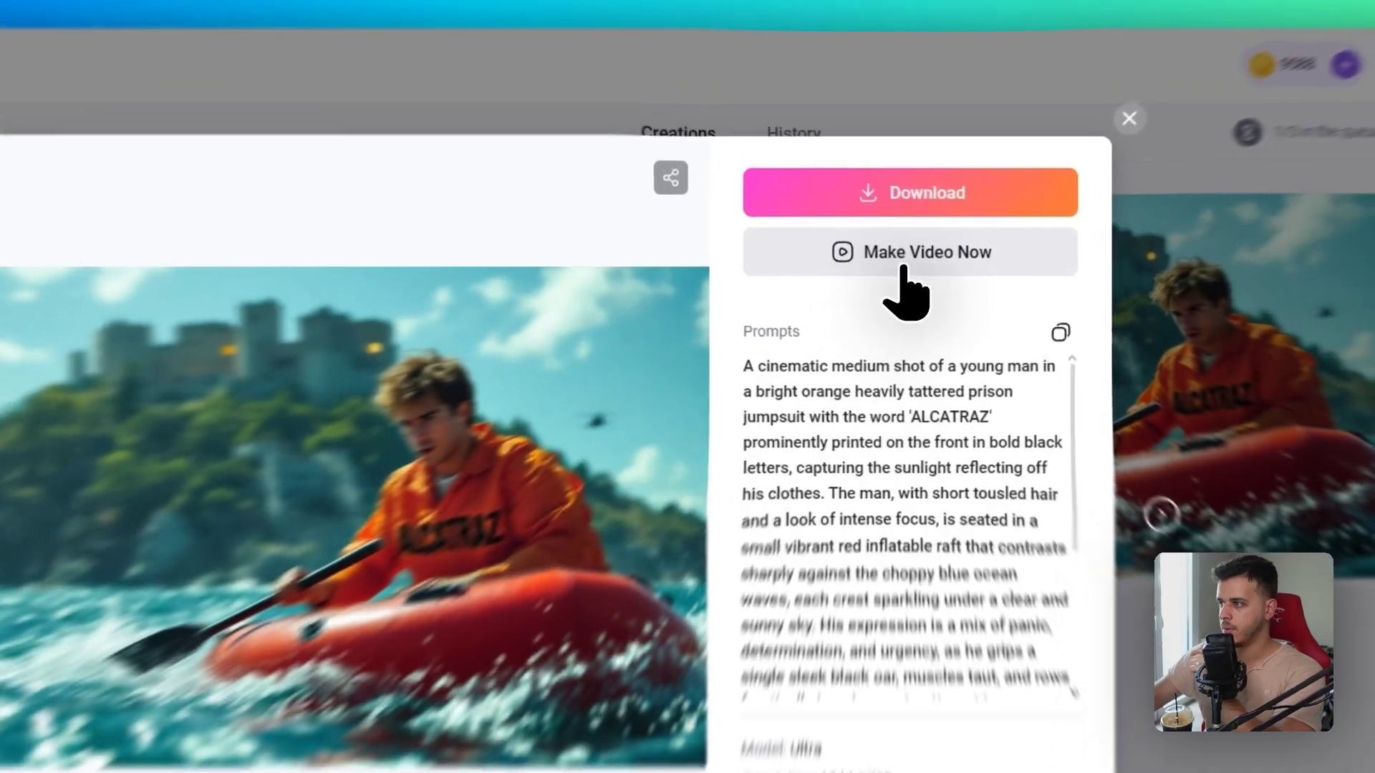
key(Right)
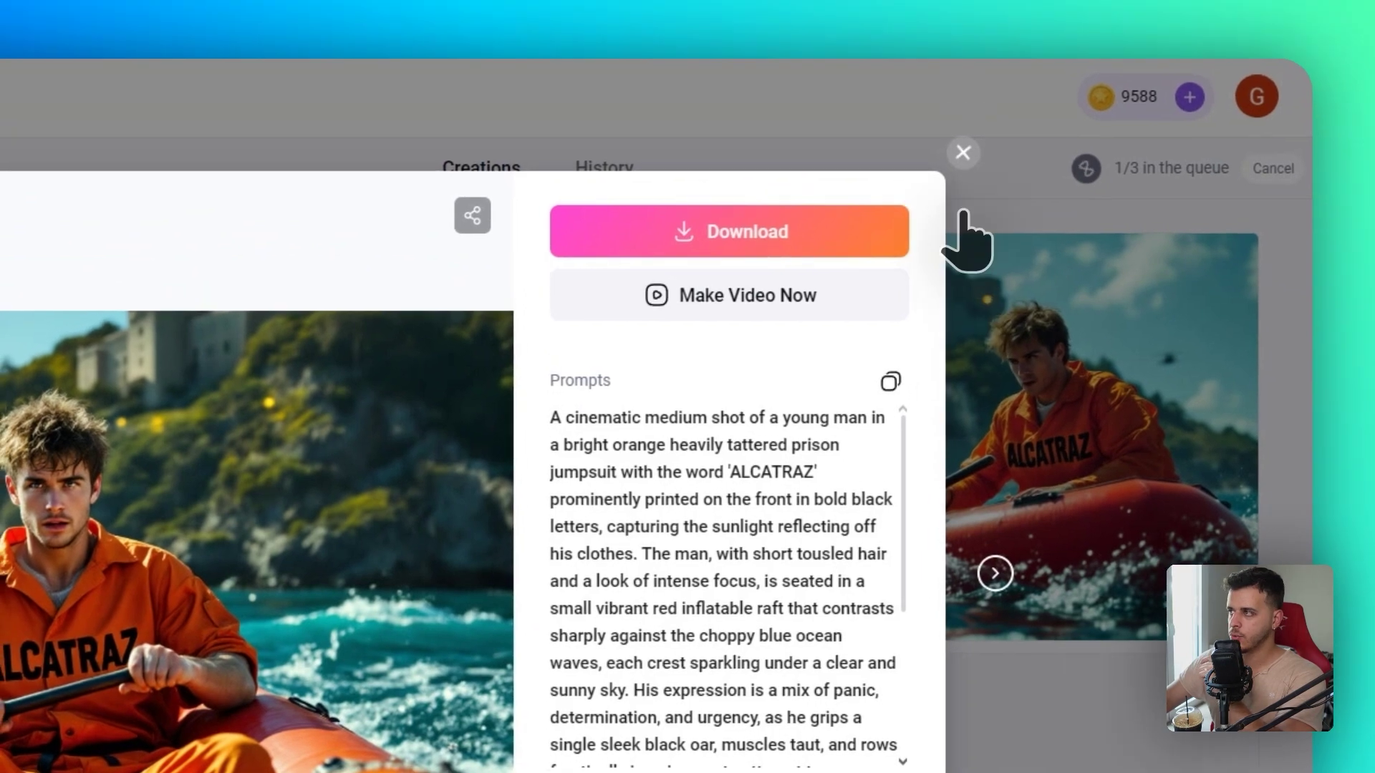
click(1046, 88)
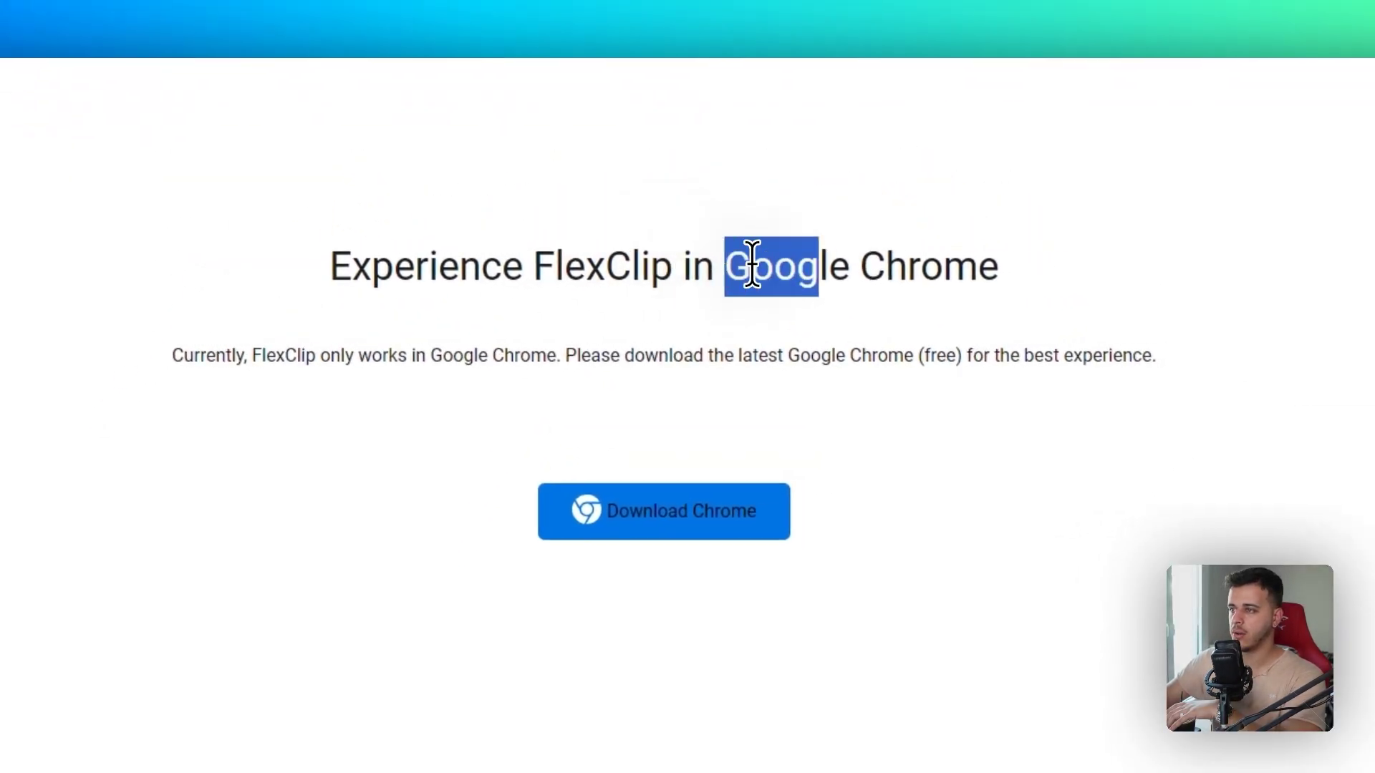
Step: Highlight the Google Chrome note, then open and close the first raft image's details
drag(998, 349, 101, 350)
click(712, 237)
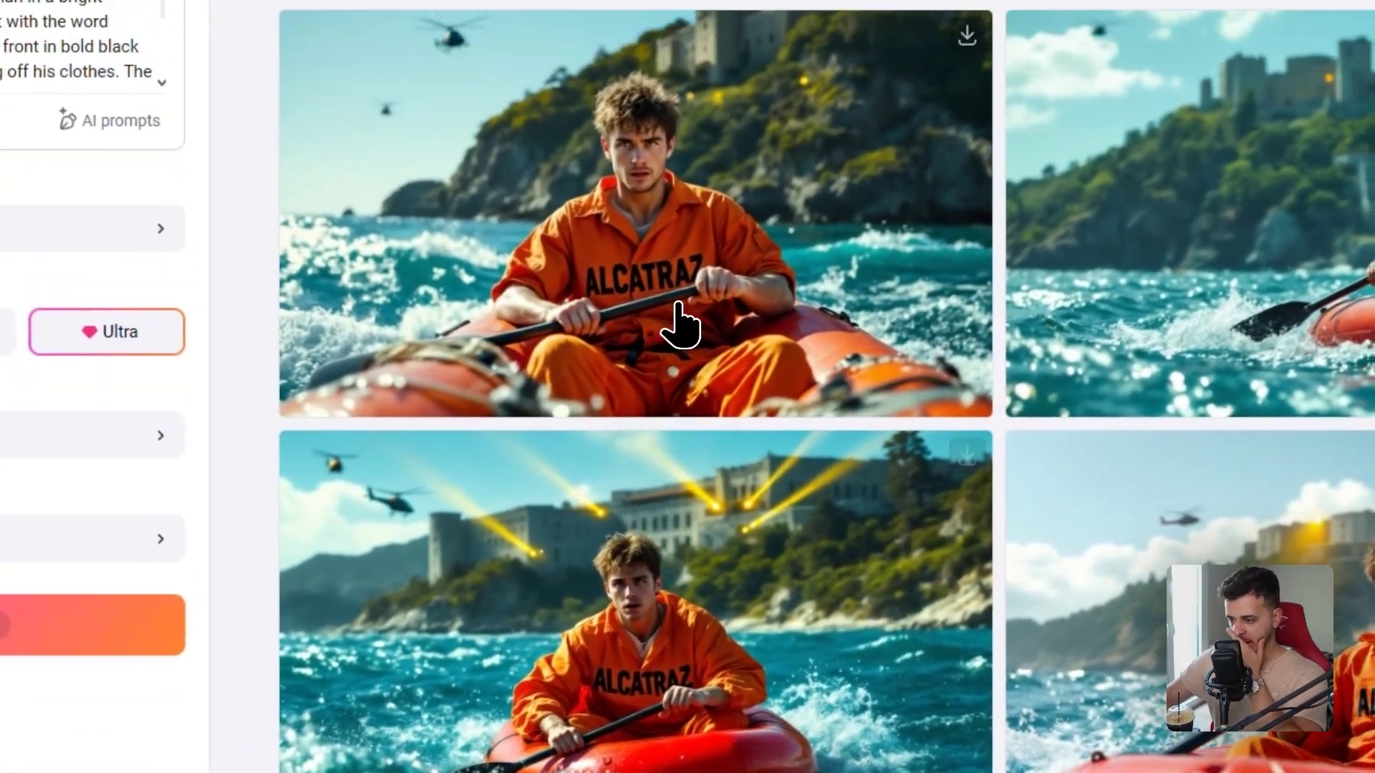
click(595, 358)
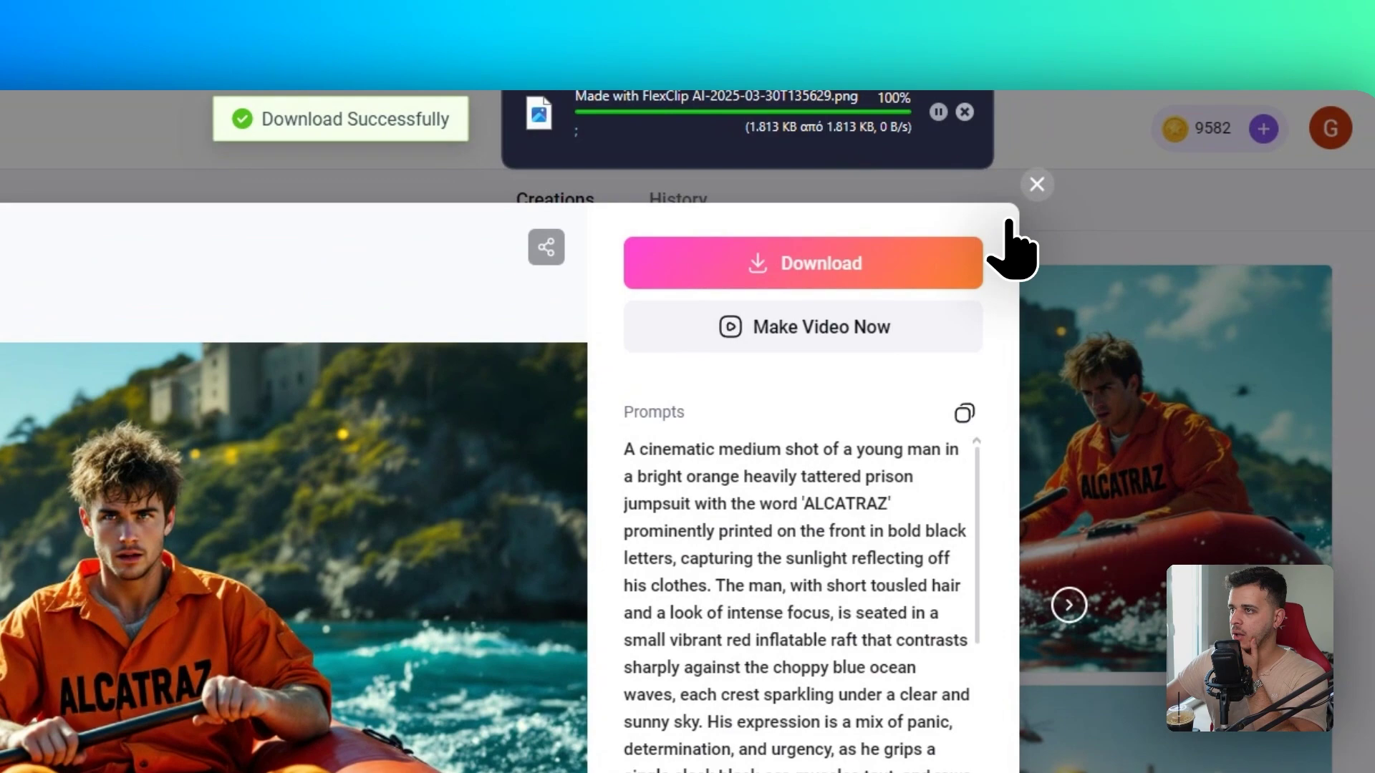
click(1144, 169)
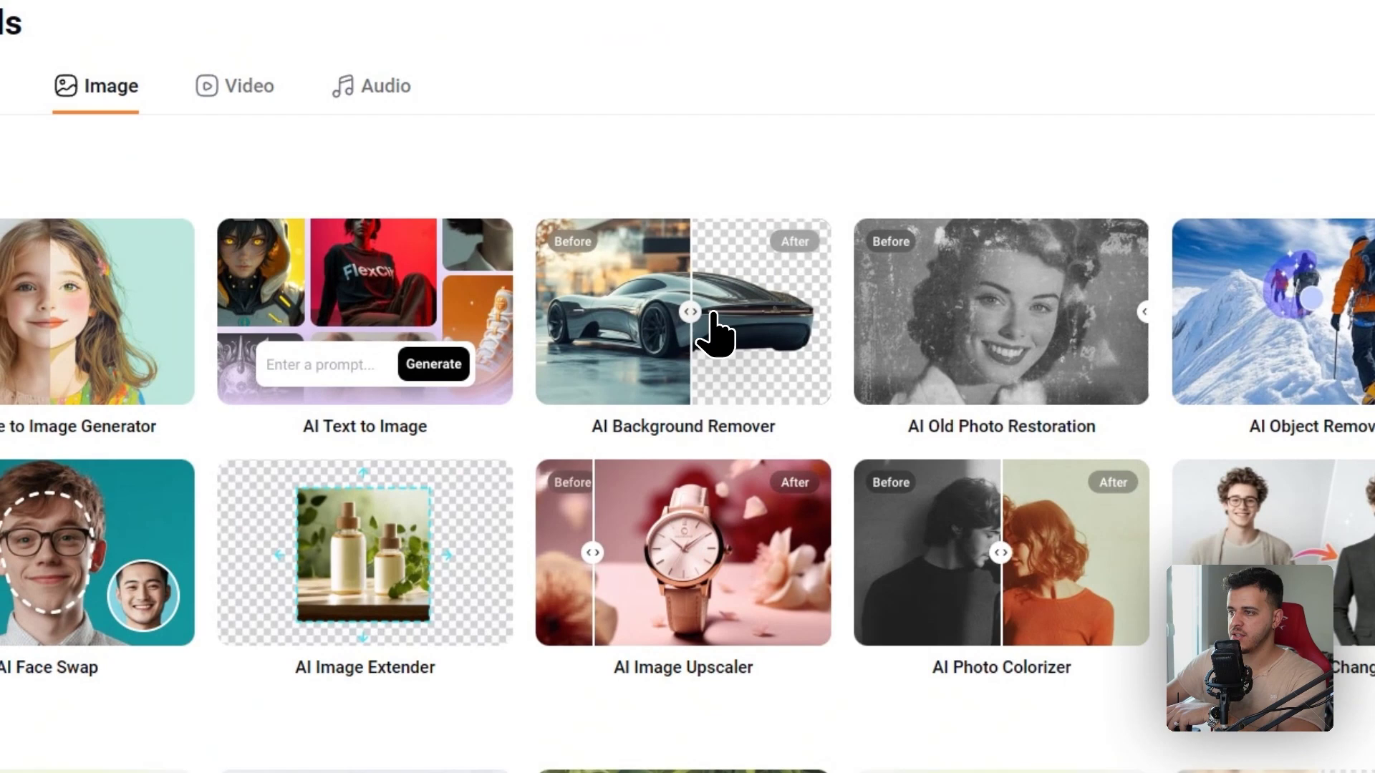
Step: Launch the AI Background Remover from the image tools and scroll down its page
click(734, 276)
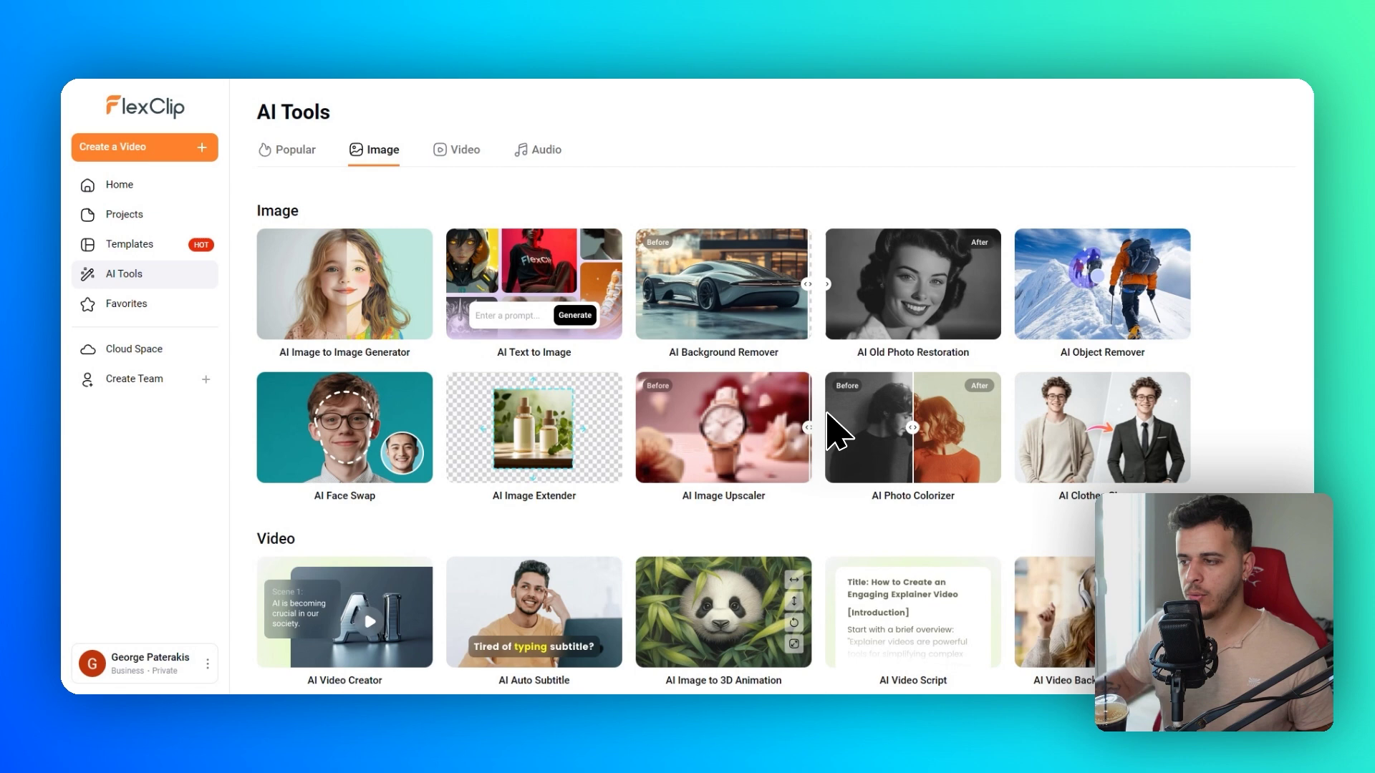
scroll(829, 458, down, 5)
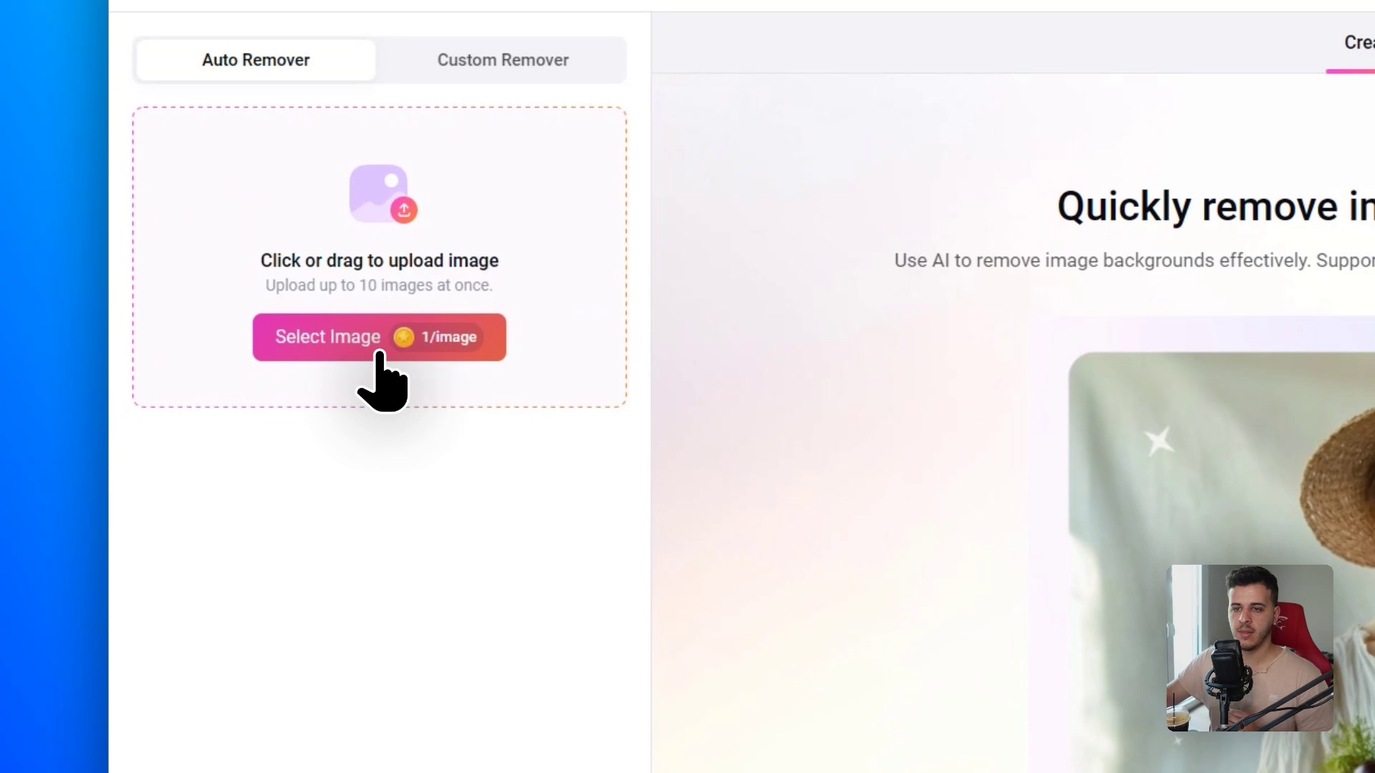
Step: Load the raft image into the Auto Remover, set the erase brush to 100, and apply
click(14, 323)
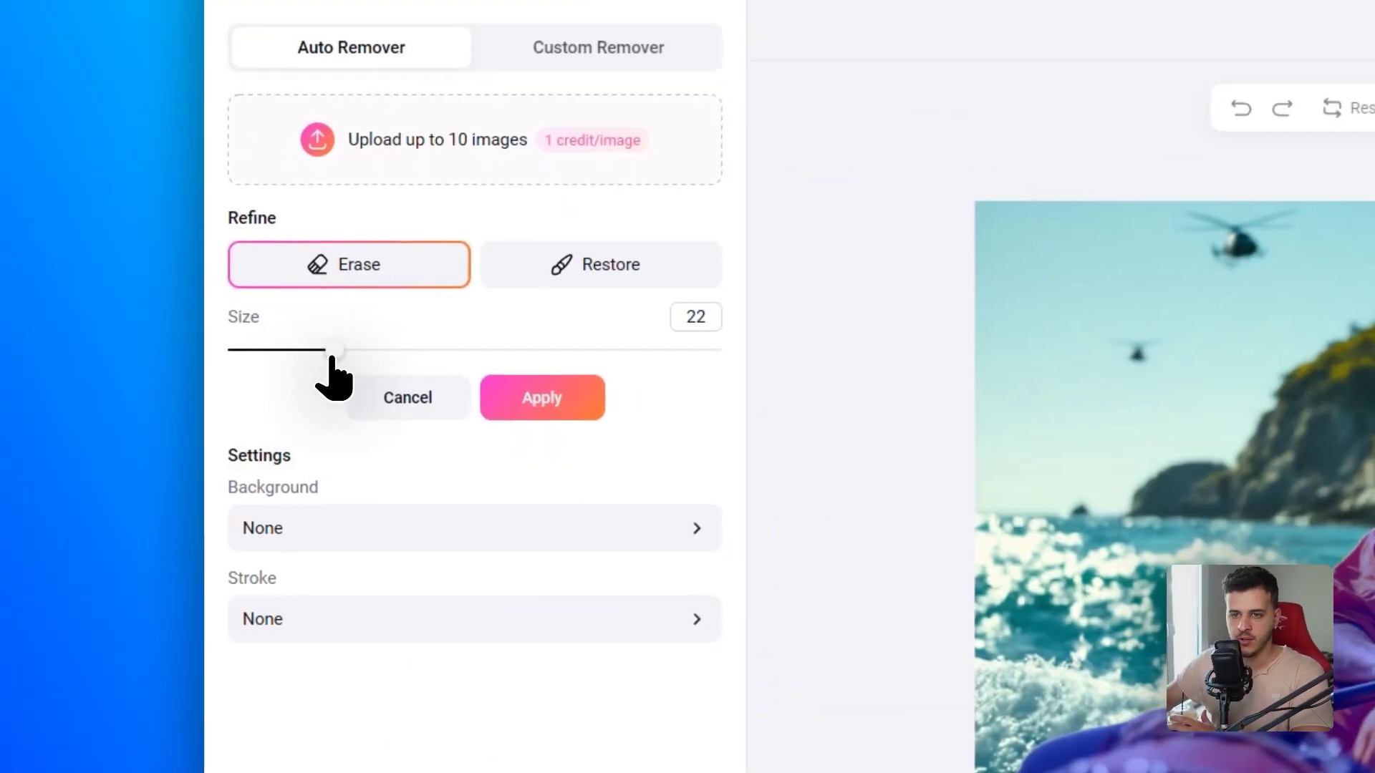
drag(365, 352, 683, 361)
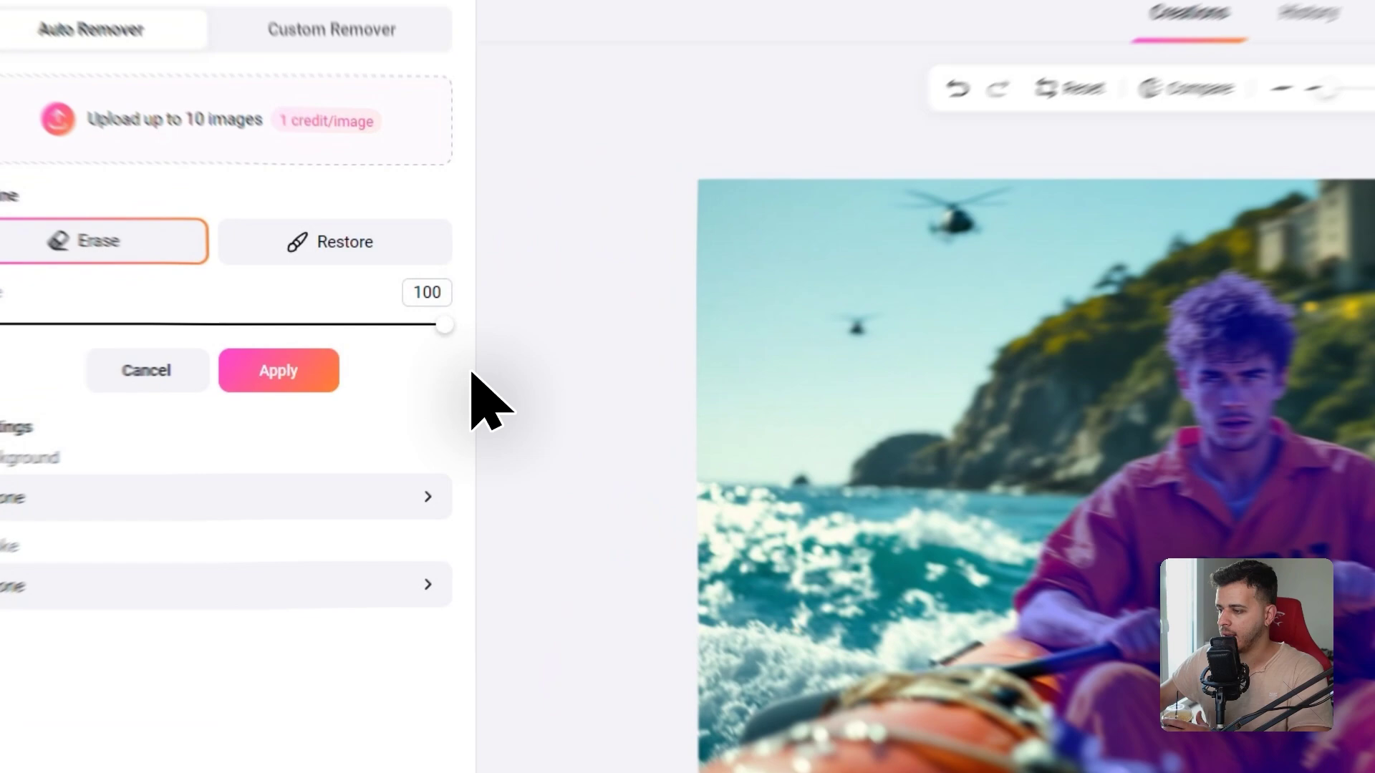
click(257, 370)
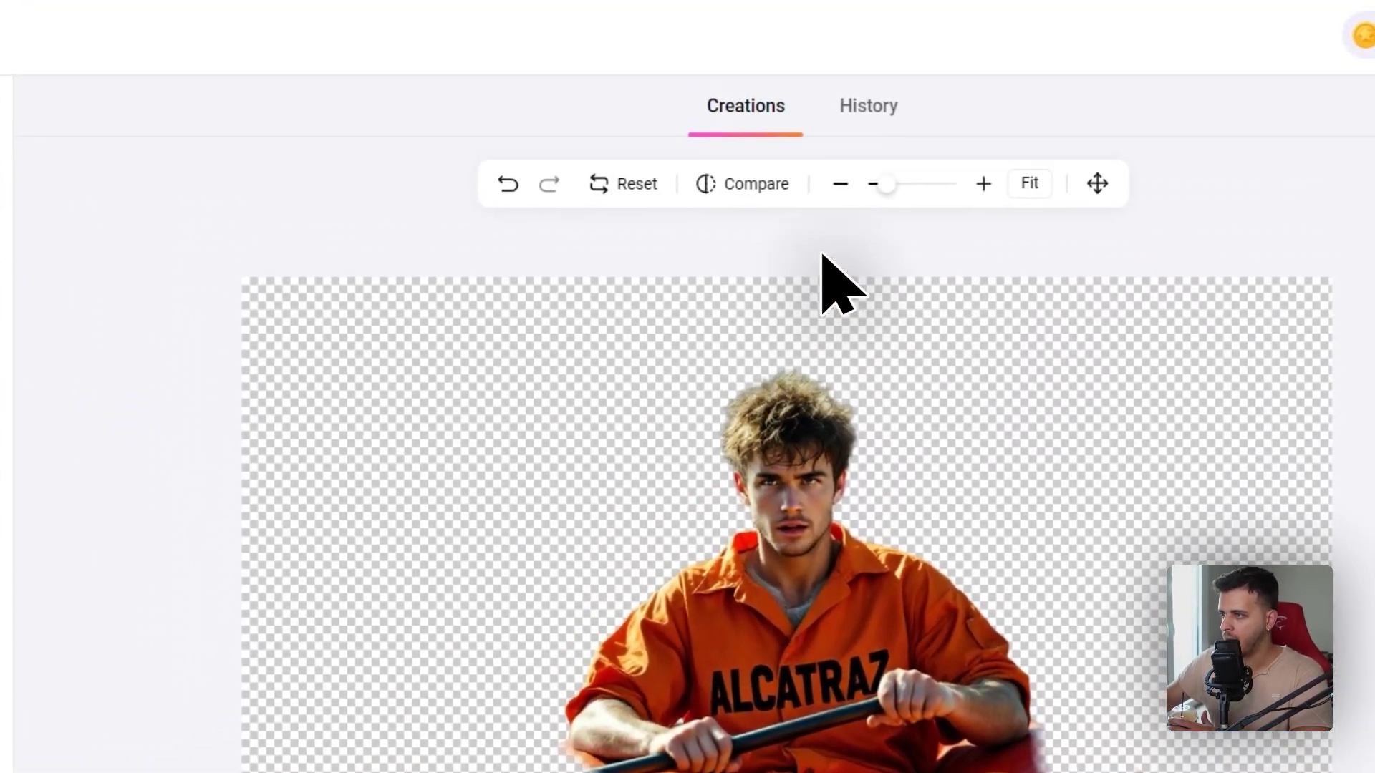
Step: Try a sunset photo and AI-generated backgrounds behind the cutout rower
drag(877, 2, 889, 1)
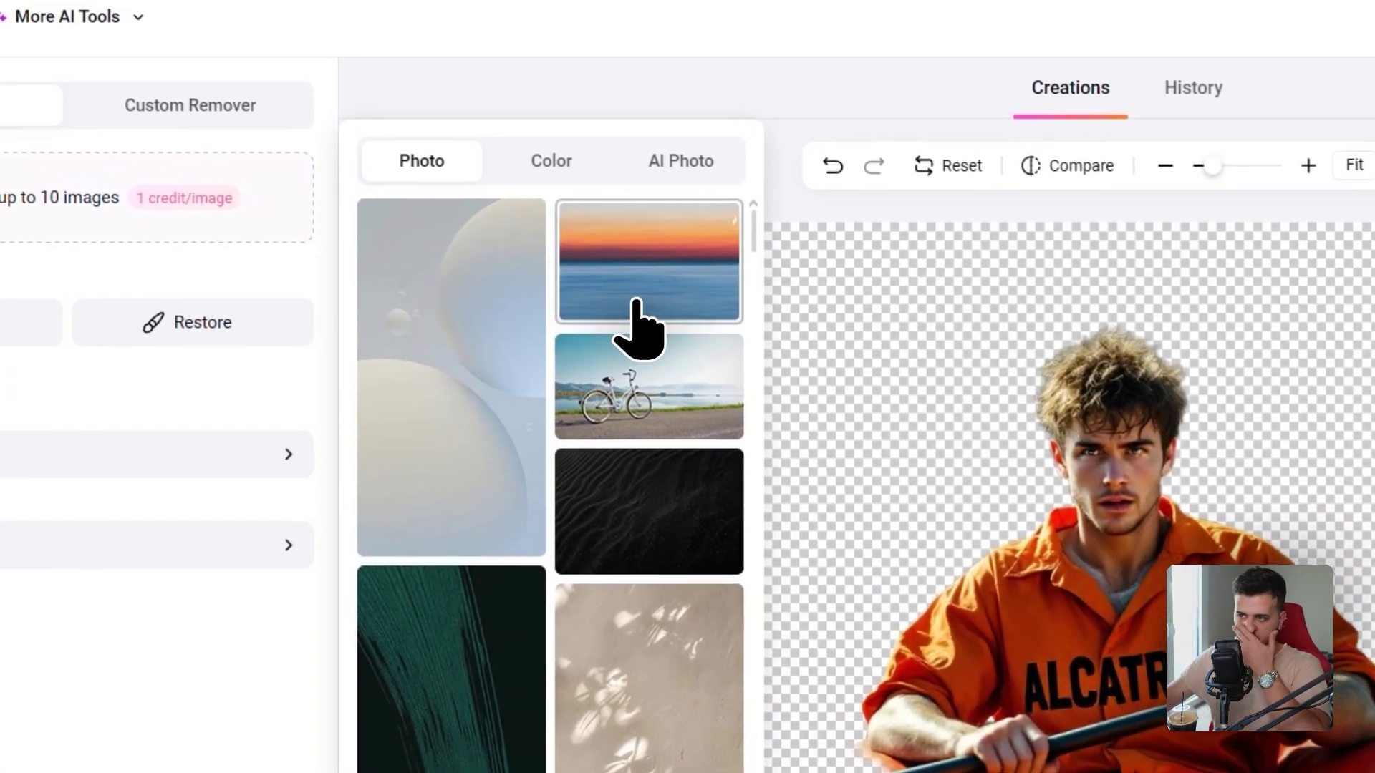
click(840, 193)
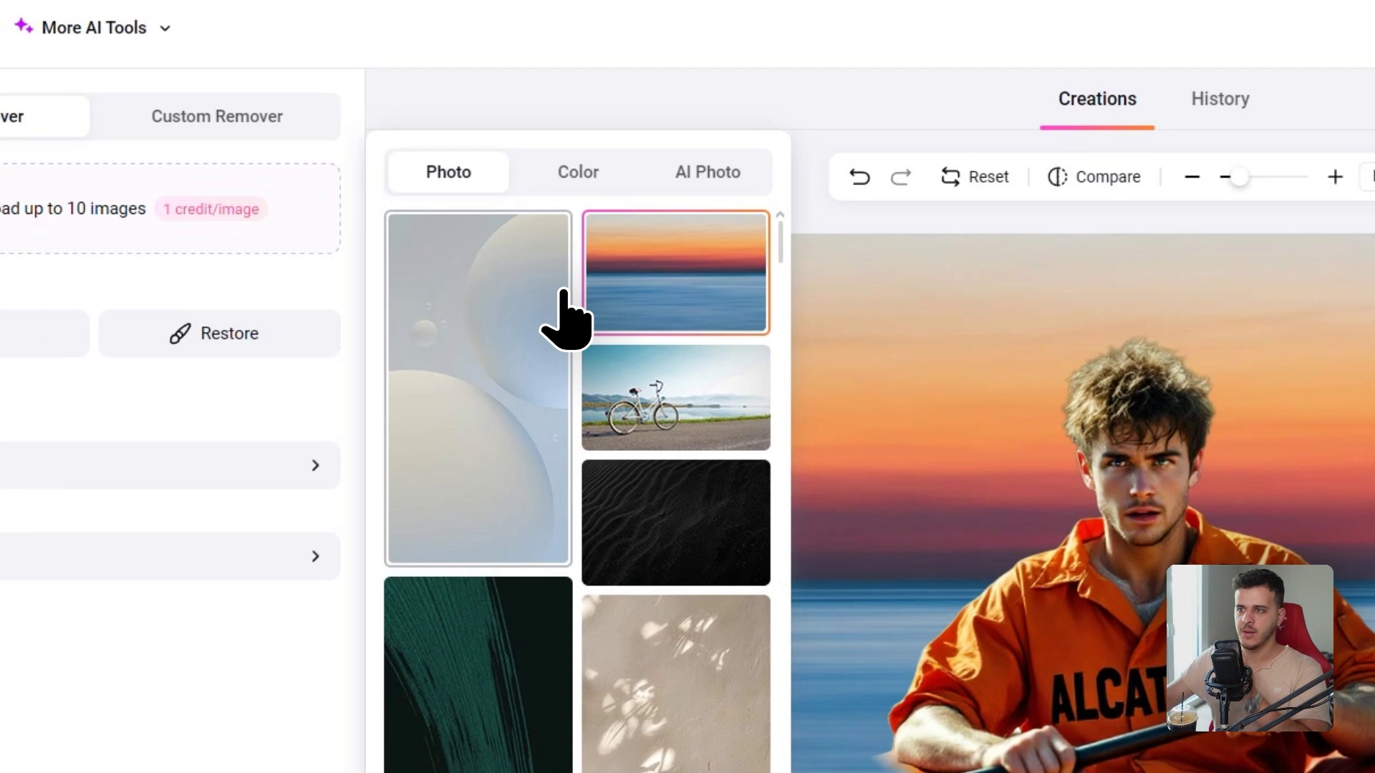
click(643, 176)
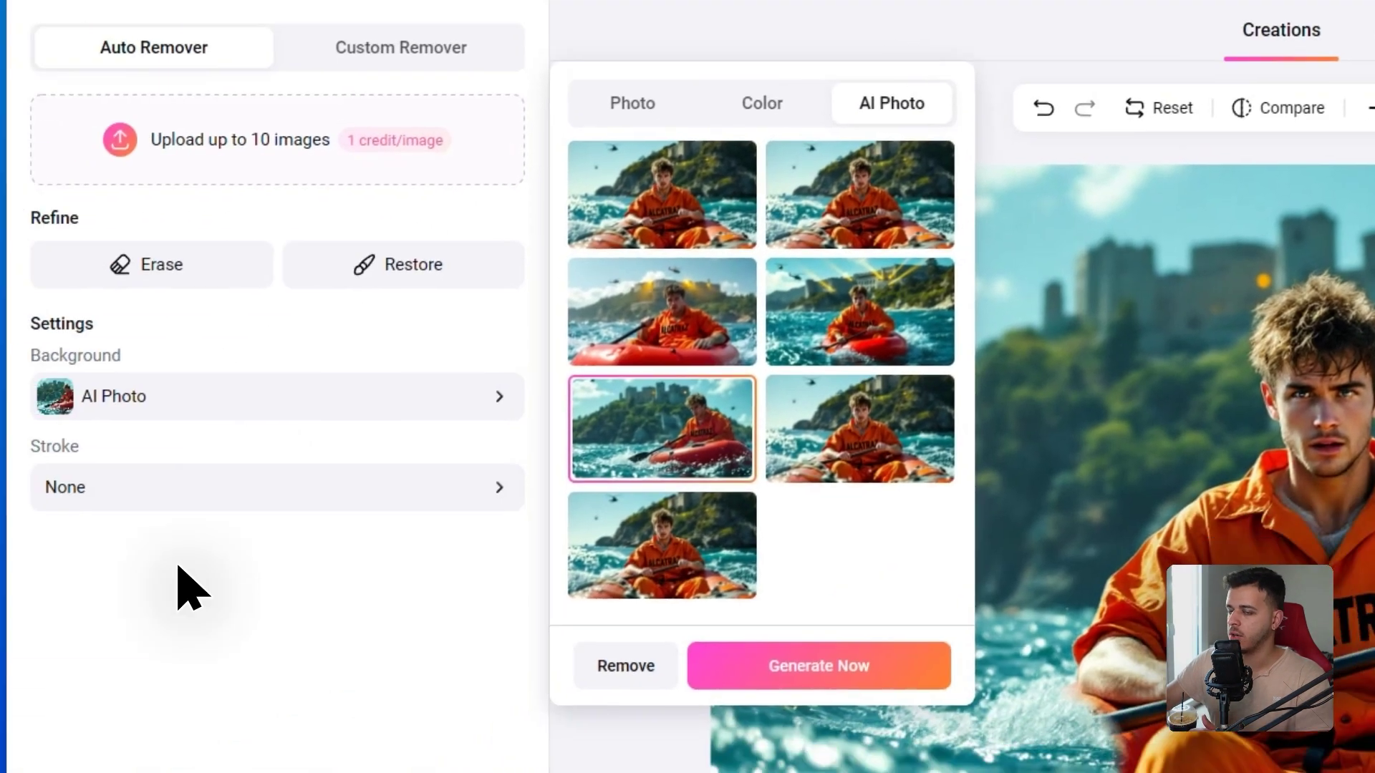
click(429, 333)
click(428, 333)
Step: Return the background to transparent and add a single white outline around the rower
click(626, 129)
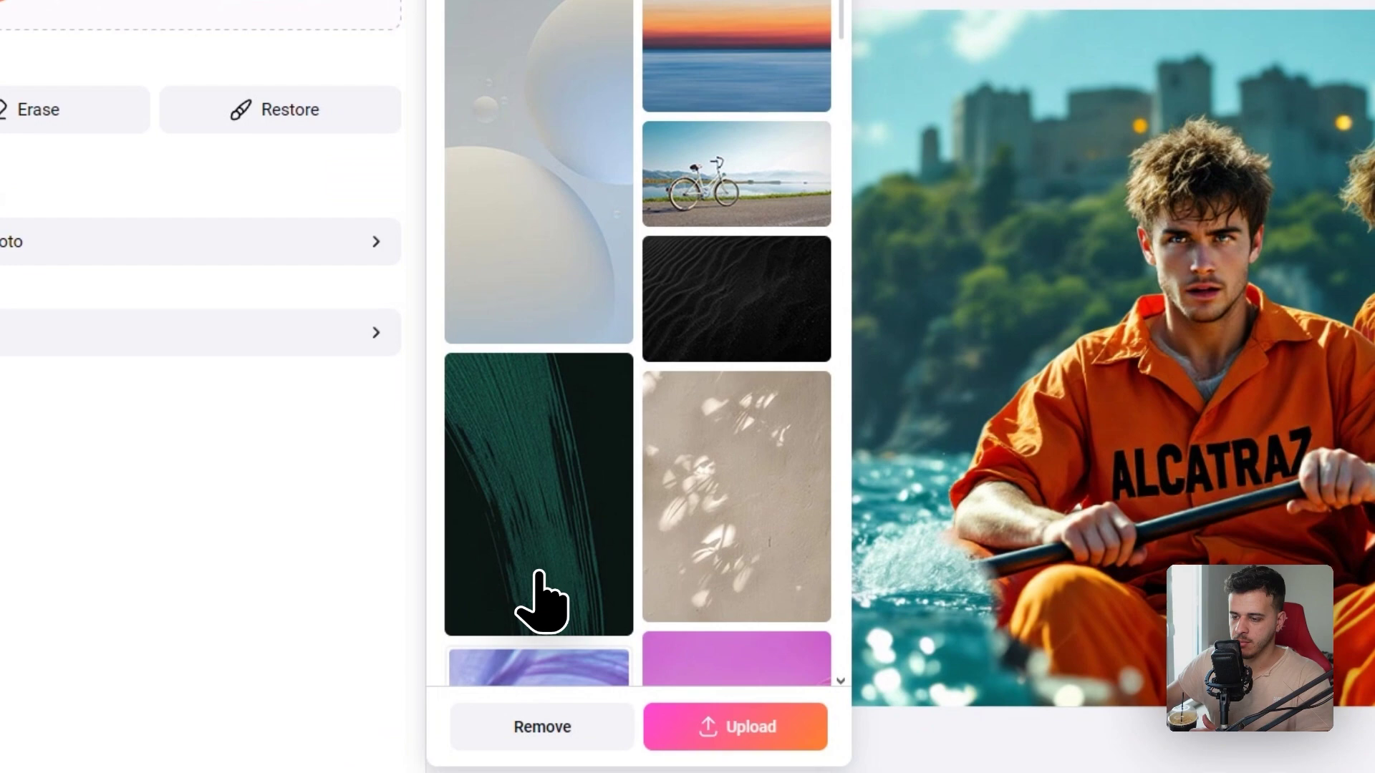
click(530, 587)
click(11, 514)
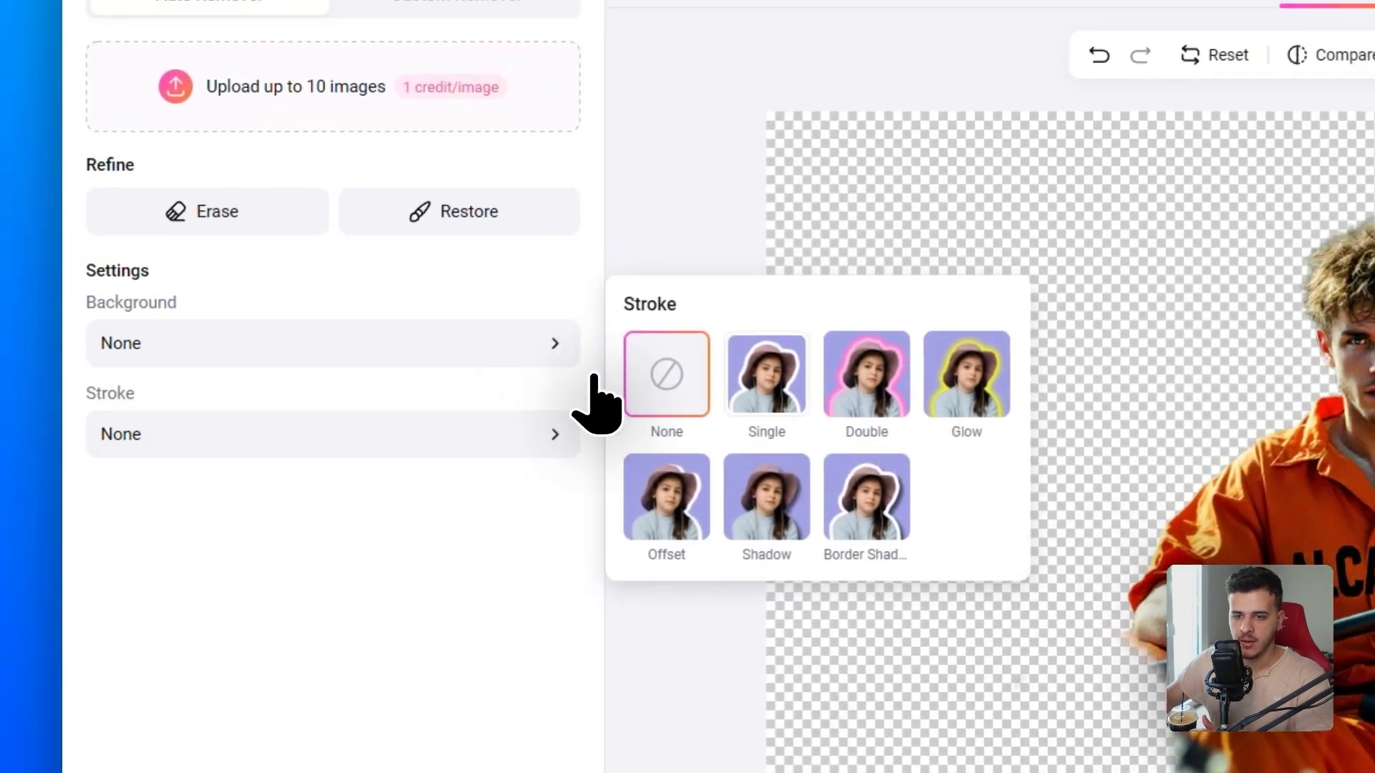
click(909, 354)
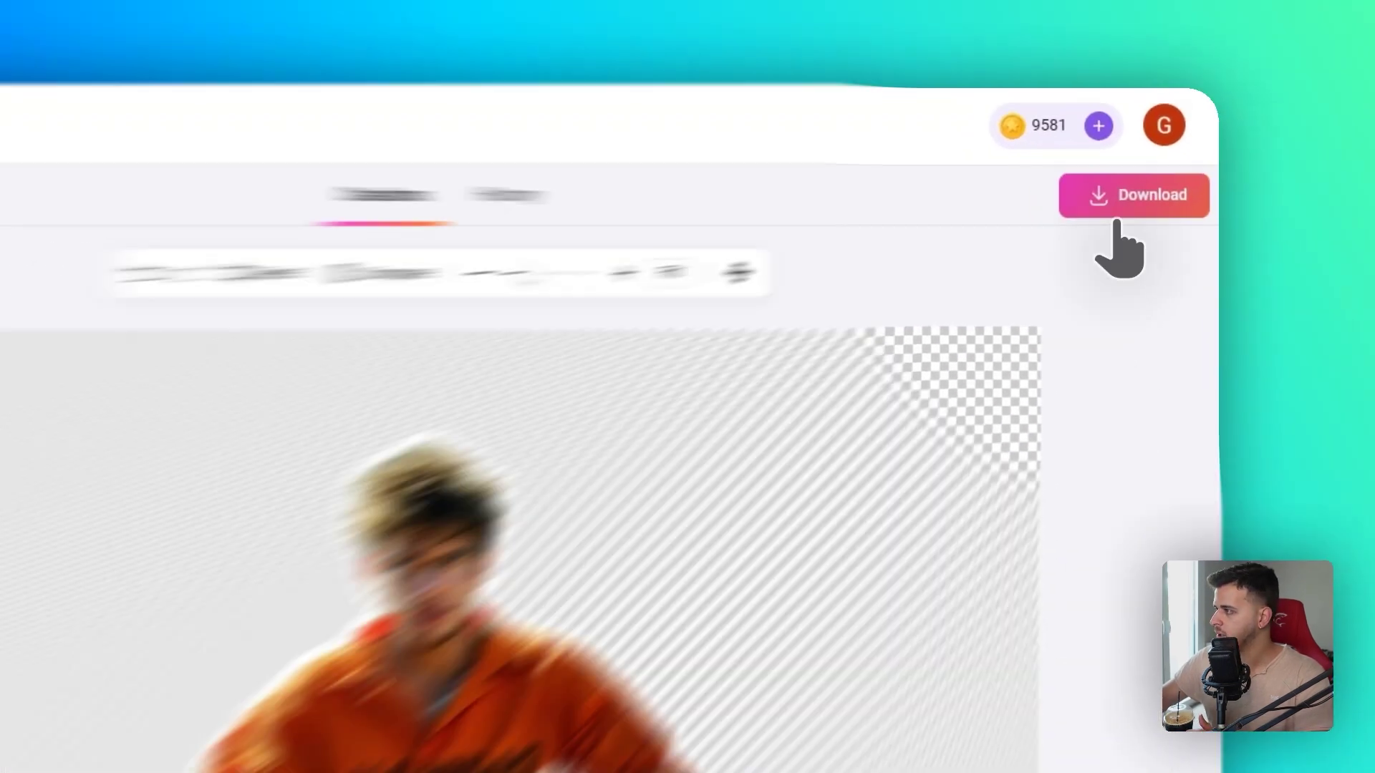
Step: Download the outlined cut-out and upscale it 4x to 5376*3072 in AI Image Upscaler
click(1329, 67)
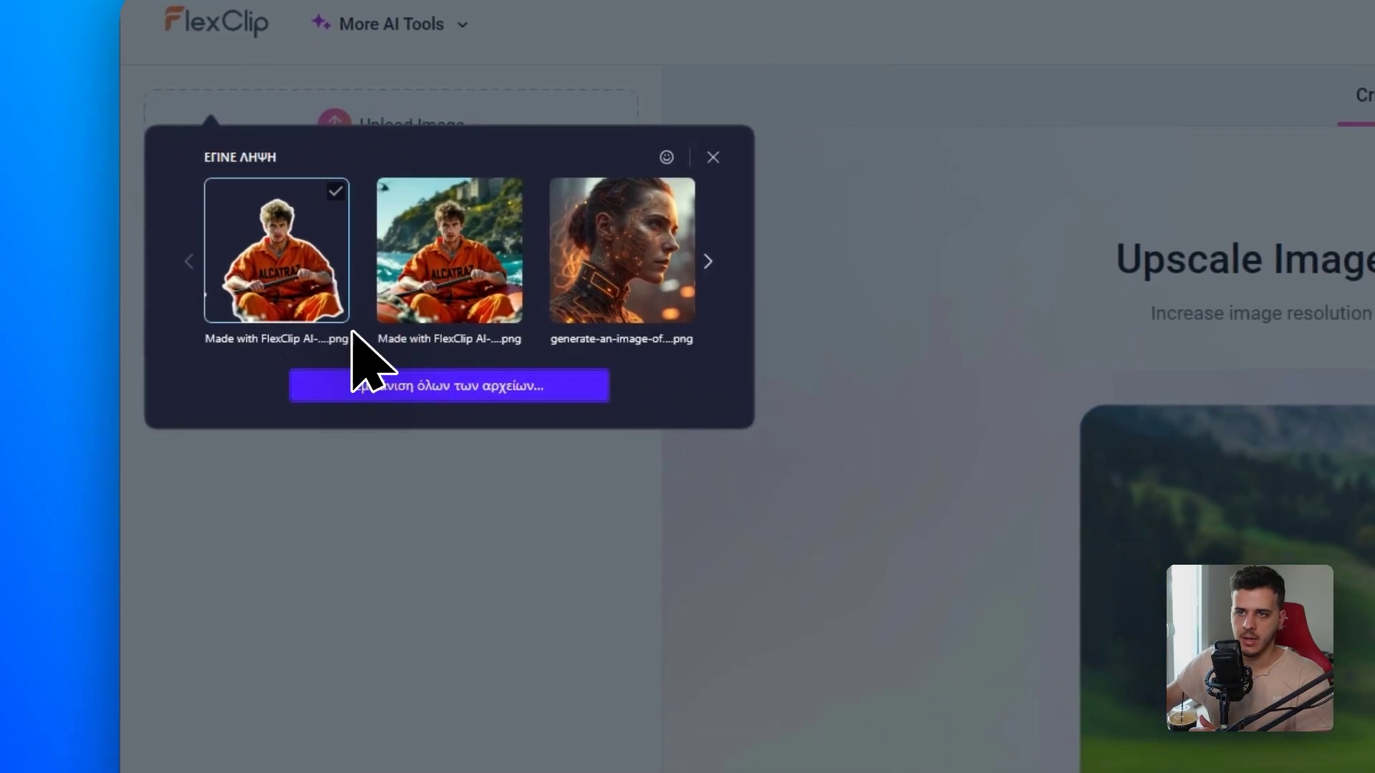
click(265, 318)
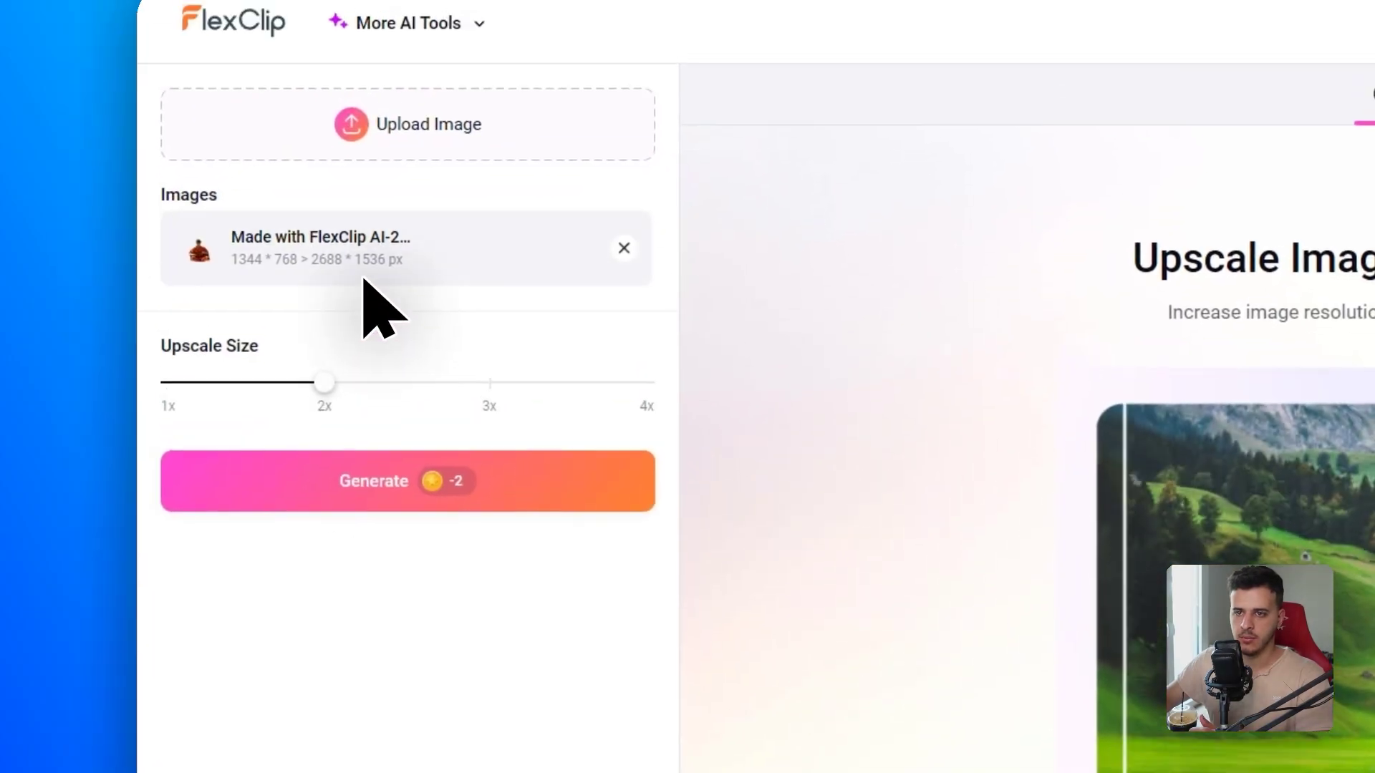
drag(340, 422, 662, 424)
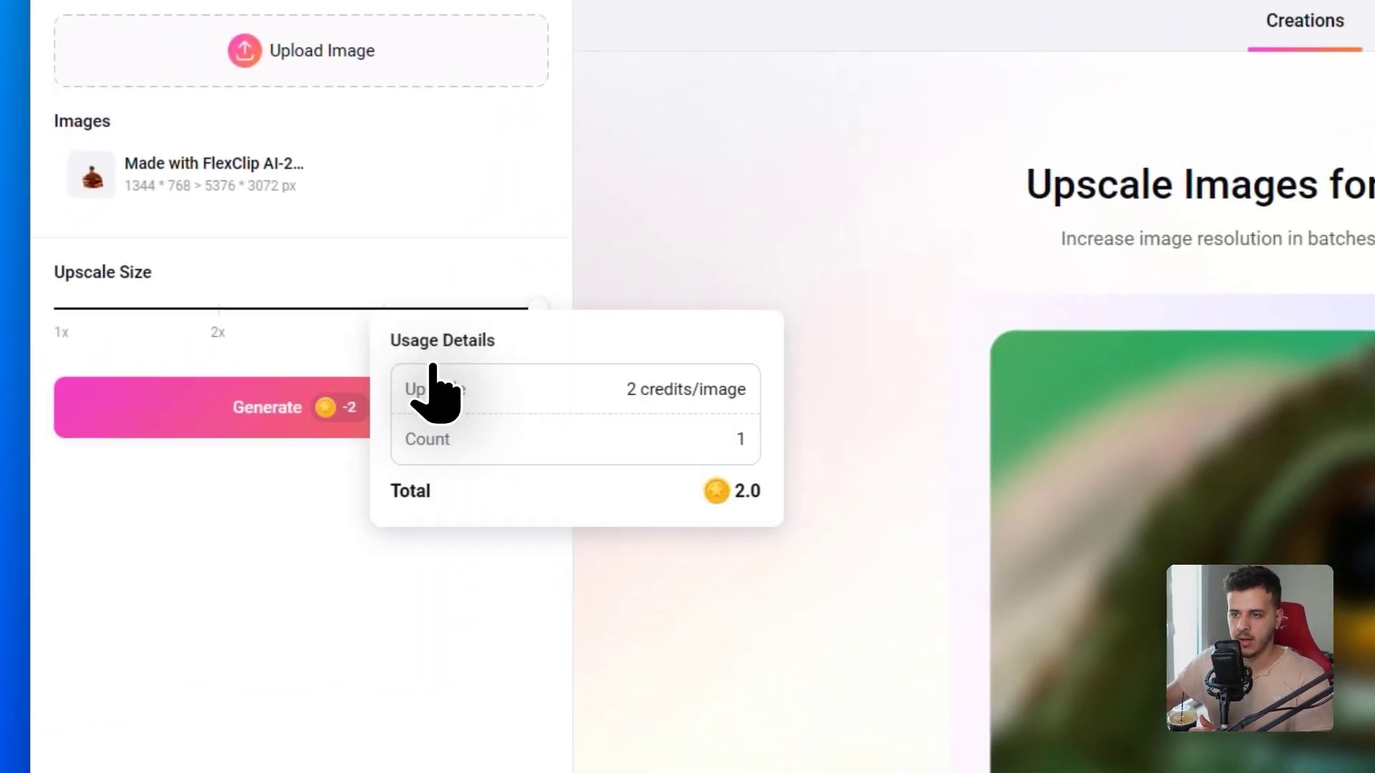
click(290, 372)
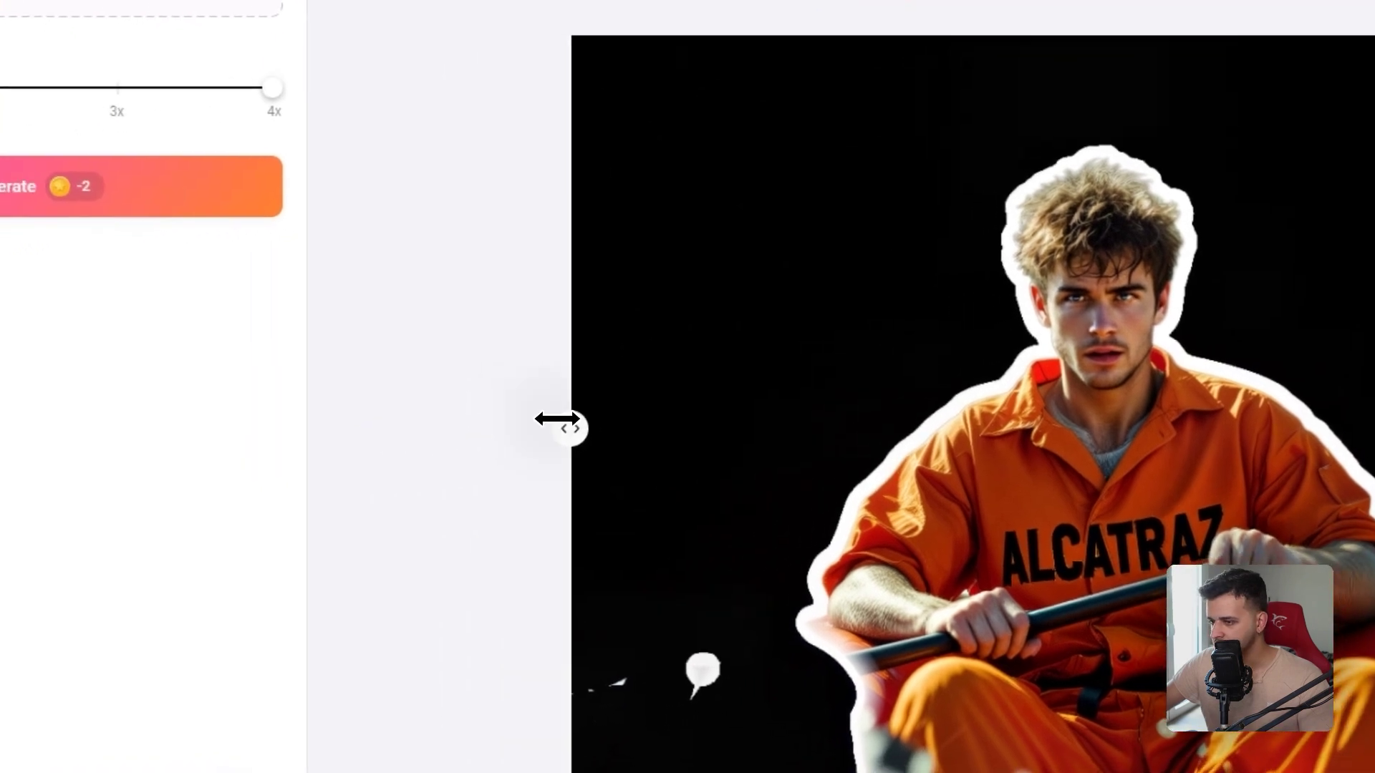
Step: Drag the before/after divider across the result to compare the upscaled cut-out with the original
drag(571, 429, 640, 451)
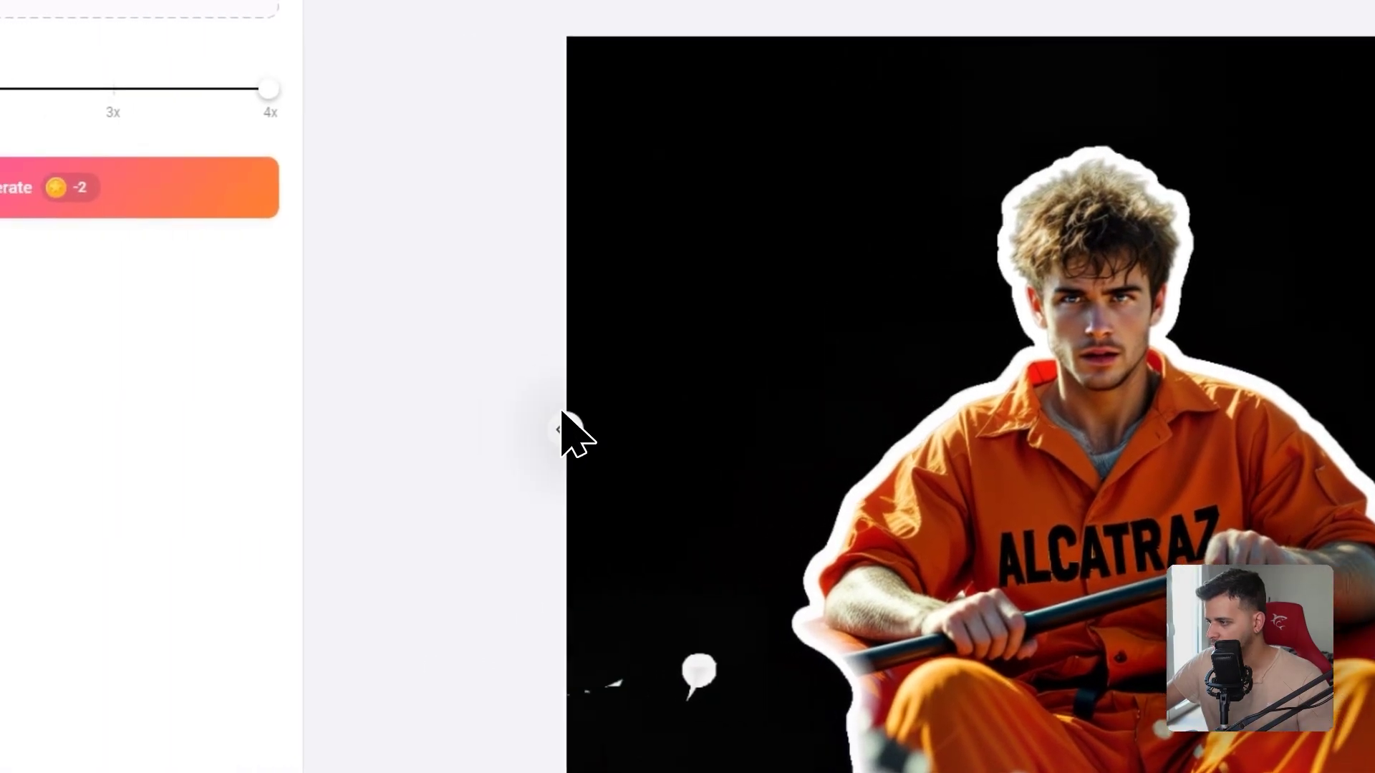
drag(566, 422, 659, 395)
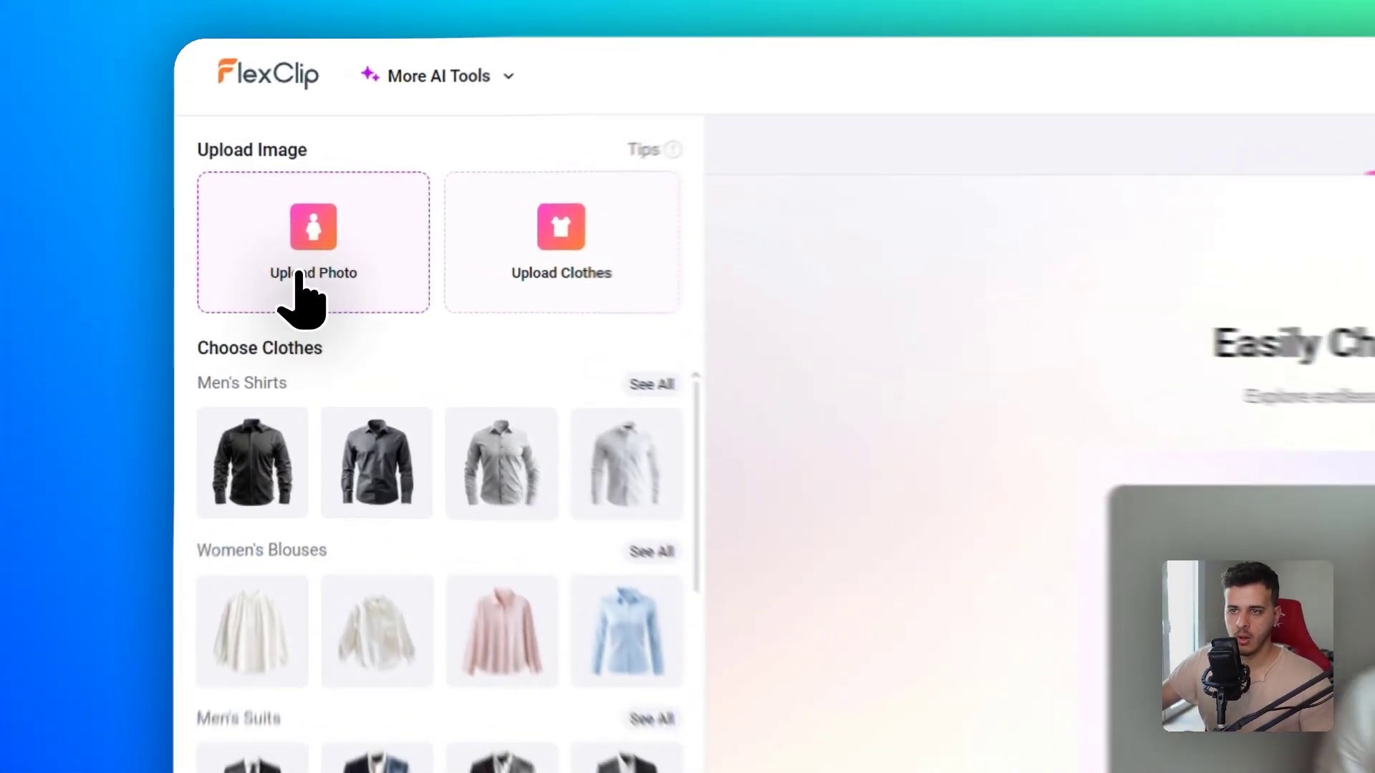
Step: Restyle the raft photo with the first men's black suit and start generating
click(172, 236)
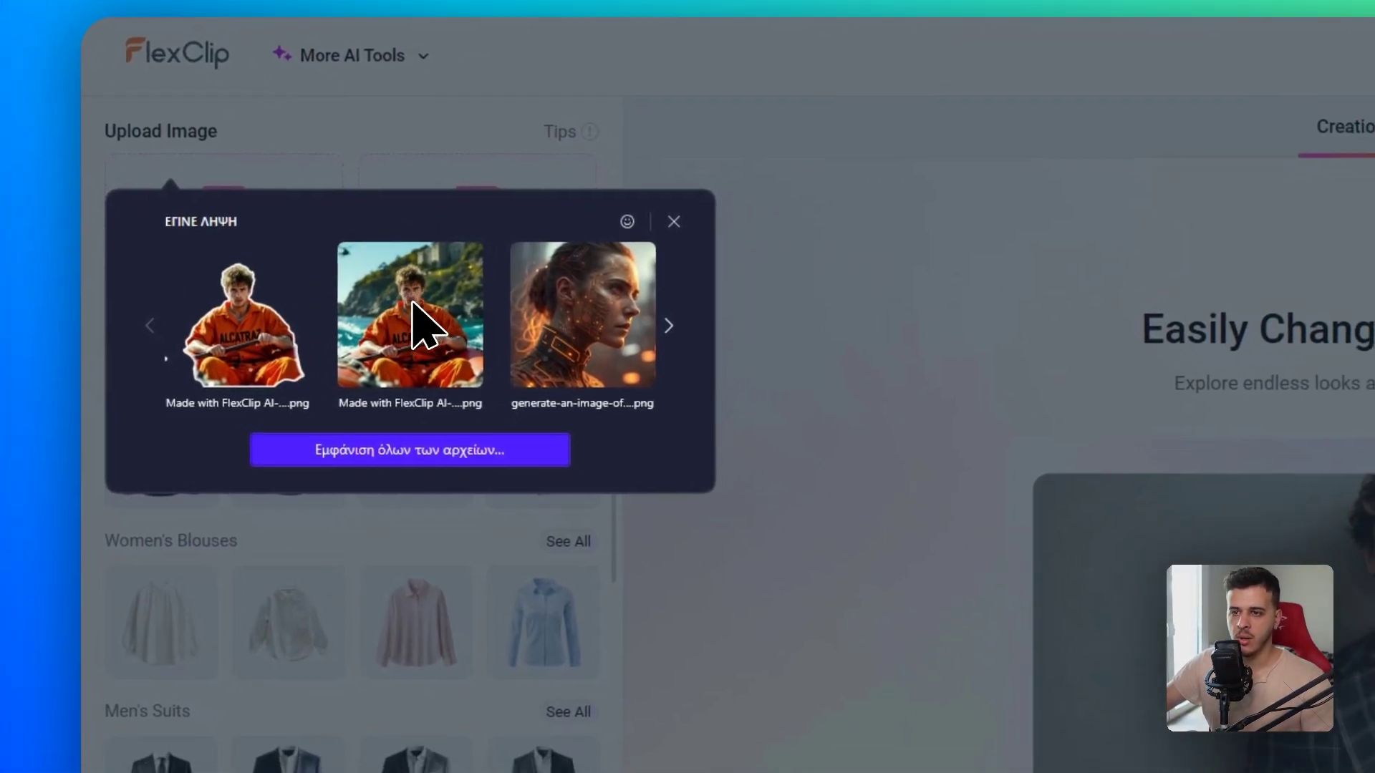
click(423, 326)
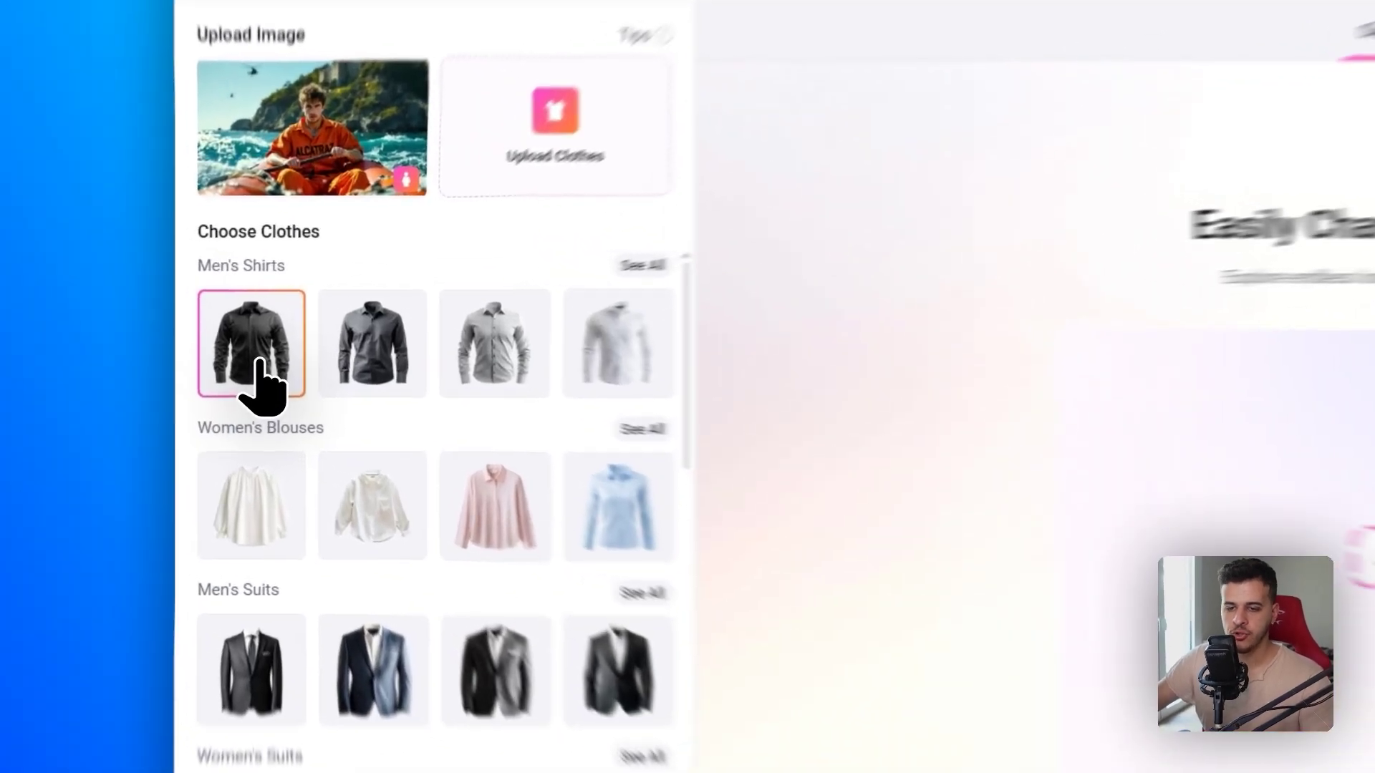
scroll(115, 365, down, 2)
click(106, 414)
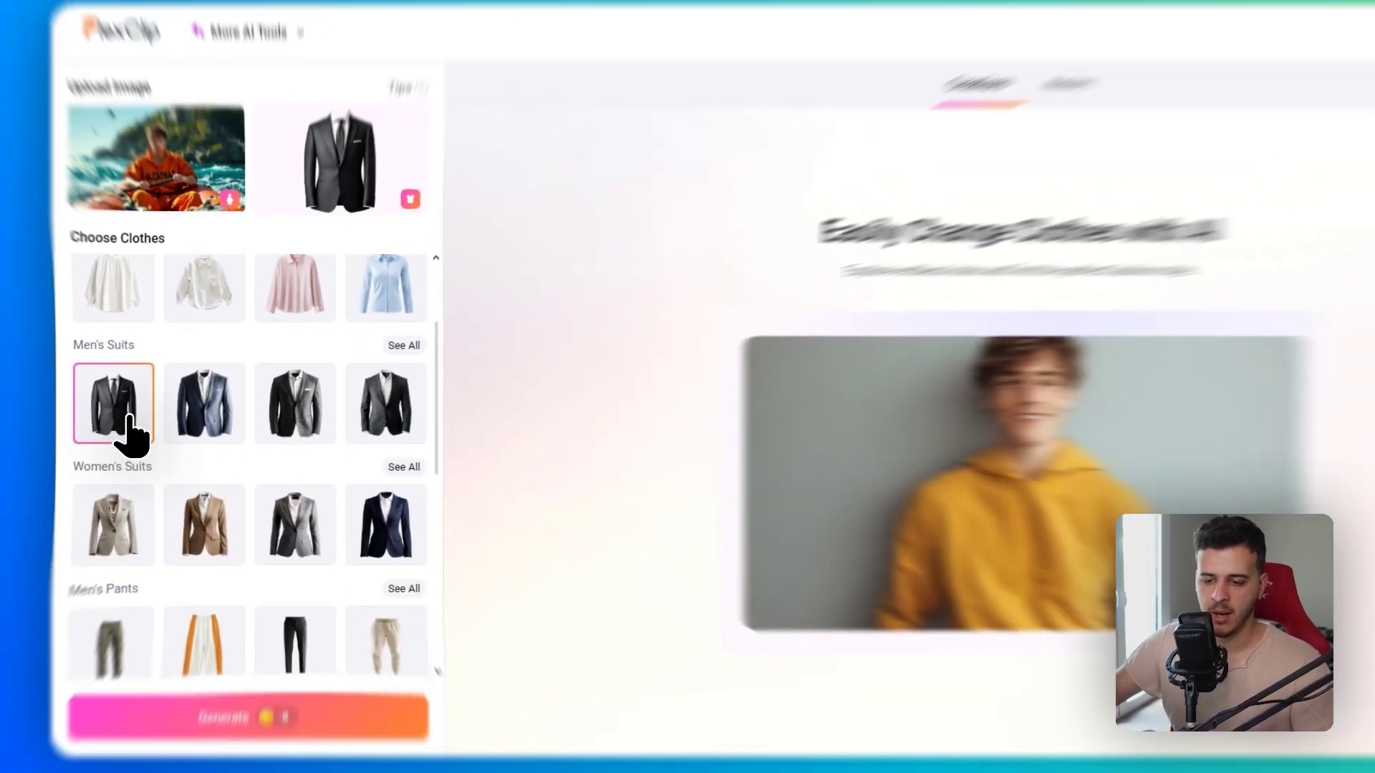
scroll(317, 413, up, 2)
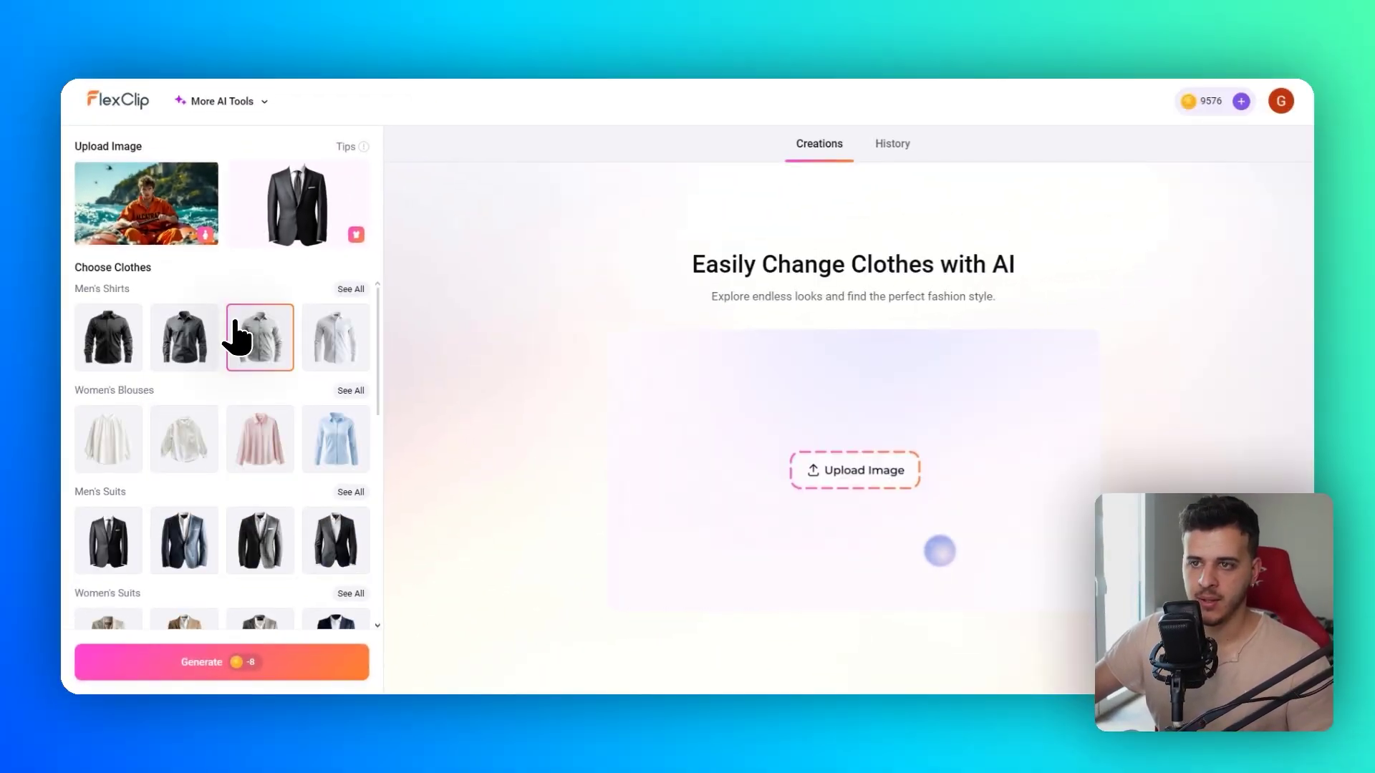
mouse_move(326, 102)
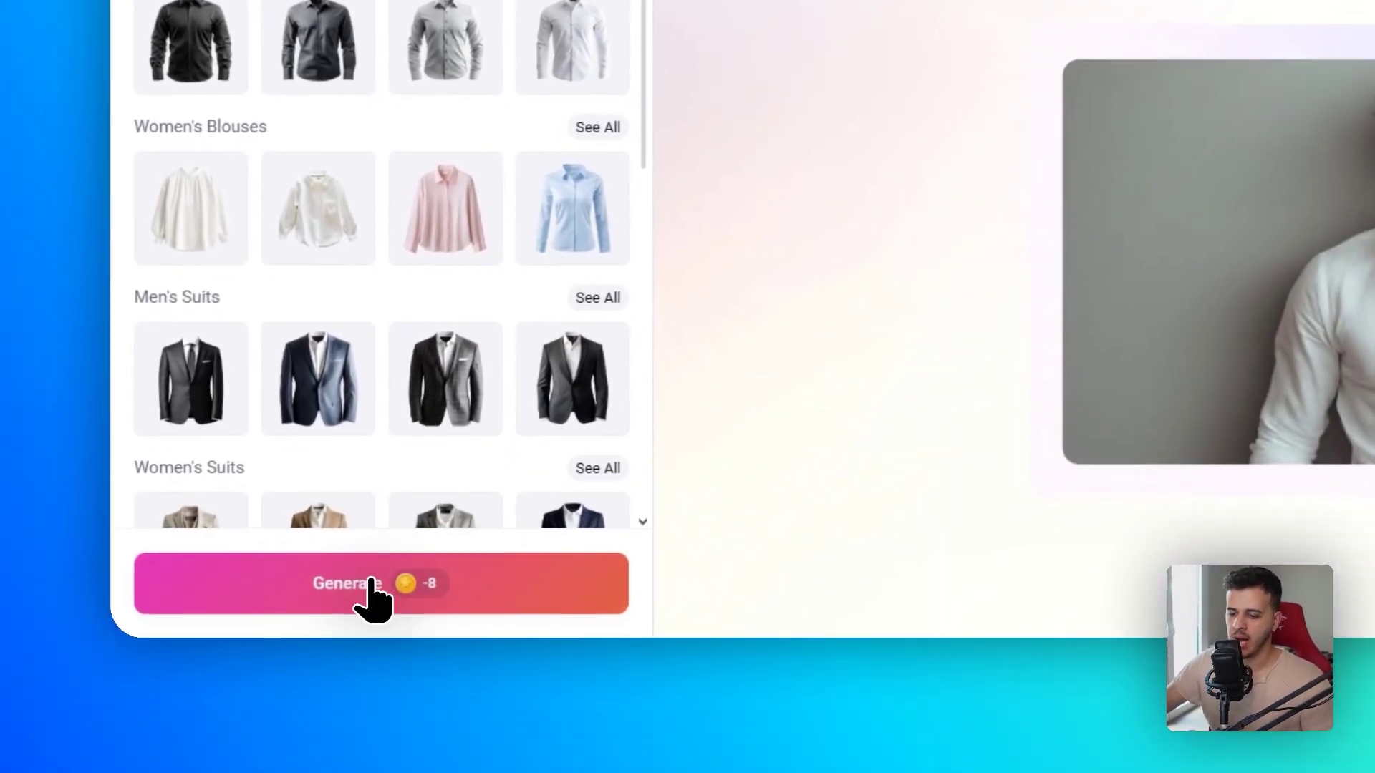
click(371, 582)
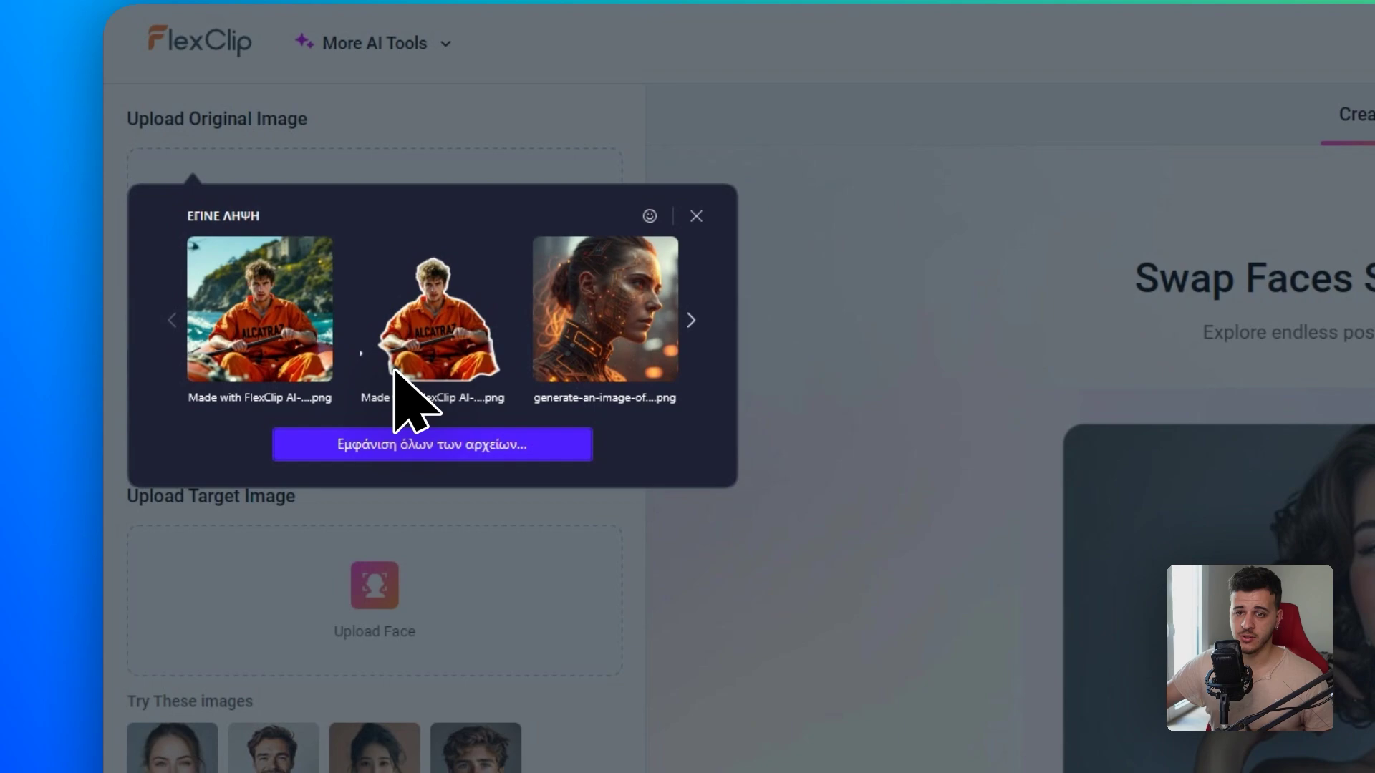
Step: Set the raft PNG as original, upload the seated man's photo as the face, and start swapping
drag(290, 354, 337, 215)
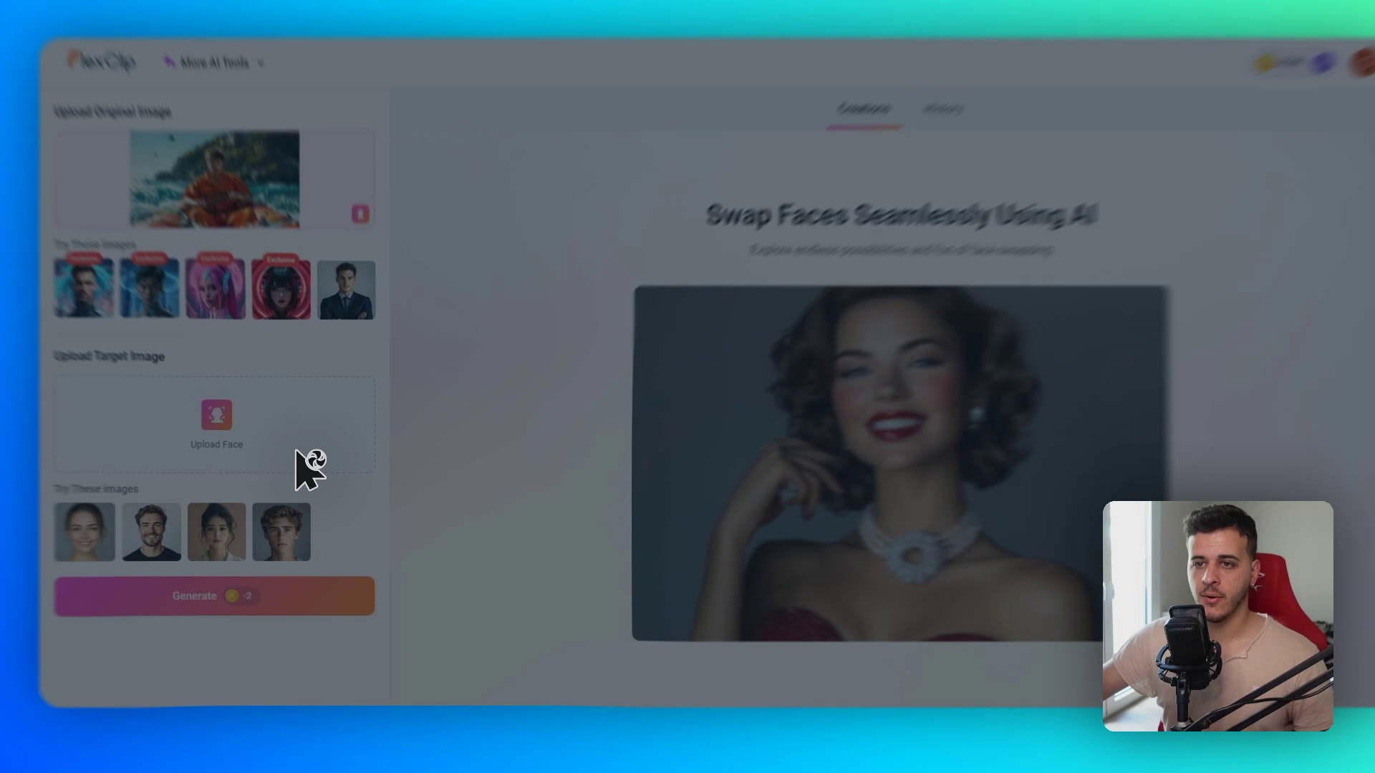
click(308, 469)
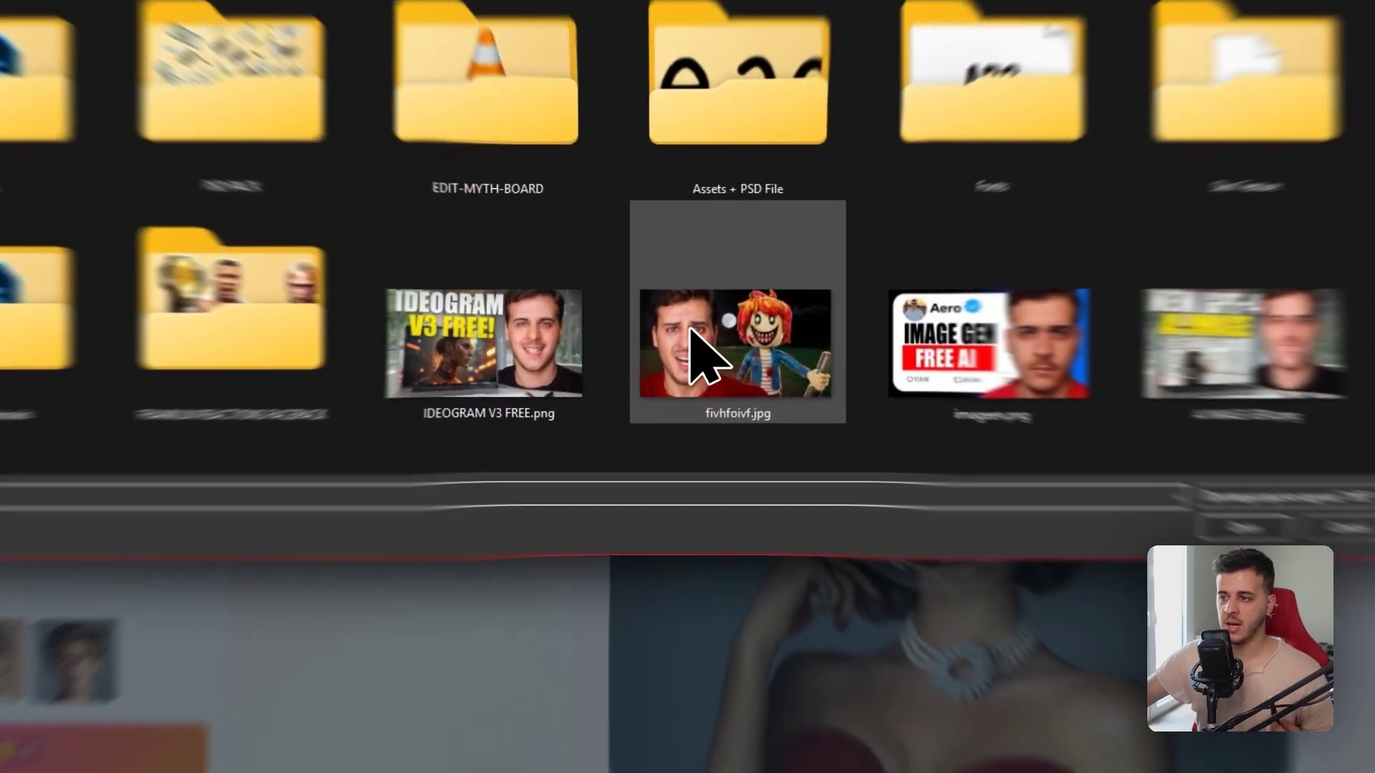
scroll(692, 326, down, 5)
double_click(705, 345)
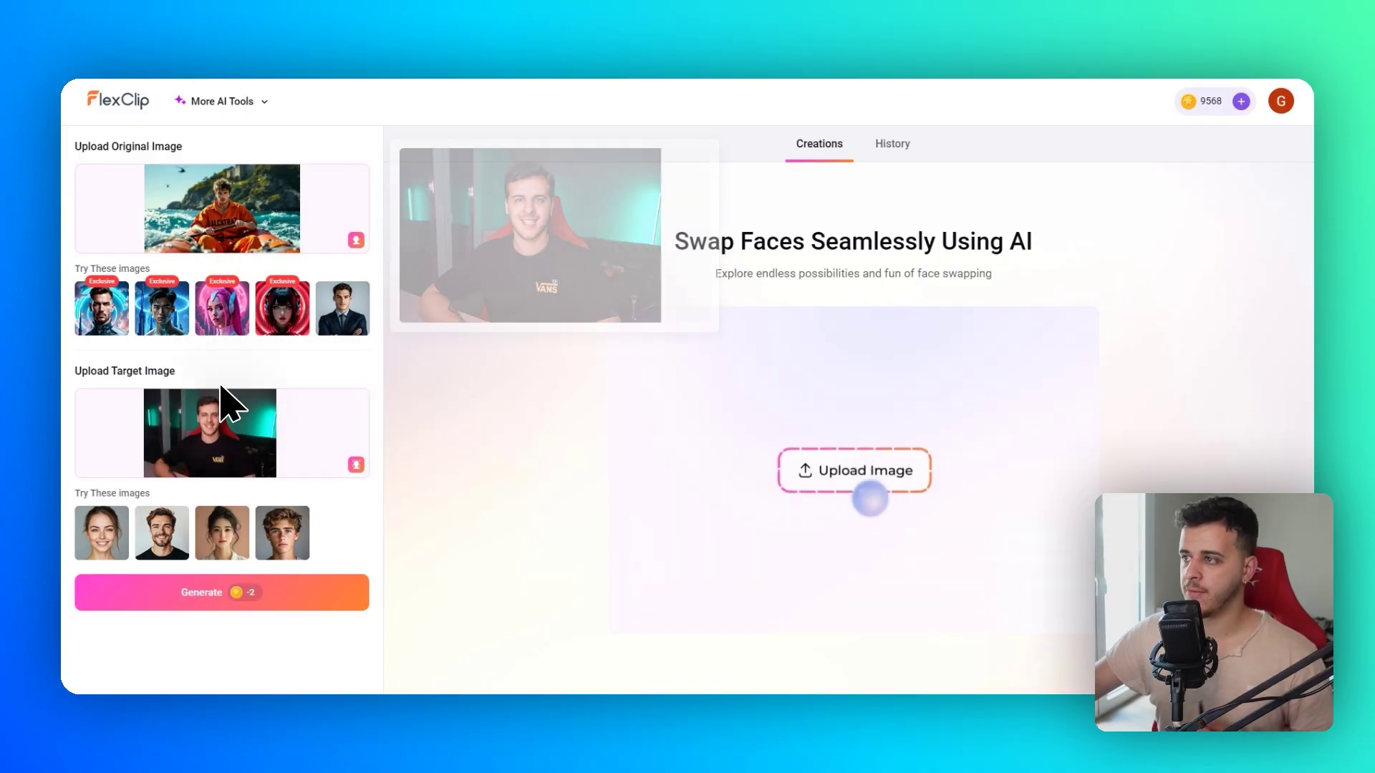
mouse_move(221, 204)
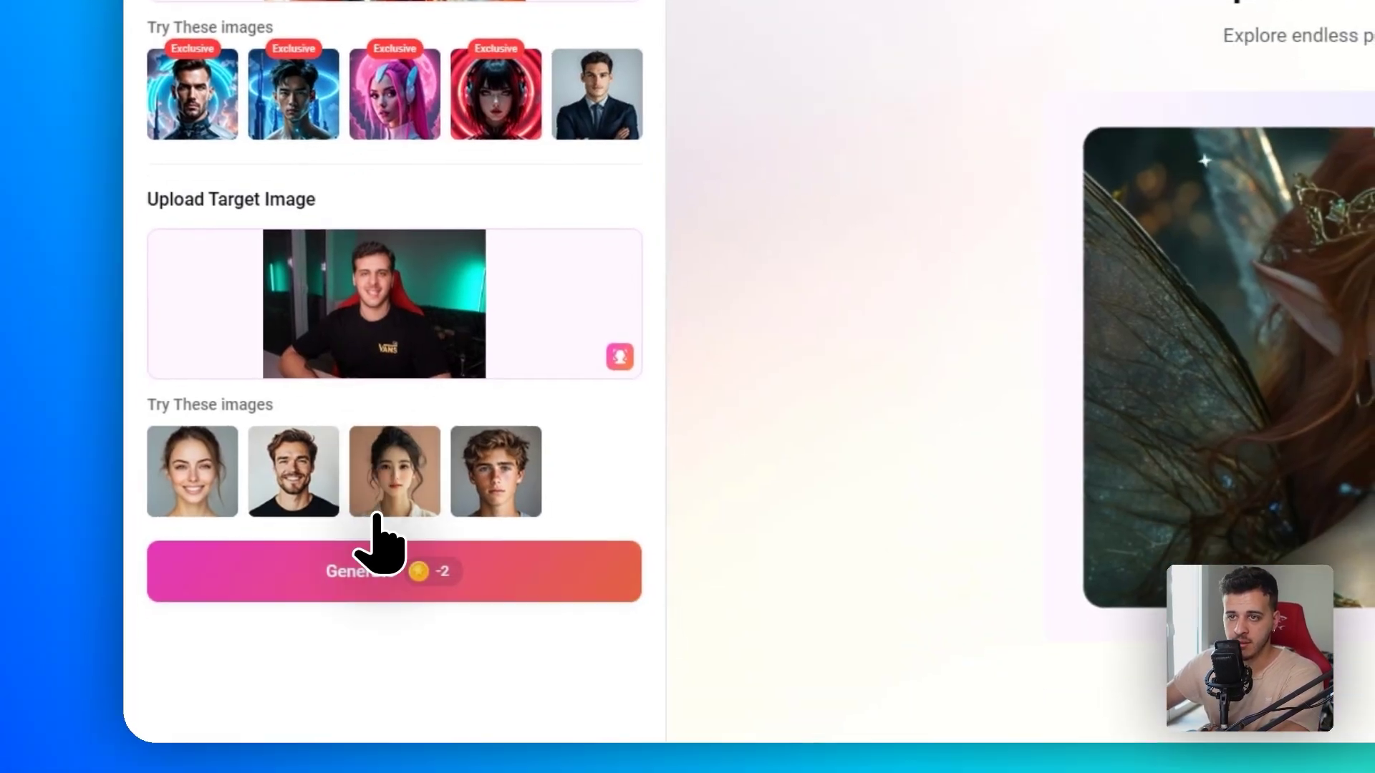
click(221, 592)
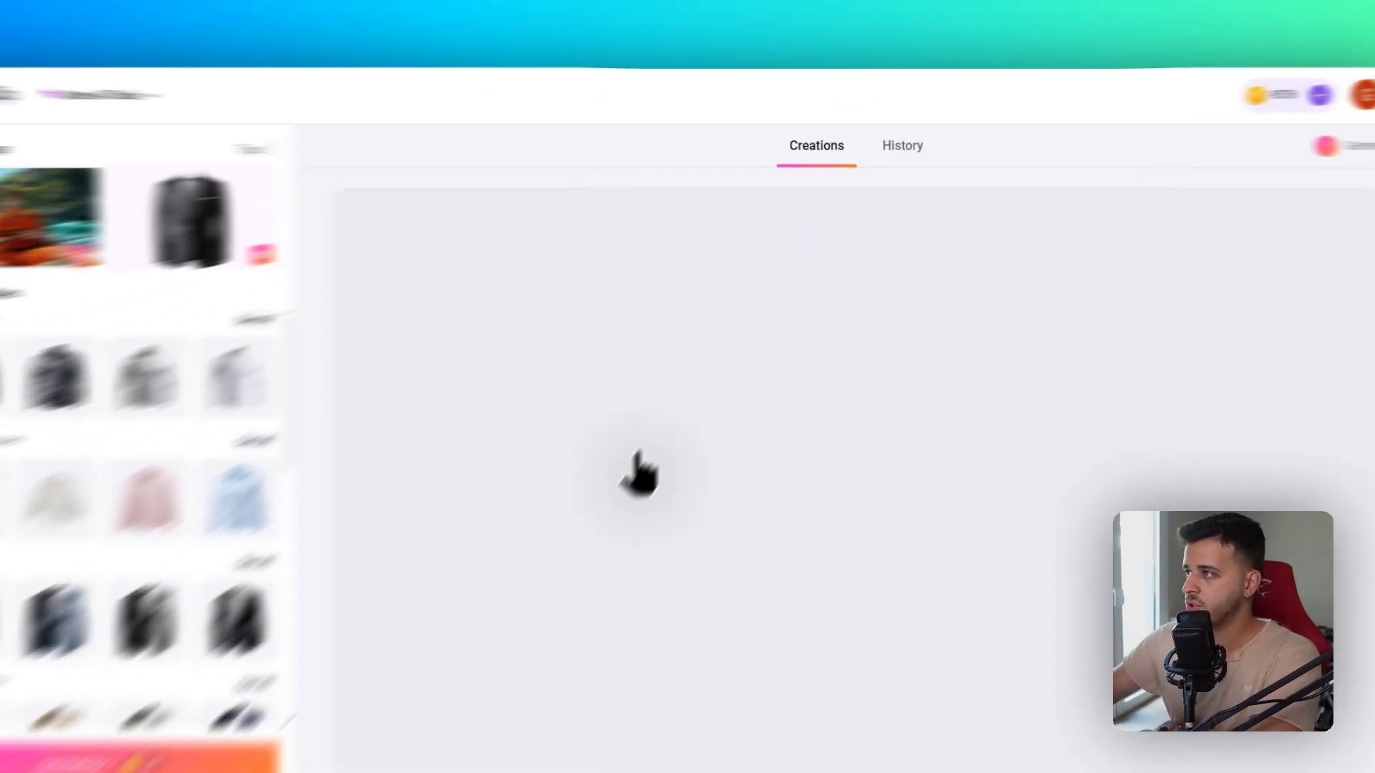
Step: Toggle repeatedly between the black-suit result and the original orange jumpsuit, ending on the suit
mouse_move(150, 196)
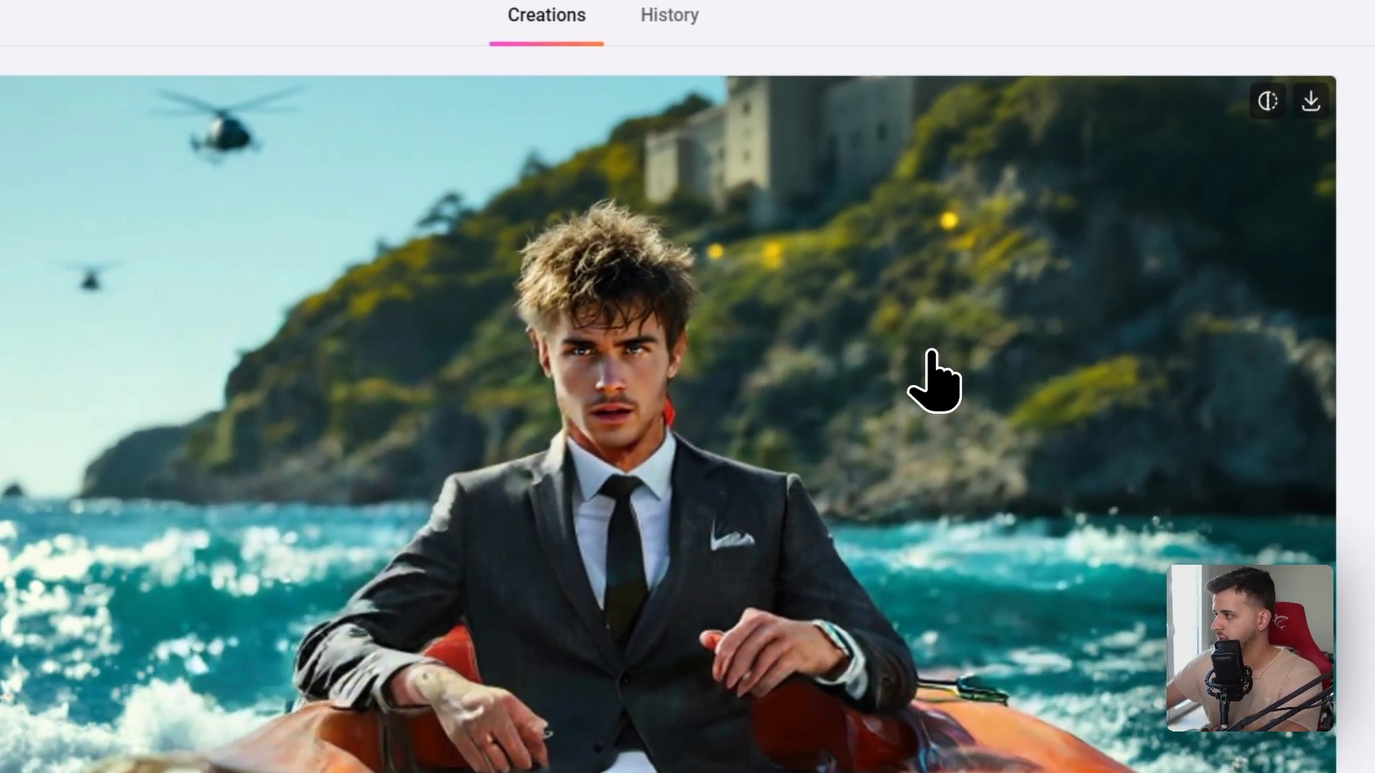
click(1248, 194)
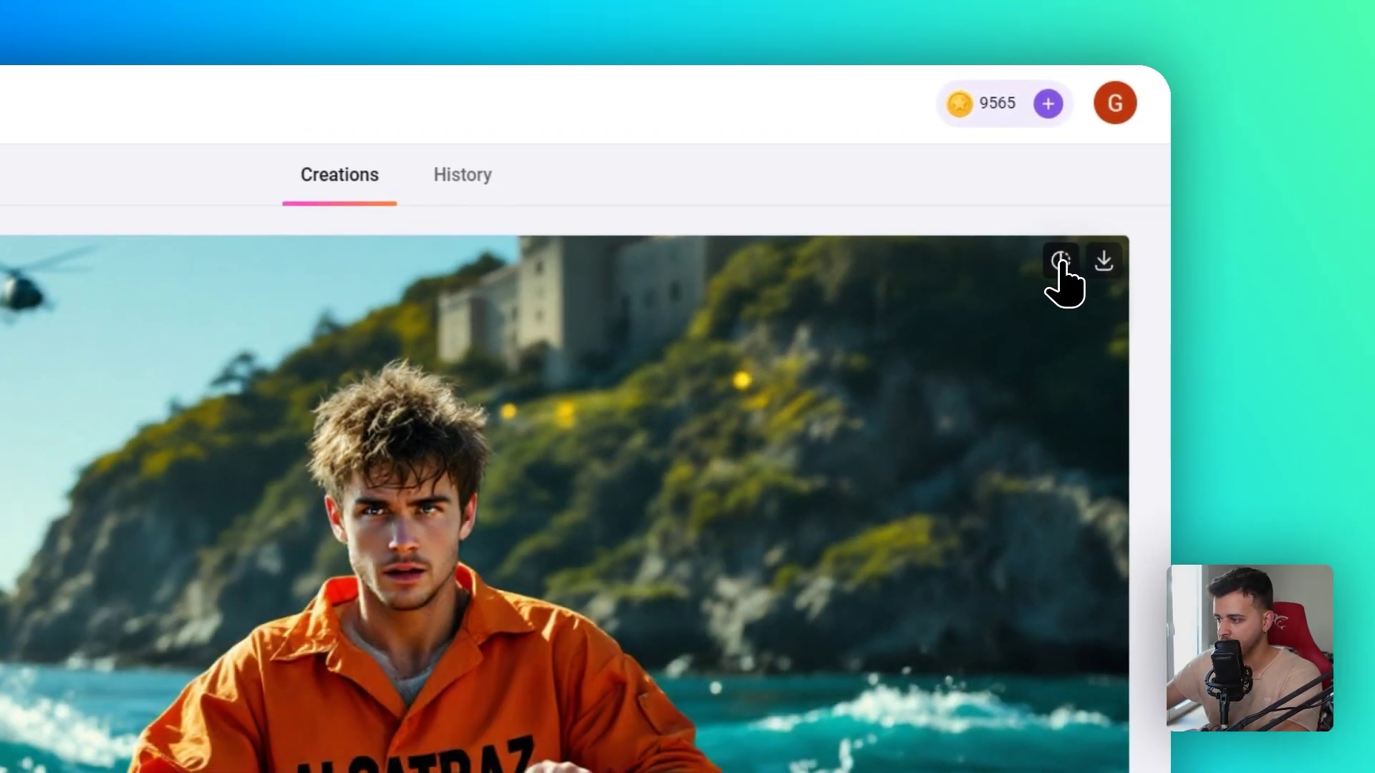
click(1060, 262)
click(1060, 262)
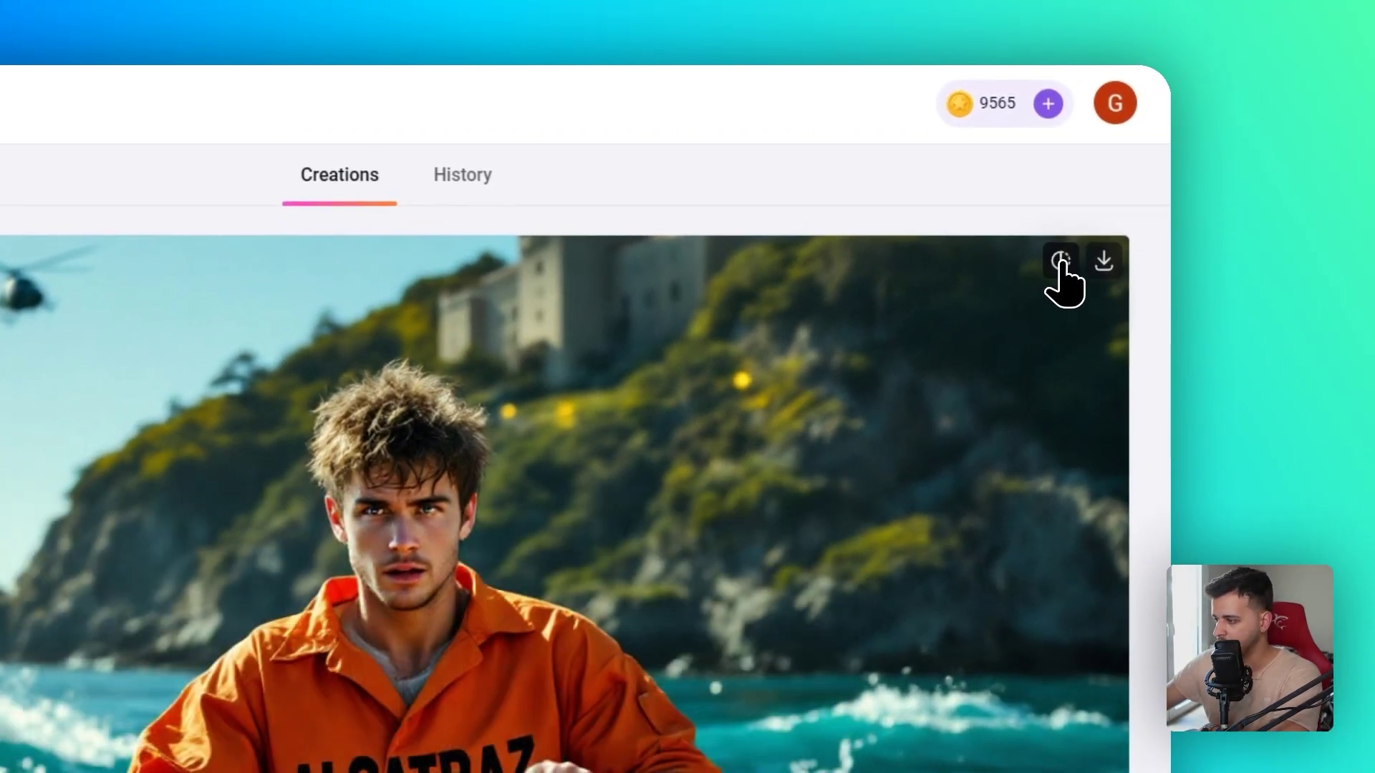
double_click(1060, 262)
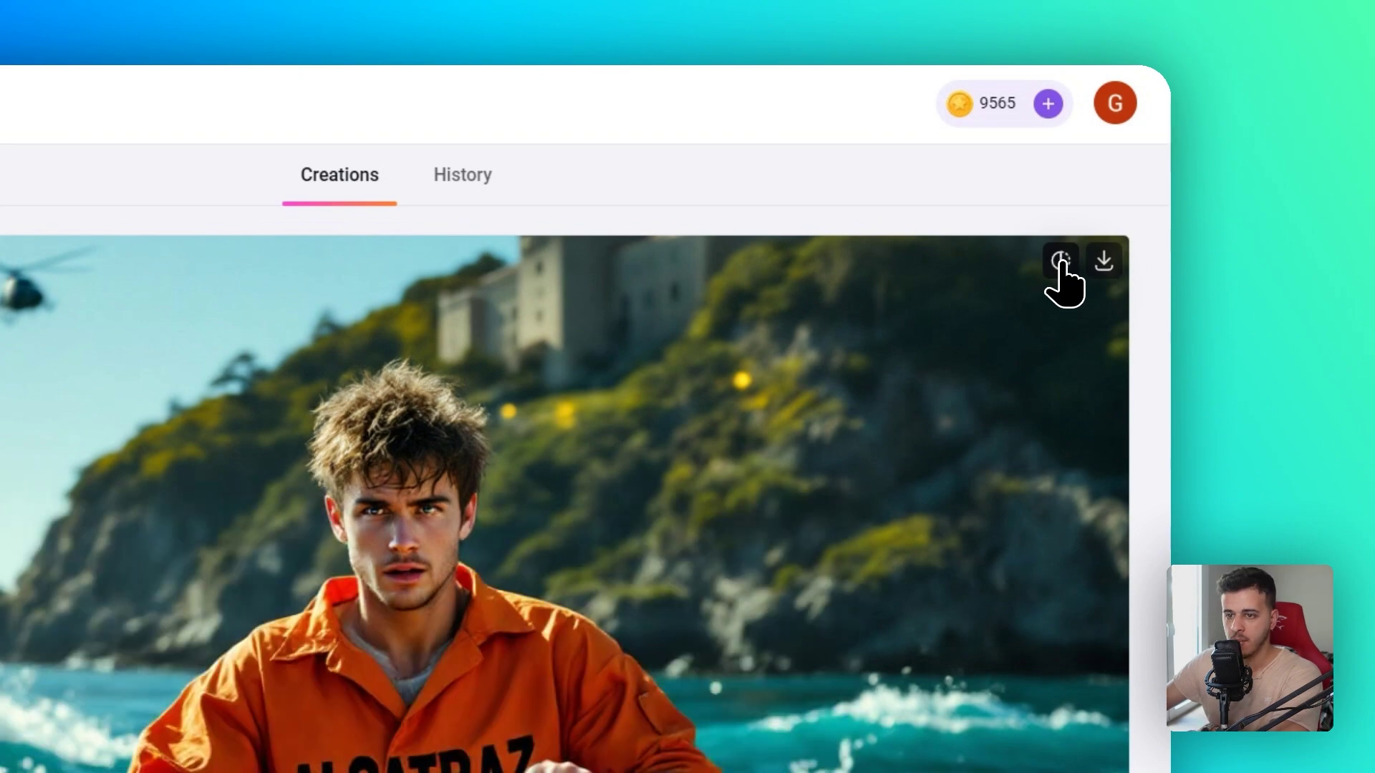
click(1061, 262)
click(1060, 262)
click(1061, 262)
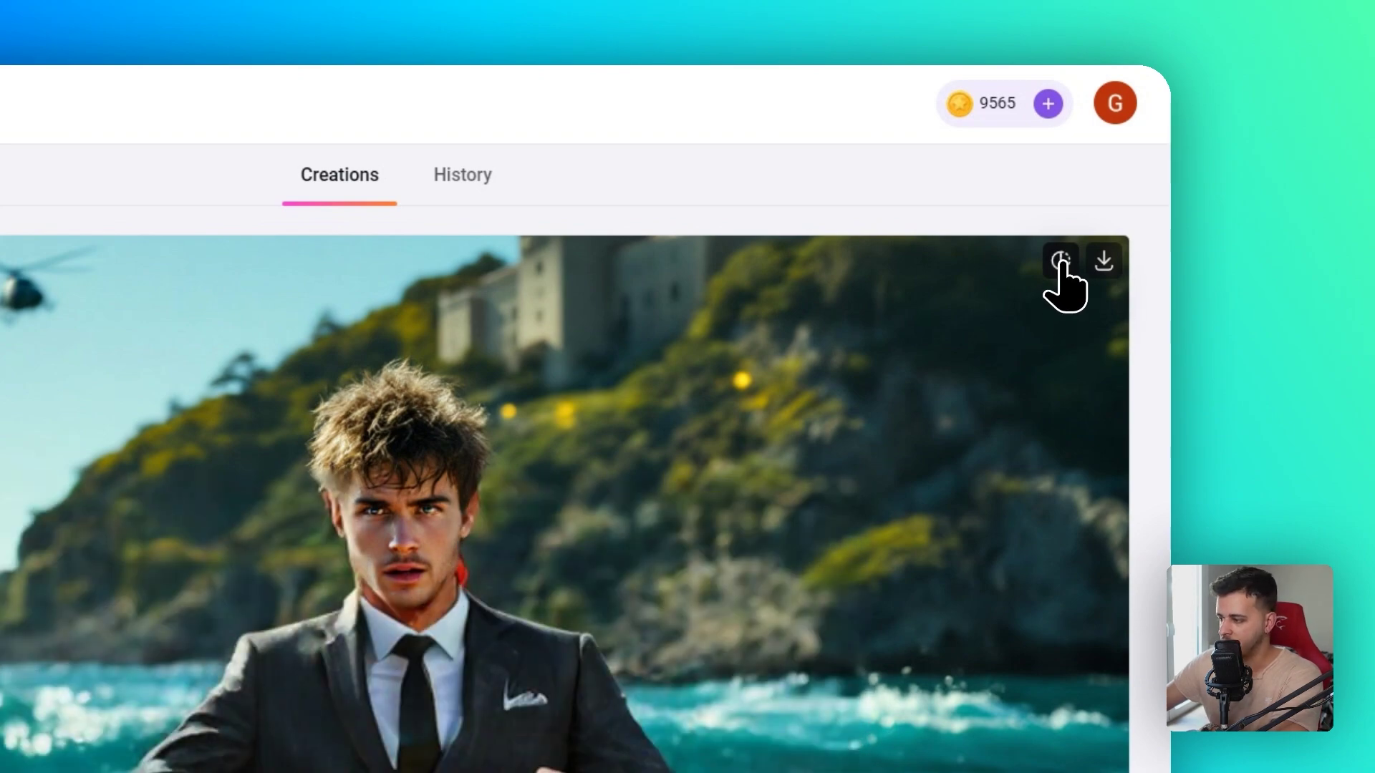
click(1061, 262)
click(1060, 263)
click(1060, 262)
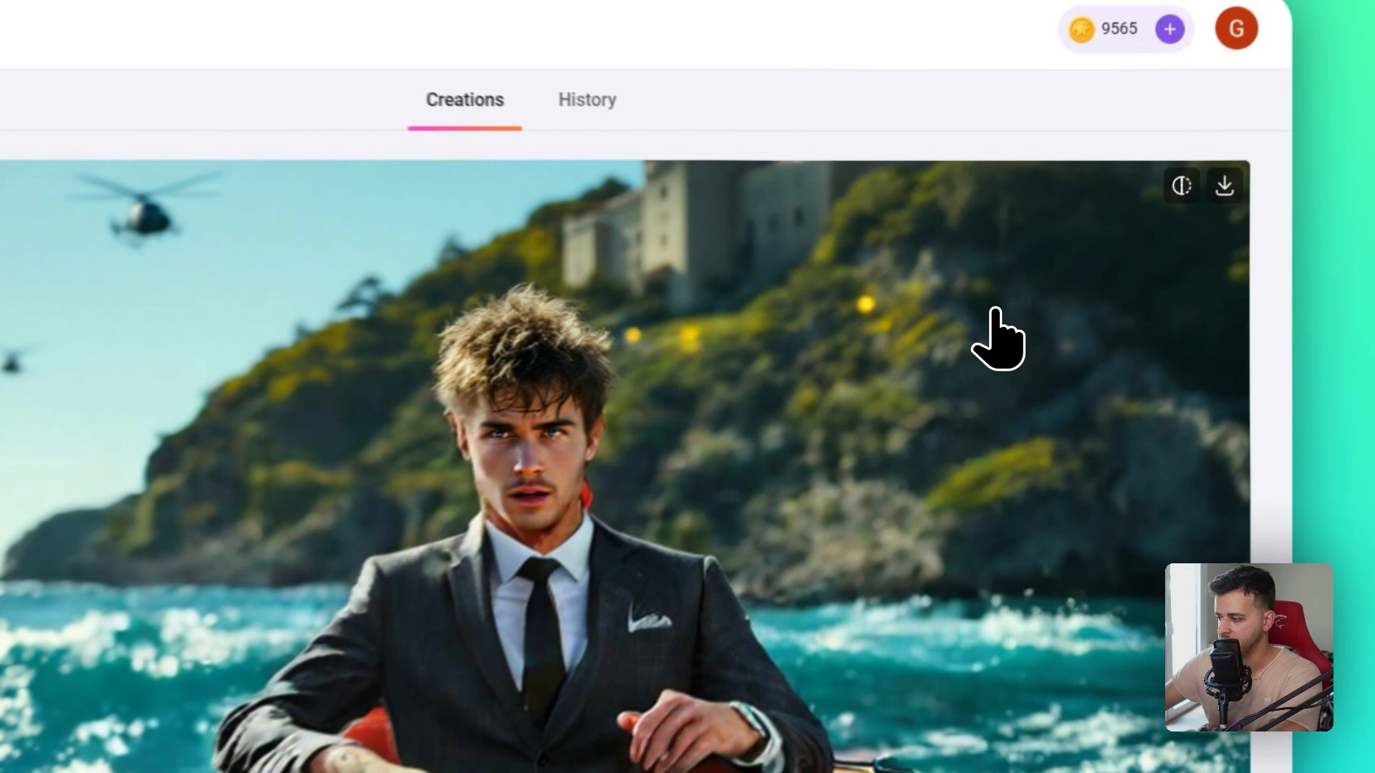
click(1248, 195)
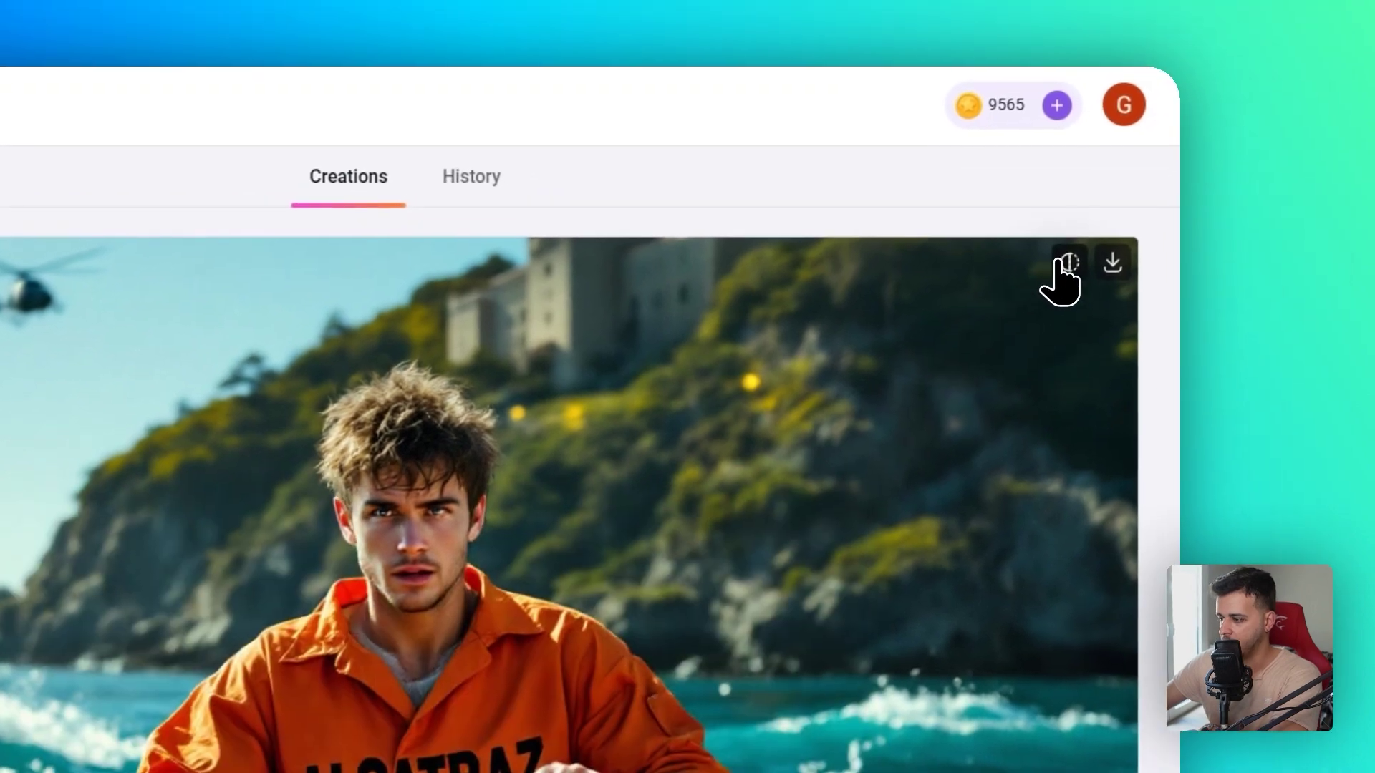
click(1065, 264)
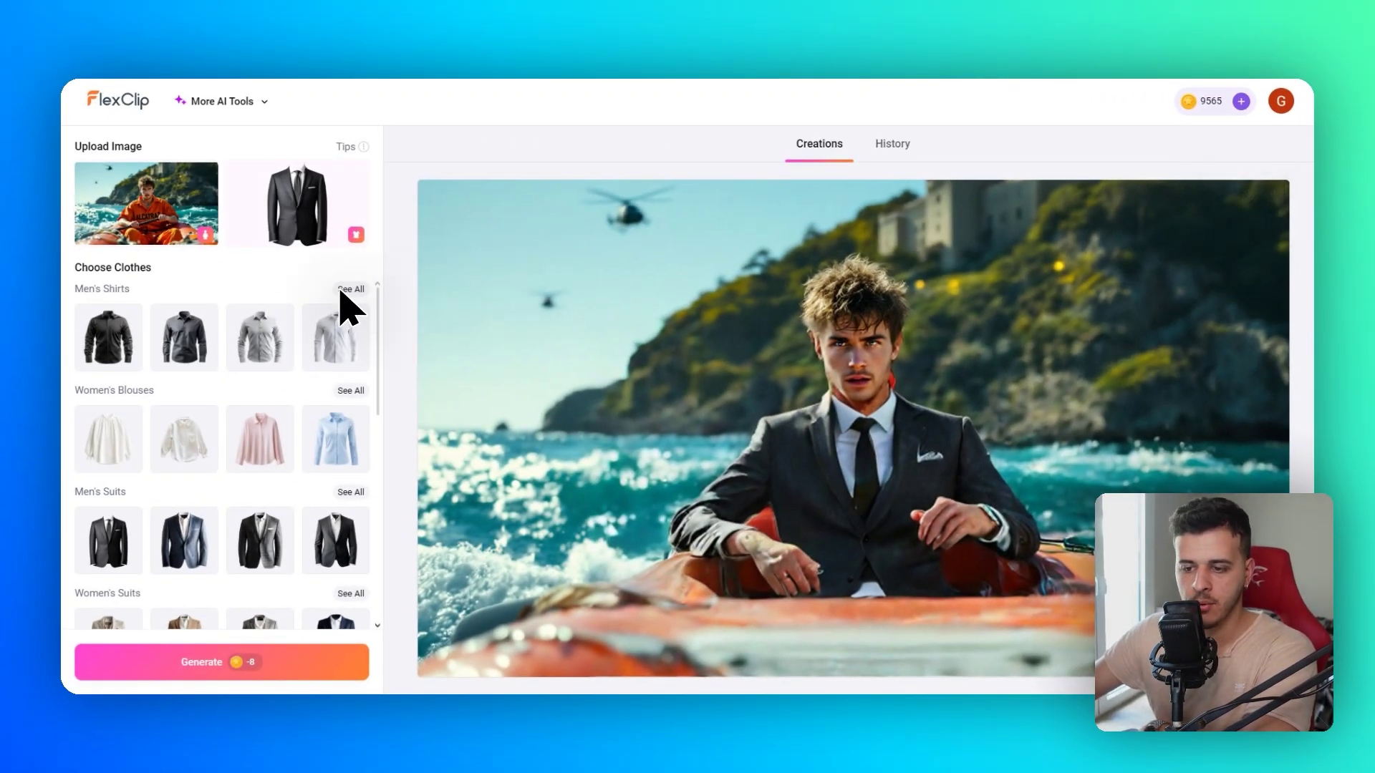
Step: Replace the source photo with image.png and choose the black shirt as the new garment
scroll(230, 362, down, 3)
scroll(229, 363, up, 3)
mouse_move(165, 208)
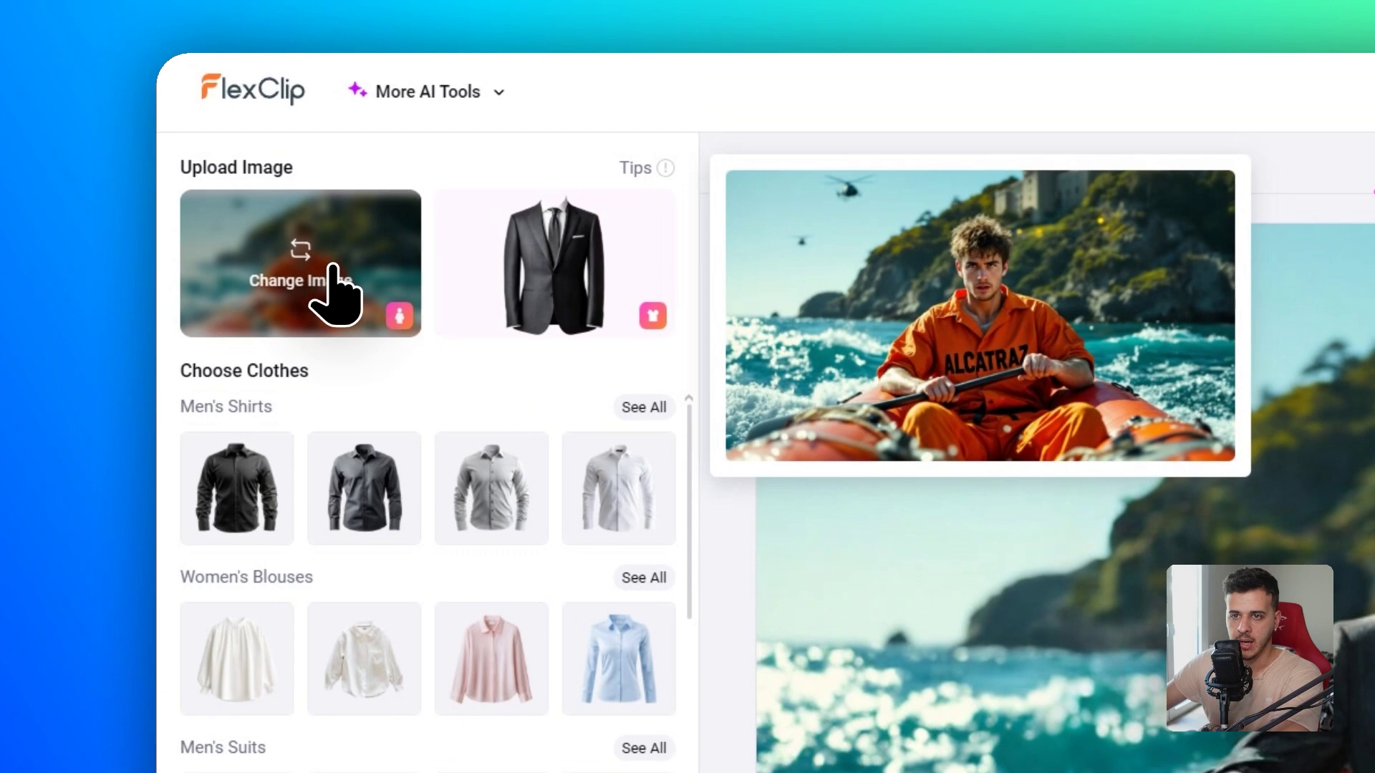
click(333, 287)
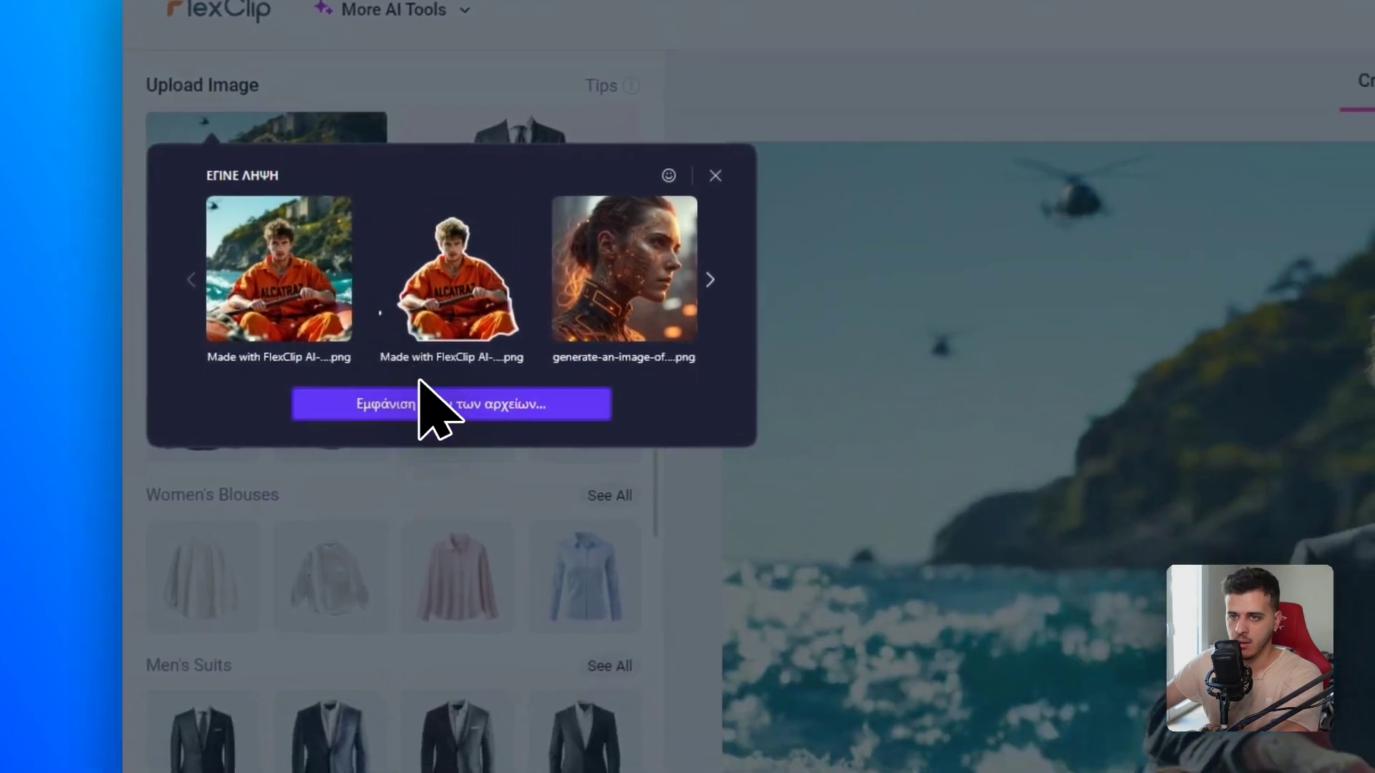
click(465, 469)
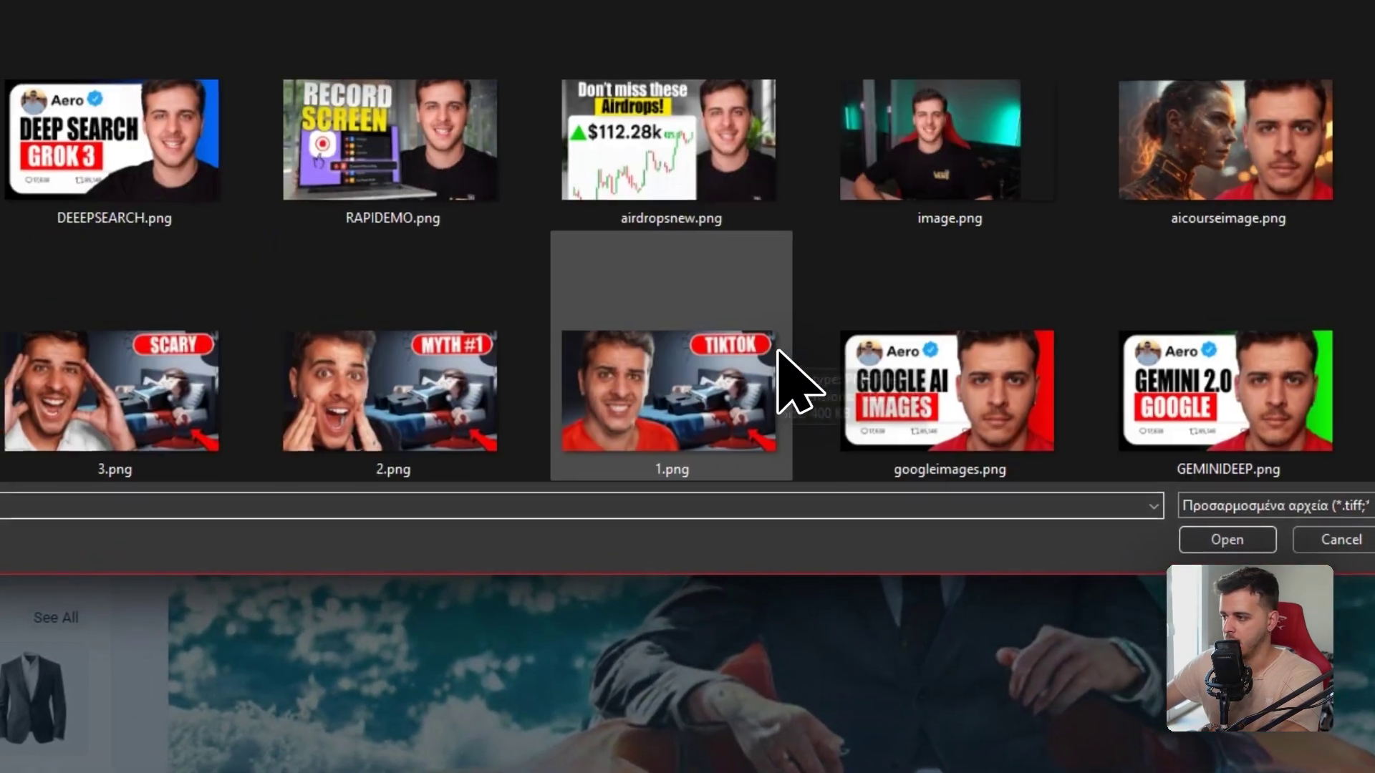
click(1074, 279)
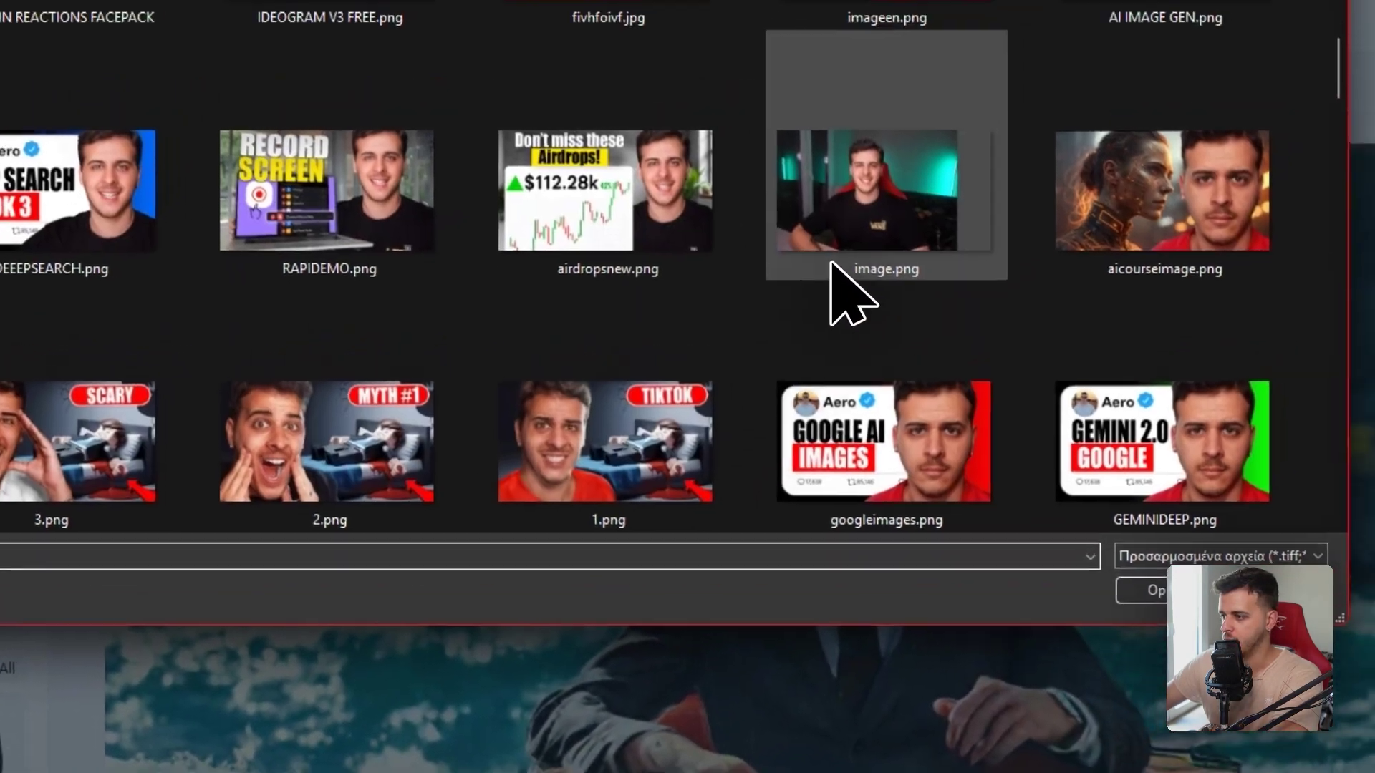
click(1369, 540)
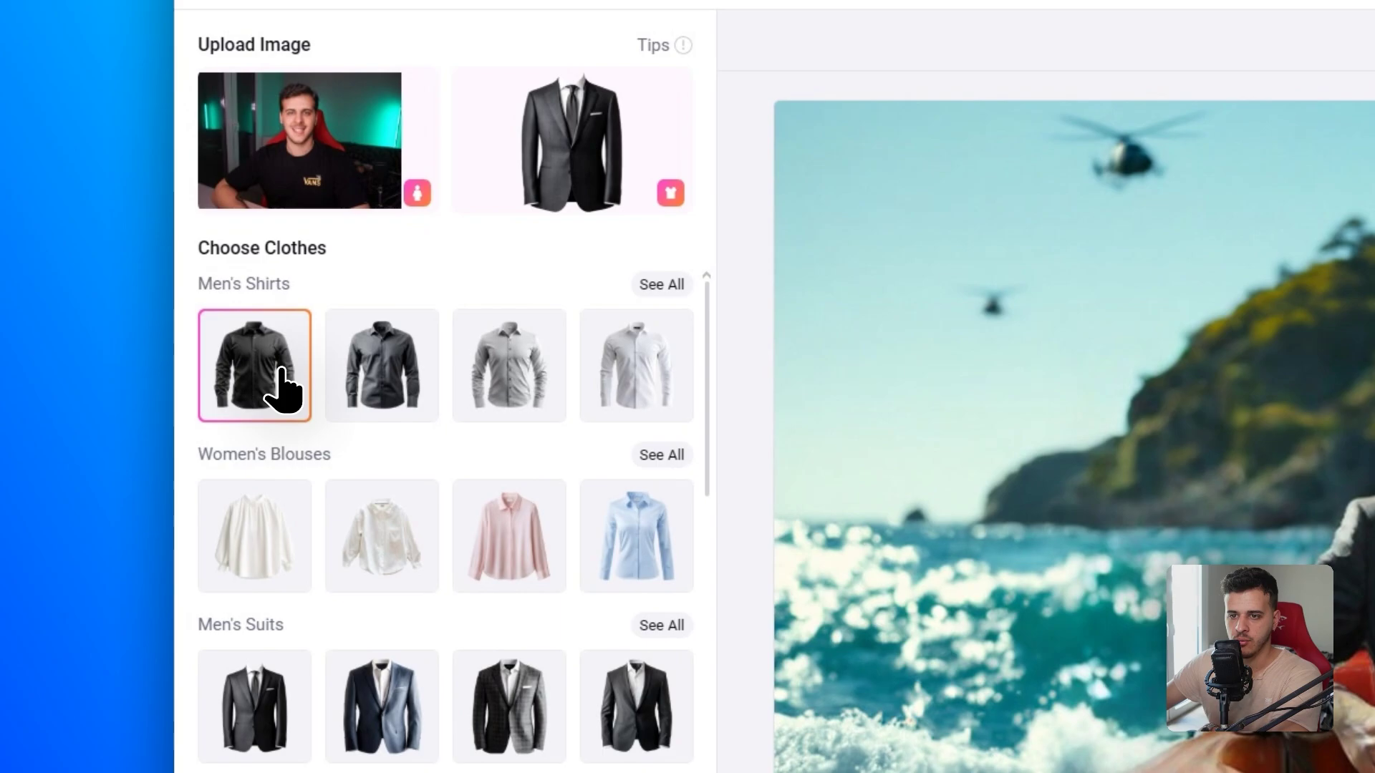
click(283, 390)
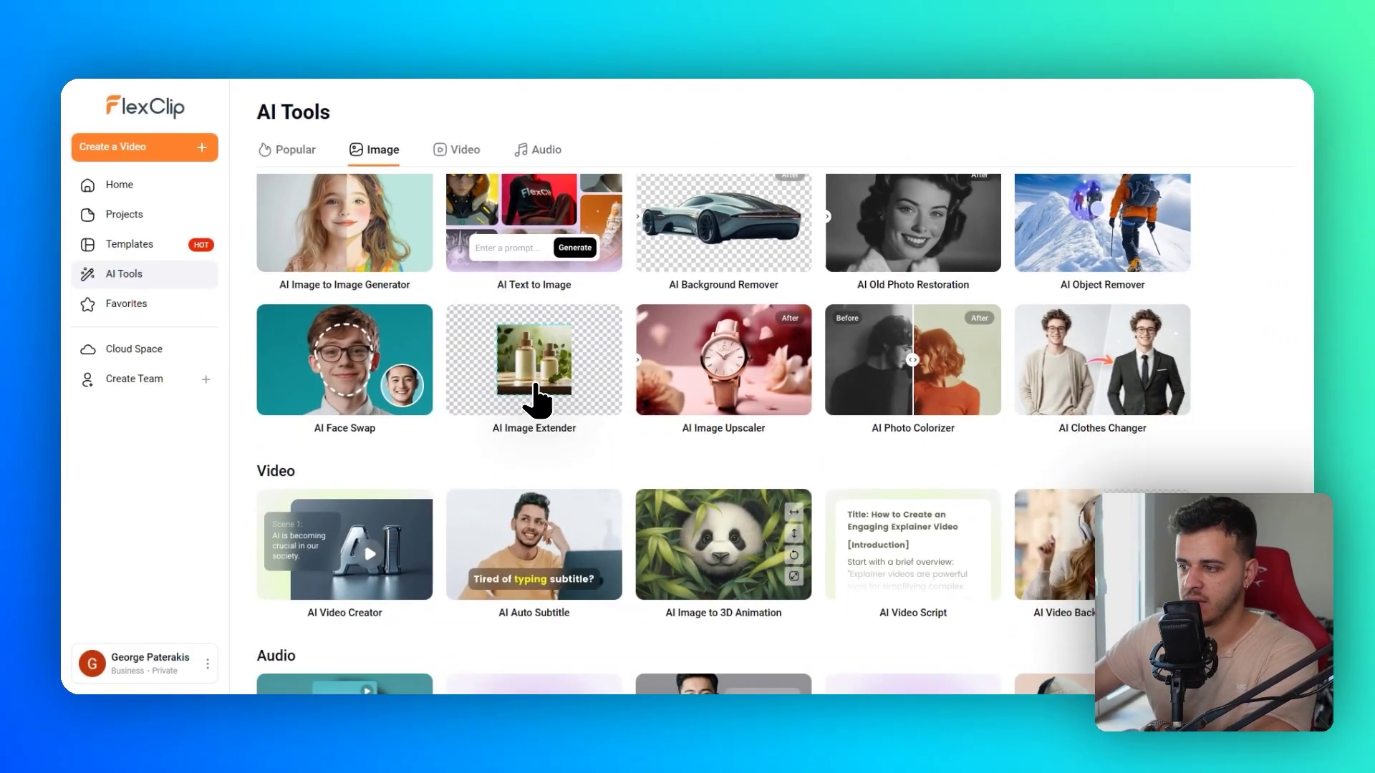
Step: Scroll through the video and audio tools on the AI Tools page and open AI Image to 3D Animation
scroll(543, 386, down, 1)
scroll(582, 392, down, 3)
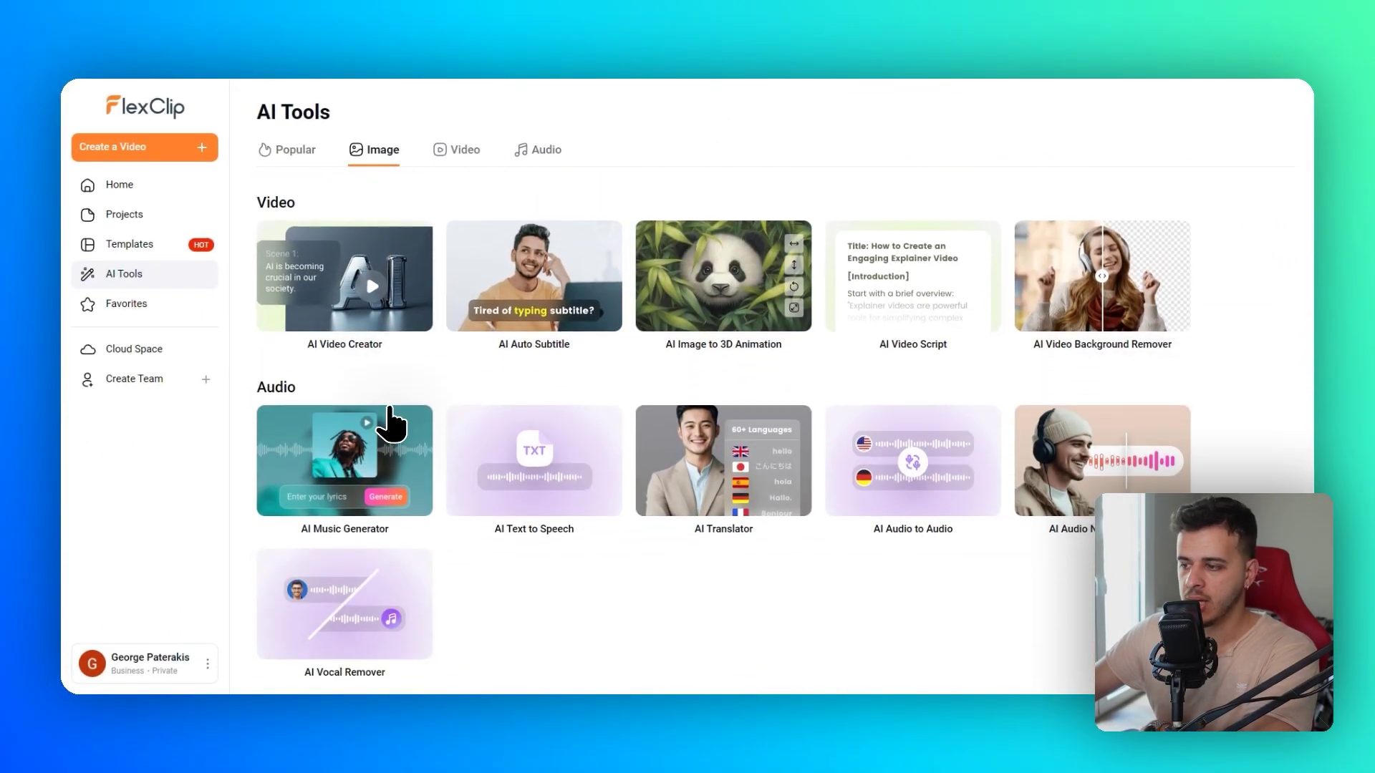
scroll(501, 455, up, 1)
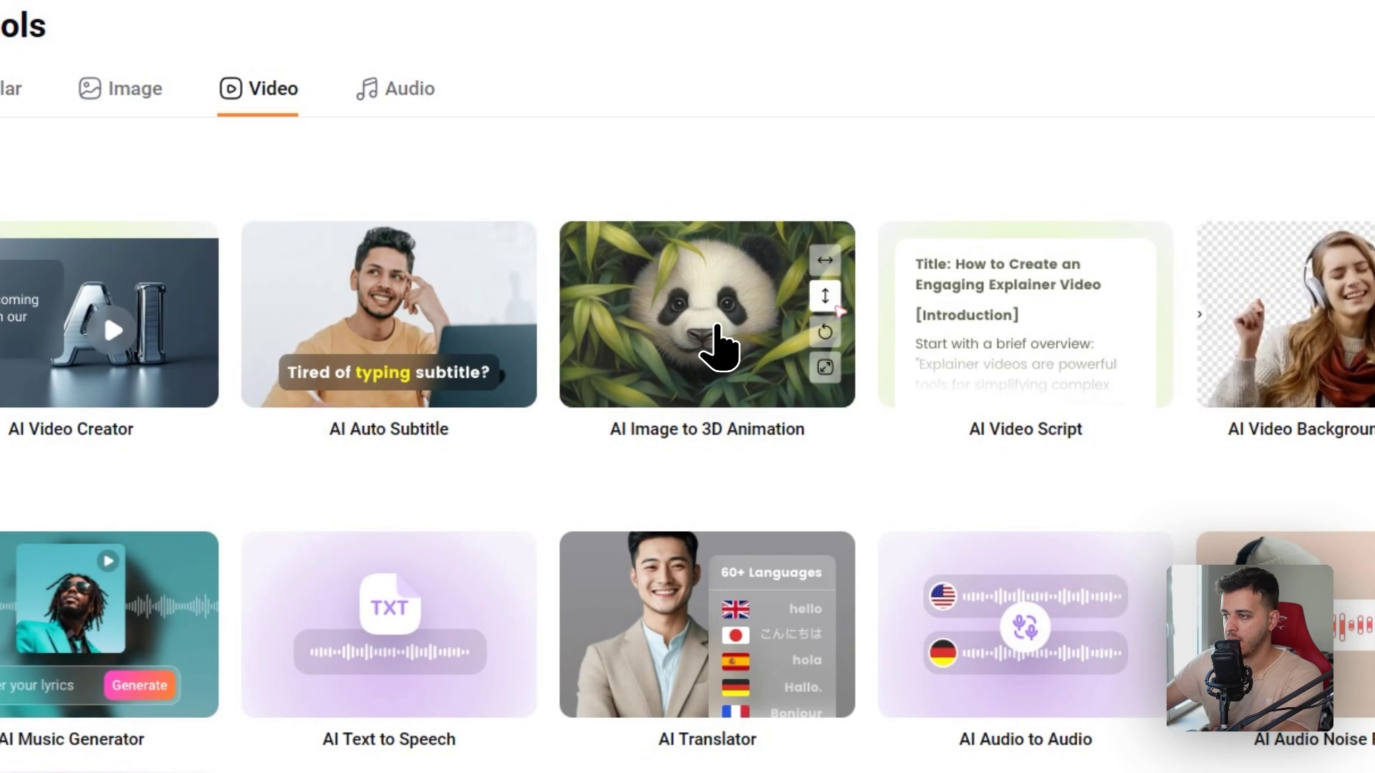
click(777, 308)
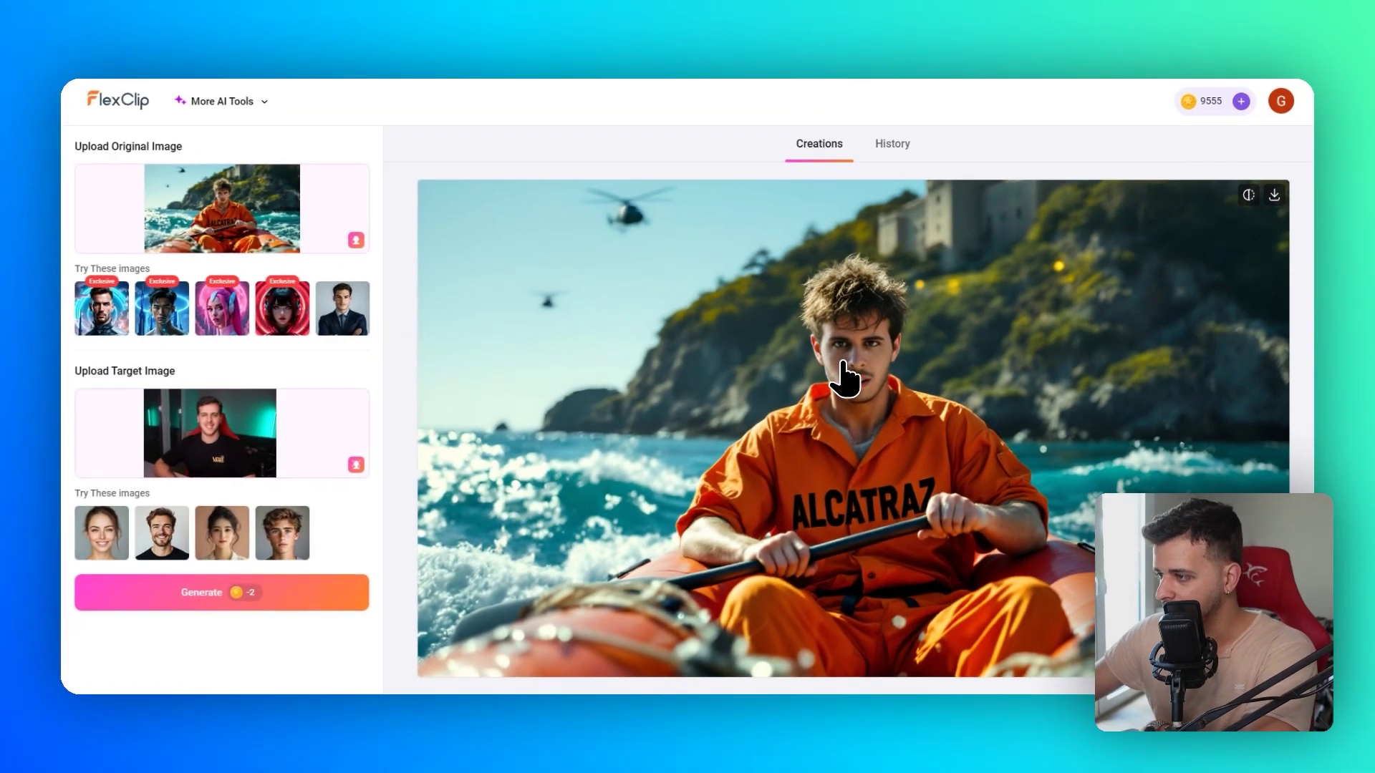
Step: Load another DSC desk photo as the target face and rerun the face swap
mouse_move(165, 462)
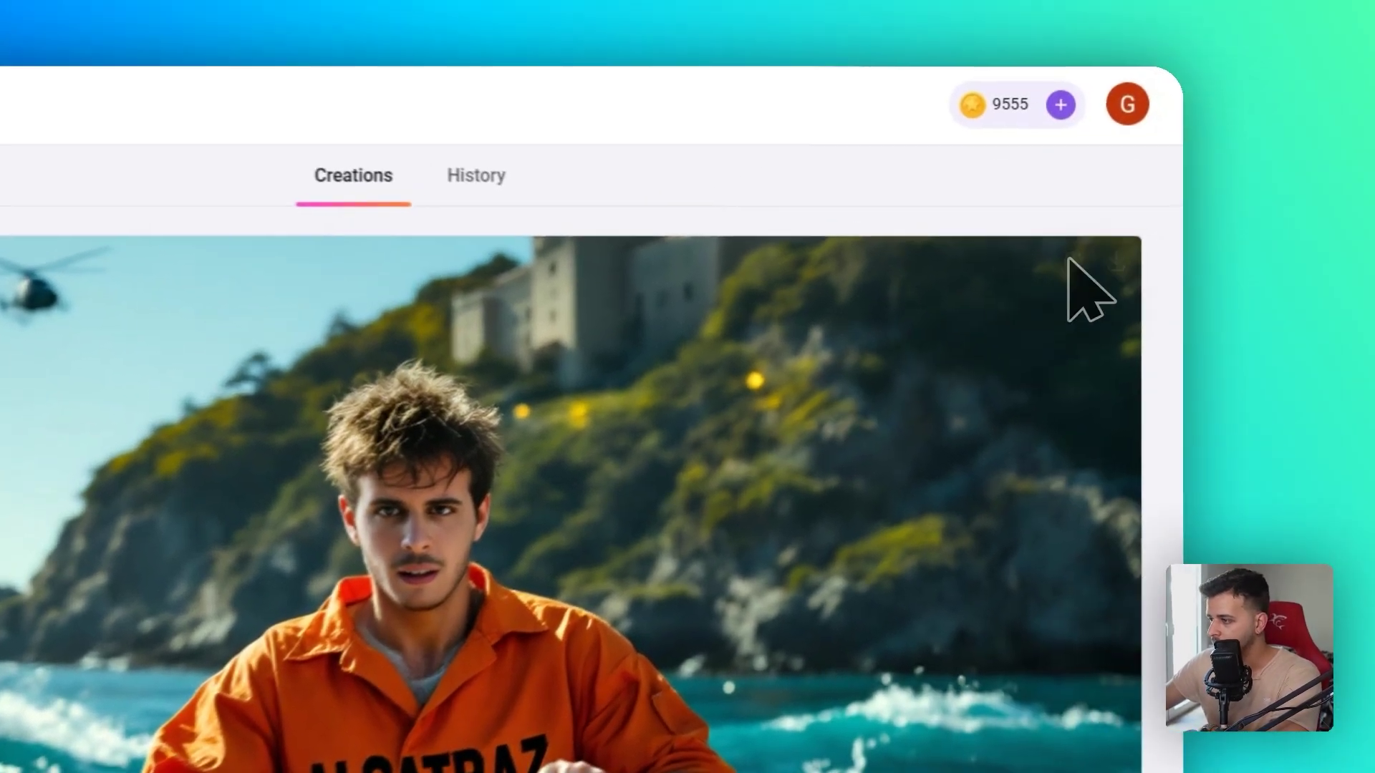
mouse_move(1246, 195)
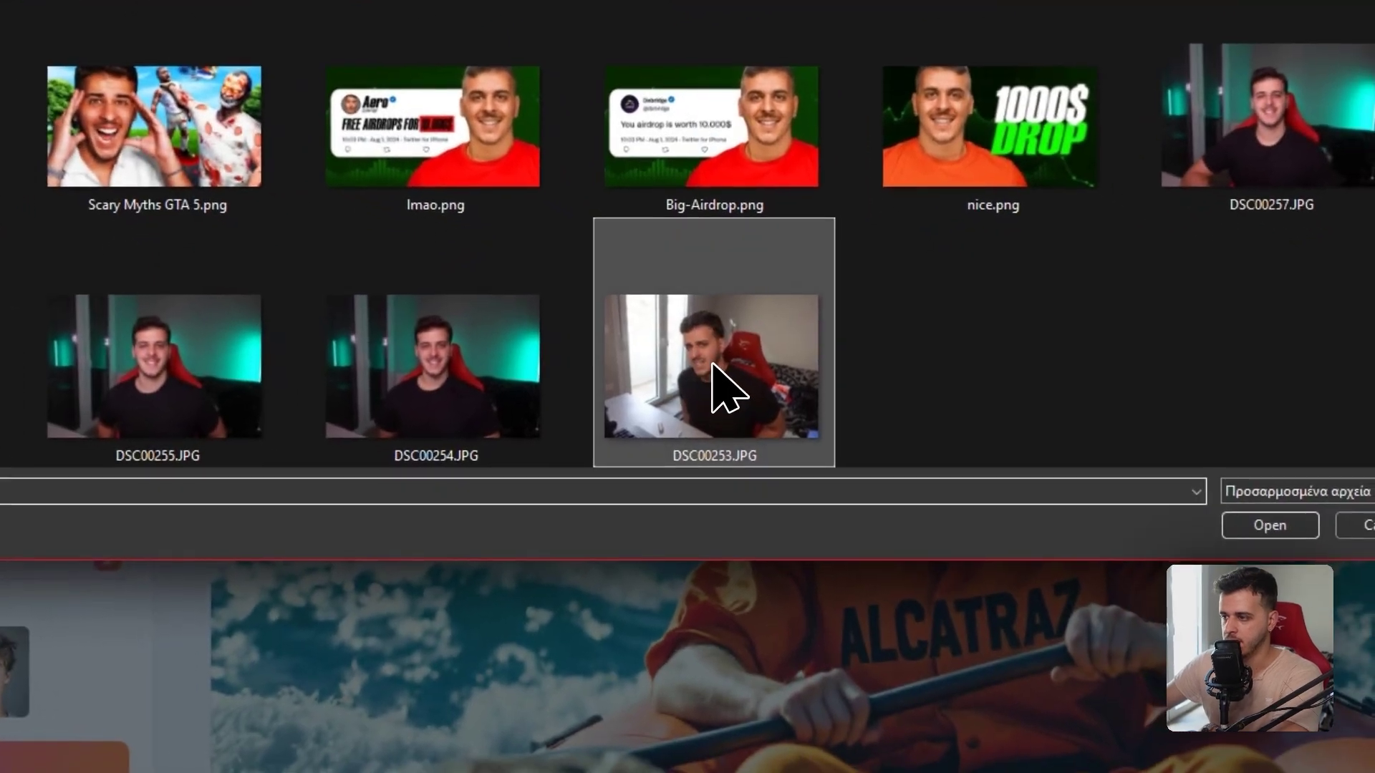
click(438, 360)
click(1276, 518)
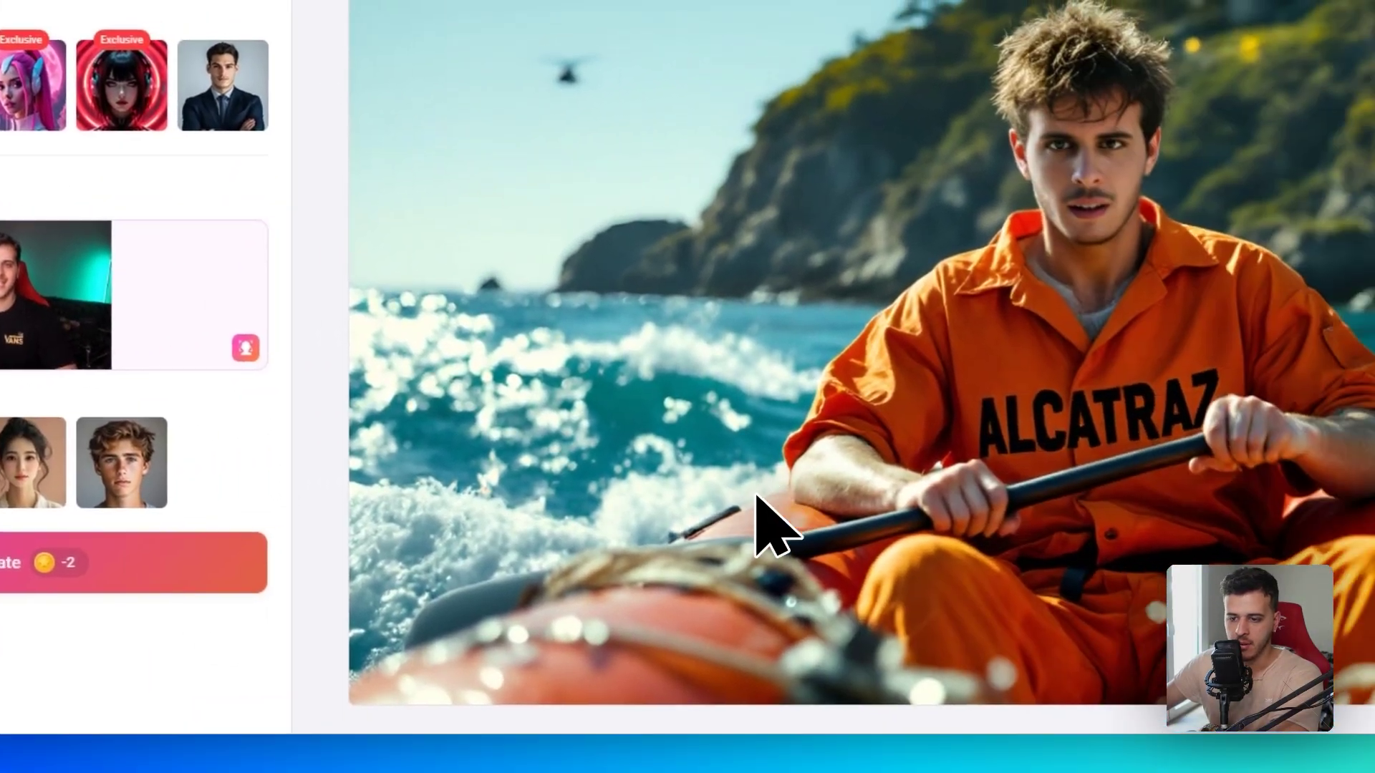
click(366, 539)
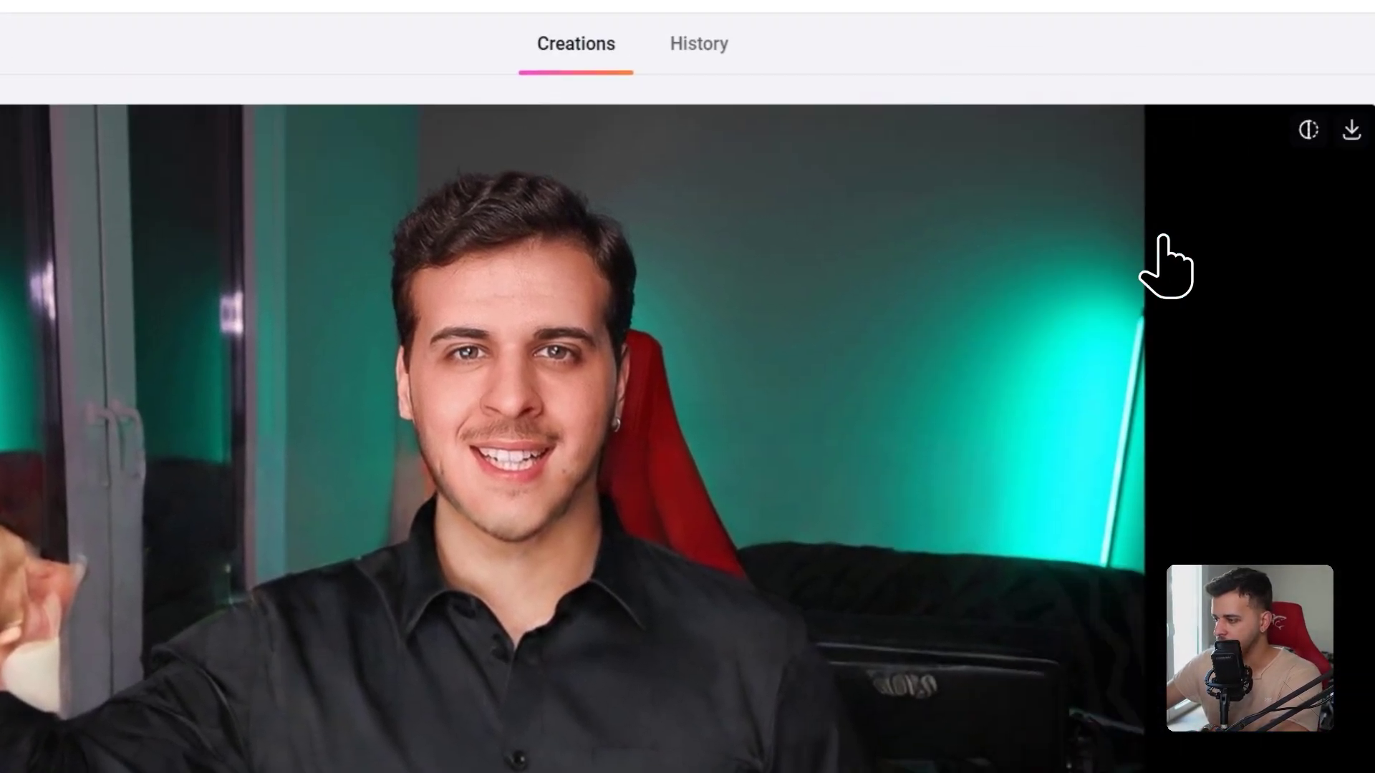
Step: Flip between the original black T-shirt and the collared-shirt result, ending on the collared shirt
click(1065, 259)
click(1066, 261)
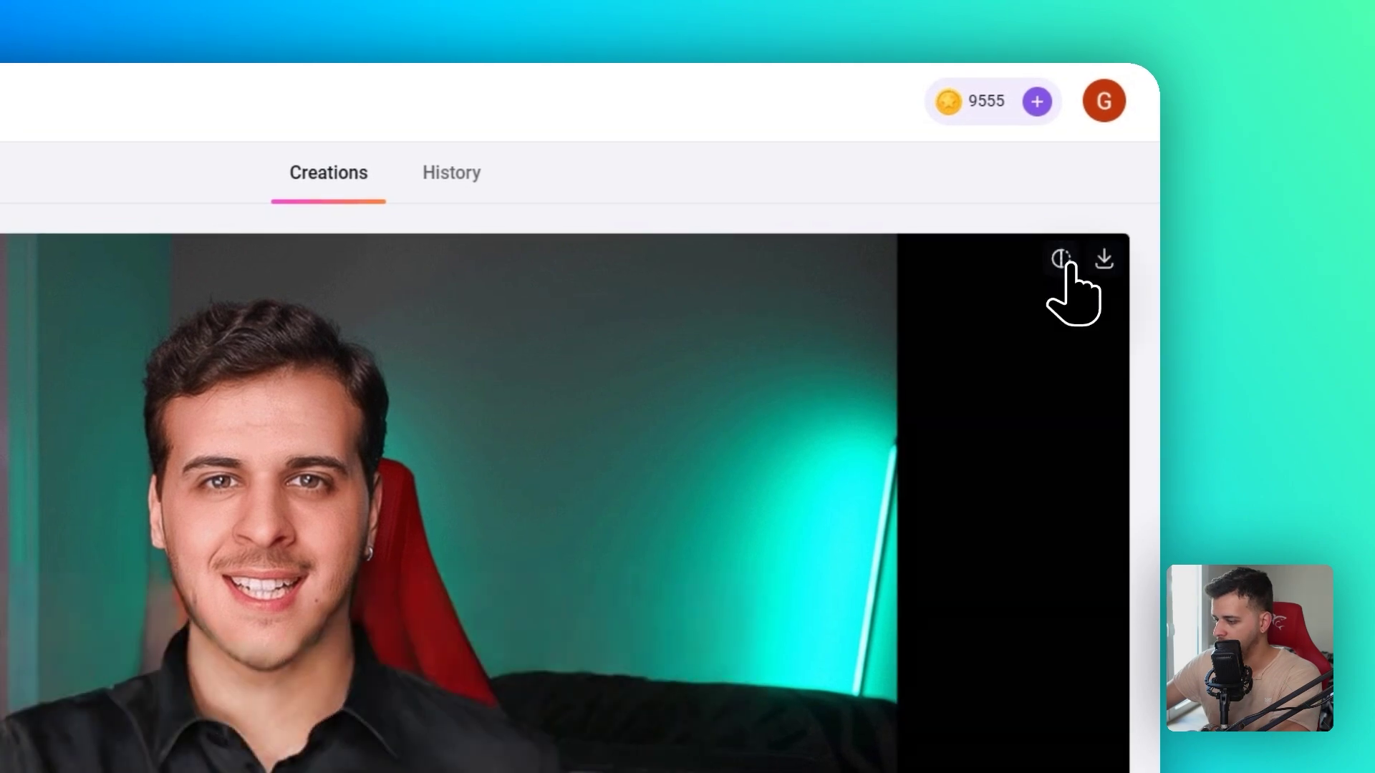
click(1065, 260)
click(1063, 259)
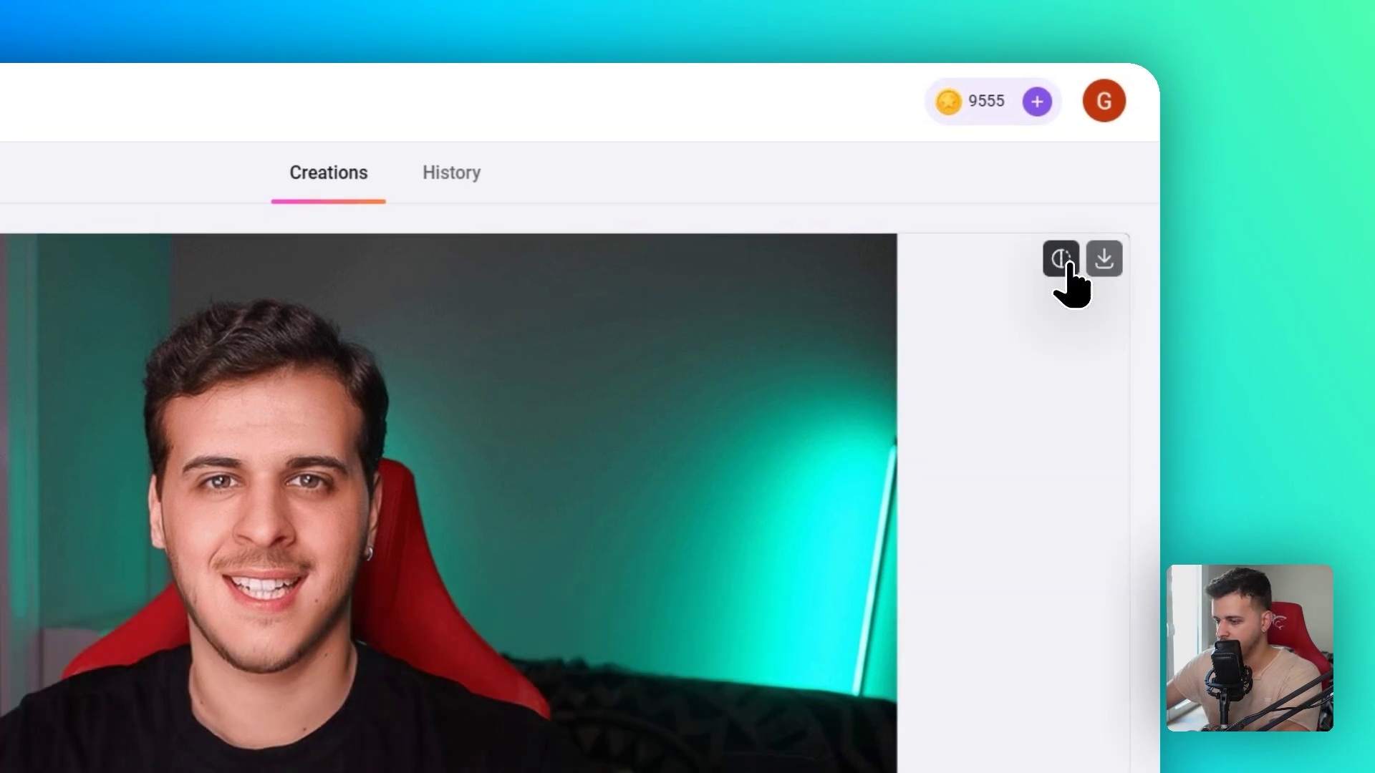
click(1063, 259)
click(1065, 261)
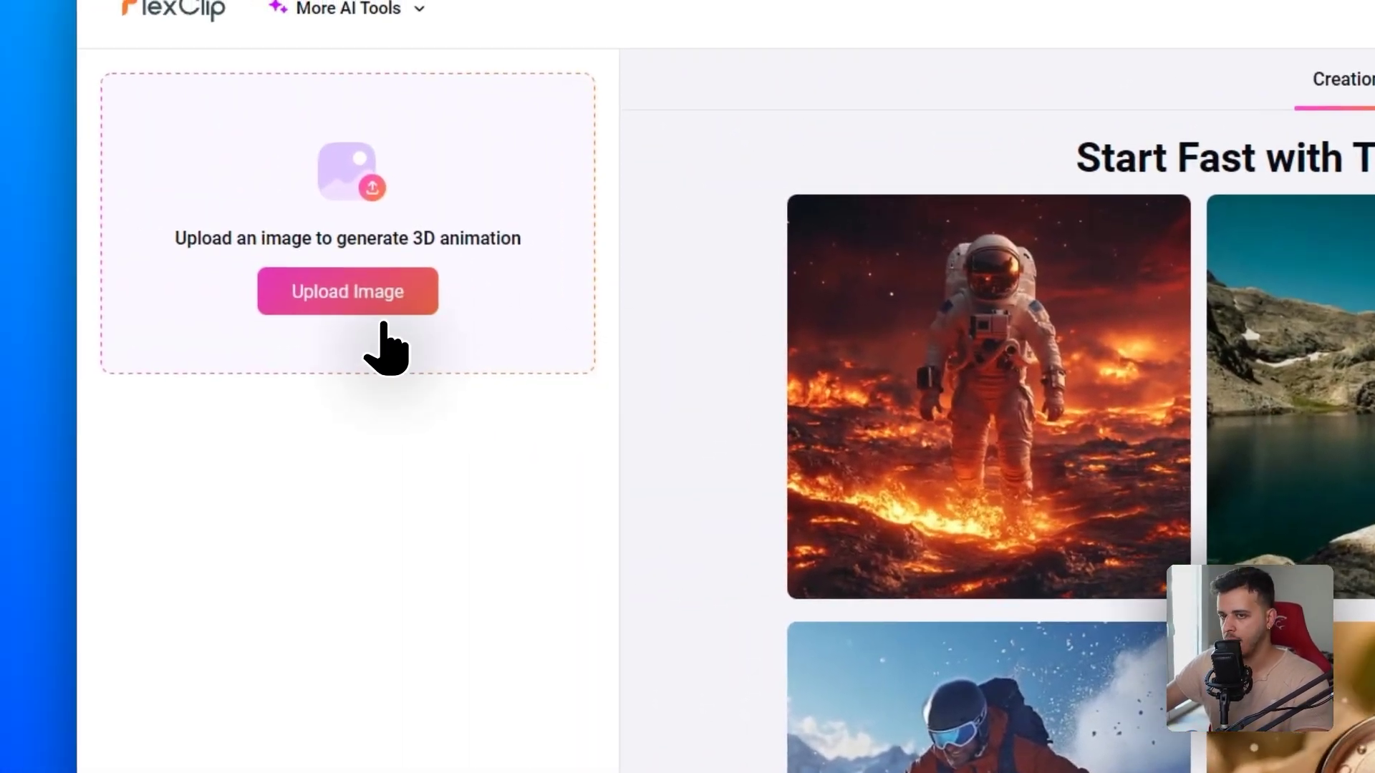
Step: Upload the FlexClip raft PNG from the Downloads folder for 3D animation
click(222, 270)
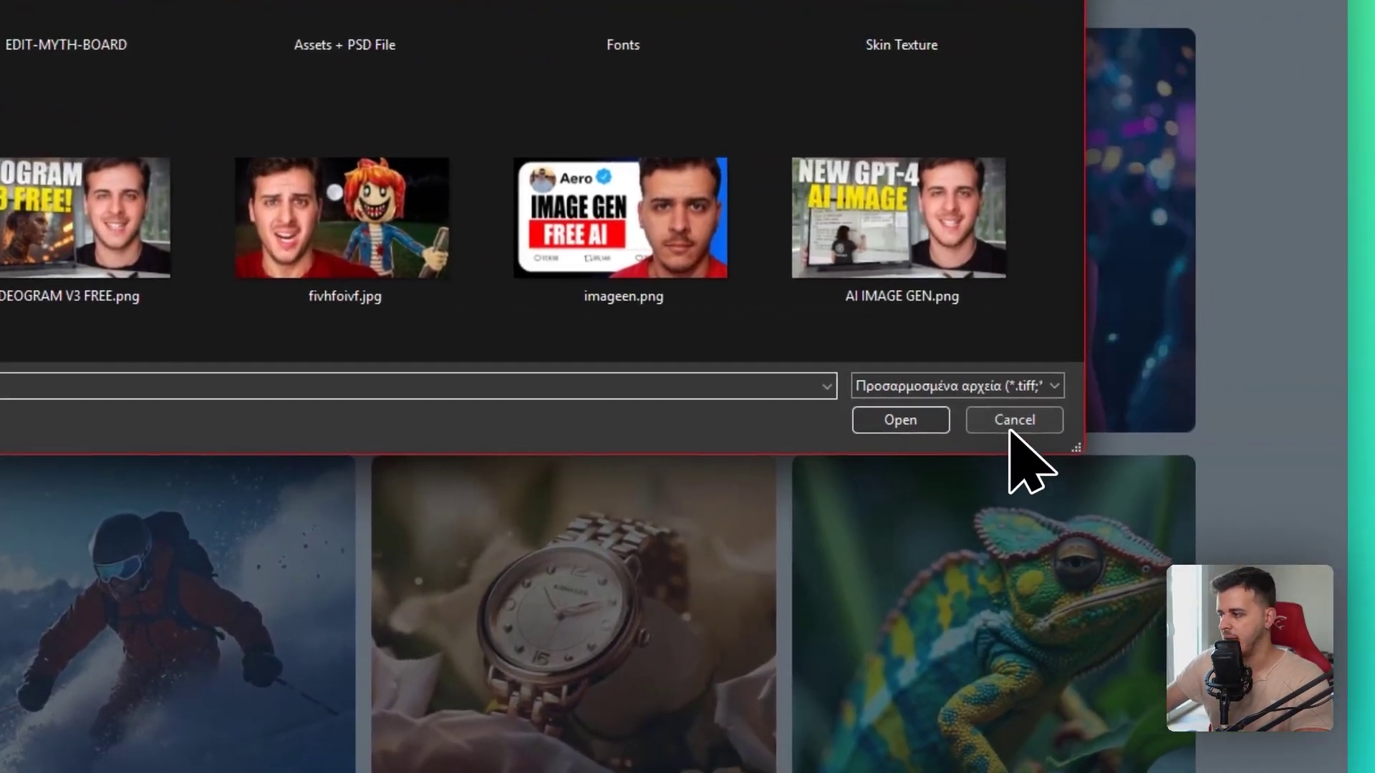
click(1011, 426)
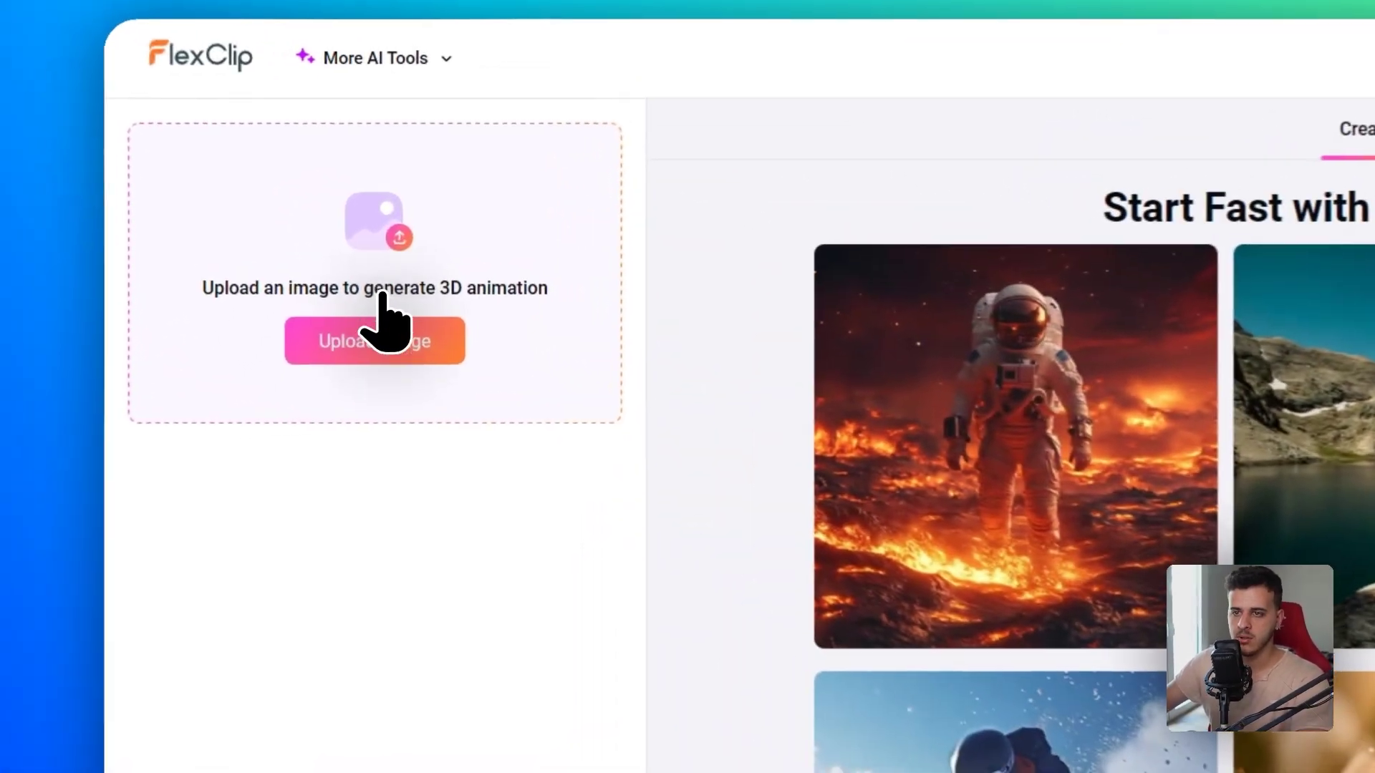
click(383, 322)
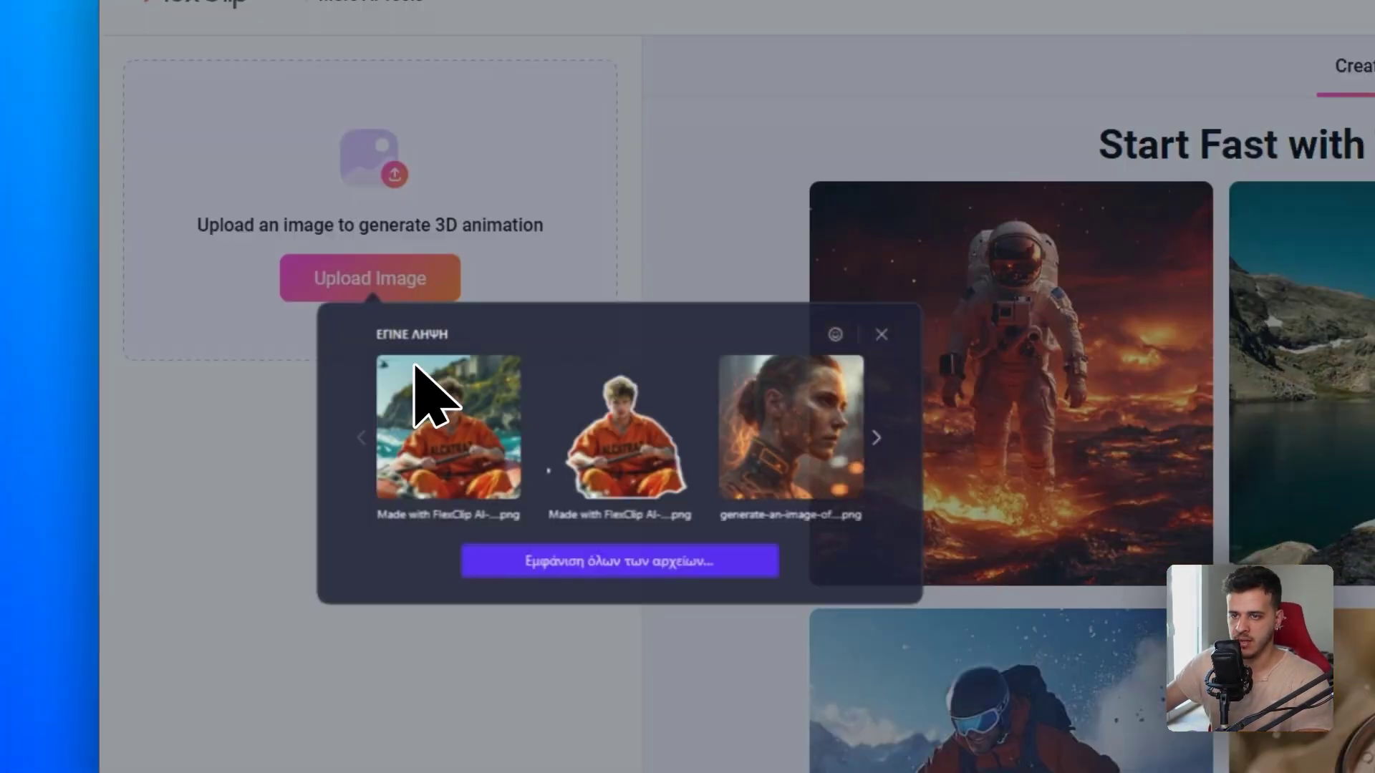
click(484, 455)
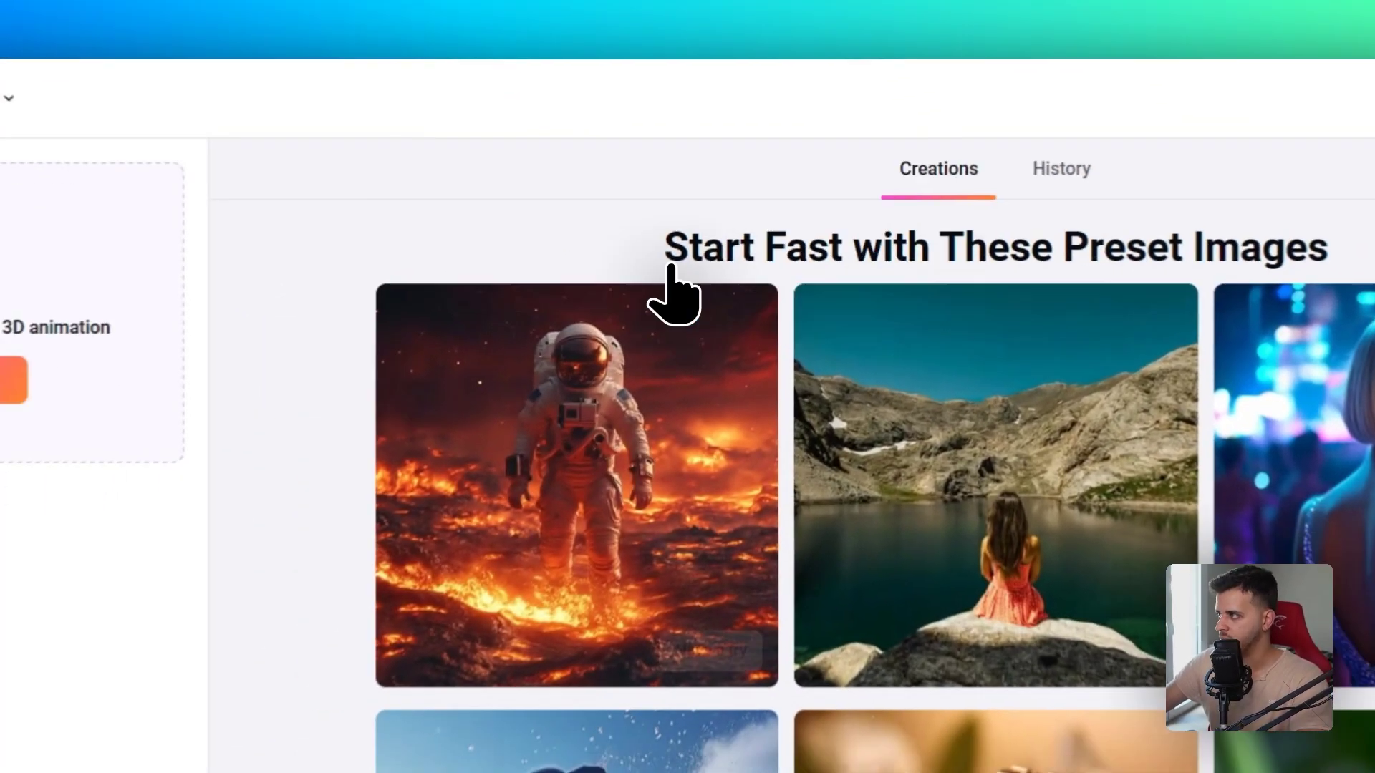
click(221, 270)
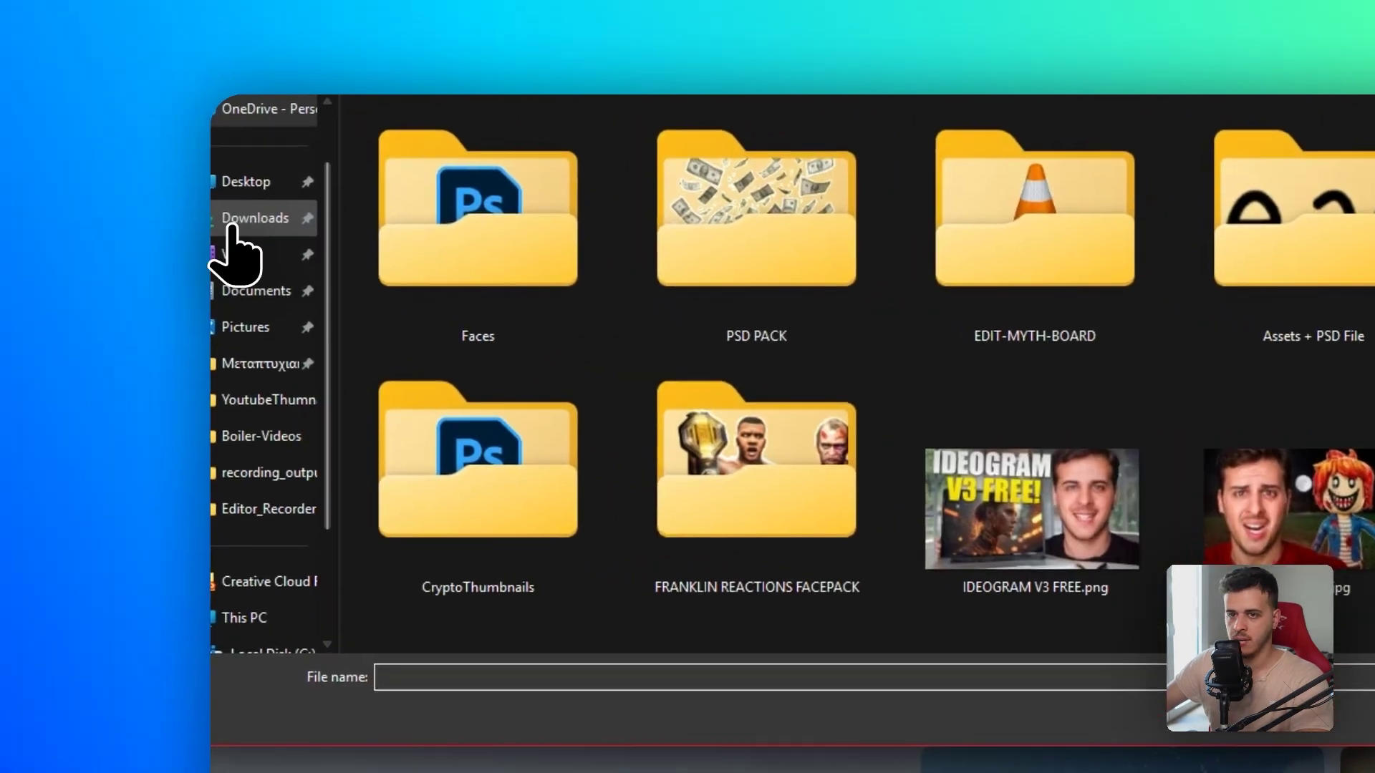
click(236, 218)
click(451, 269)
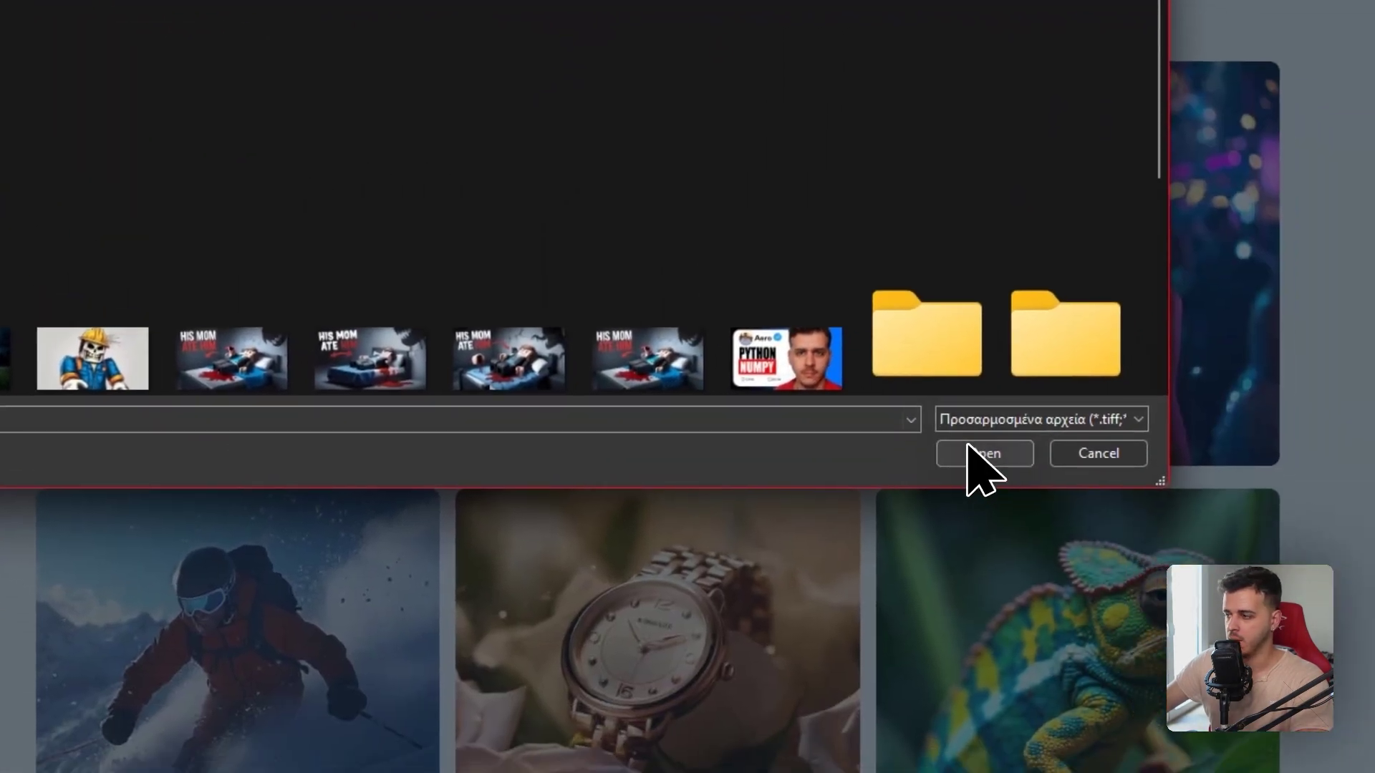
click(971, 456)
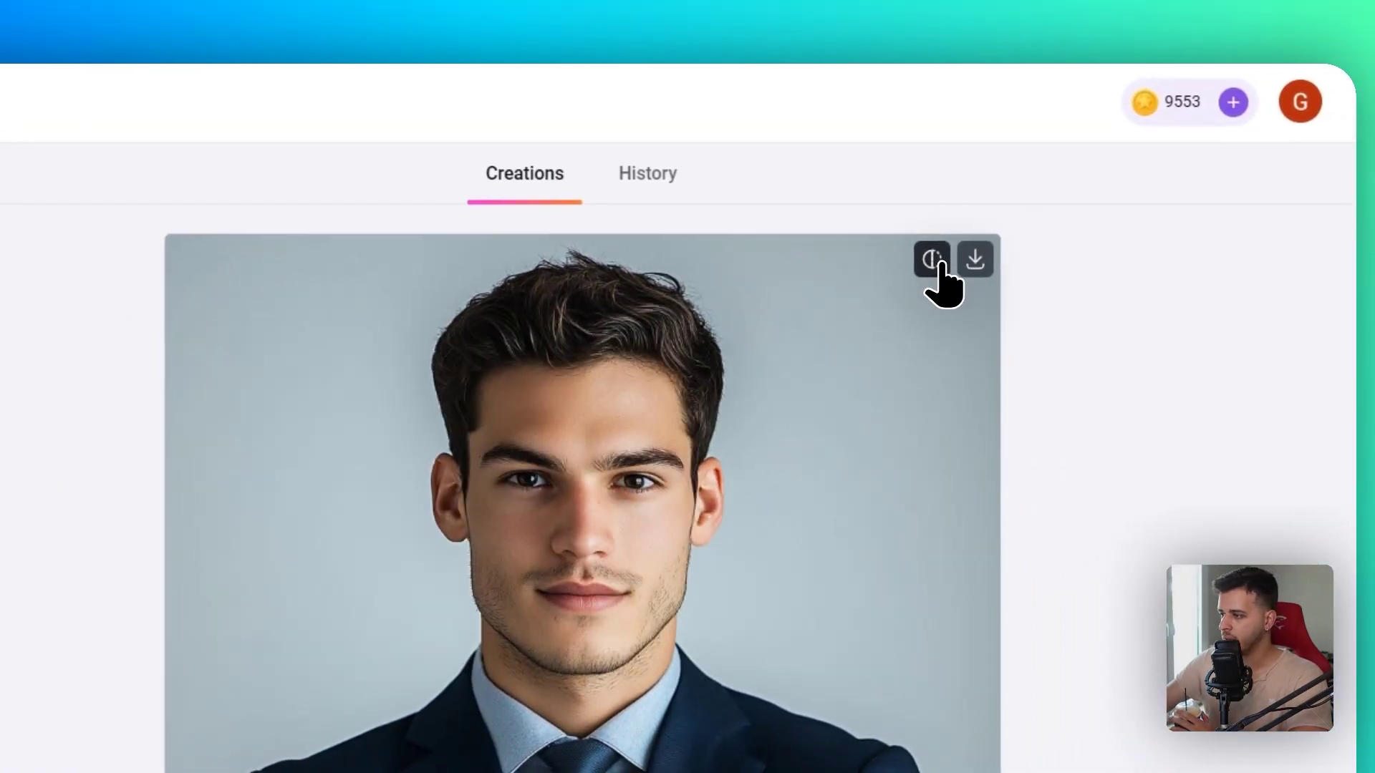
Step: Compare the swapped portrait with the original, checking and dismissing the download options
click(933, 259)
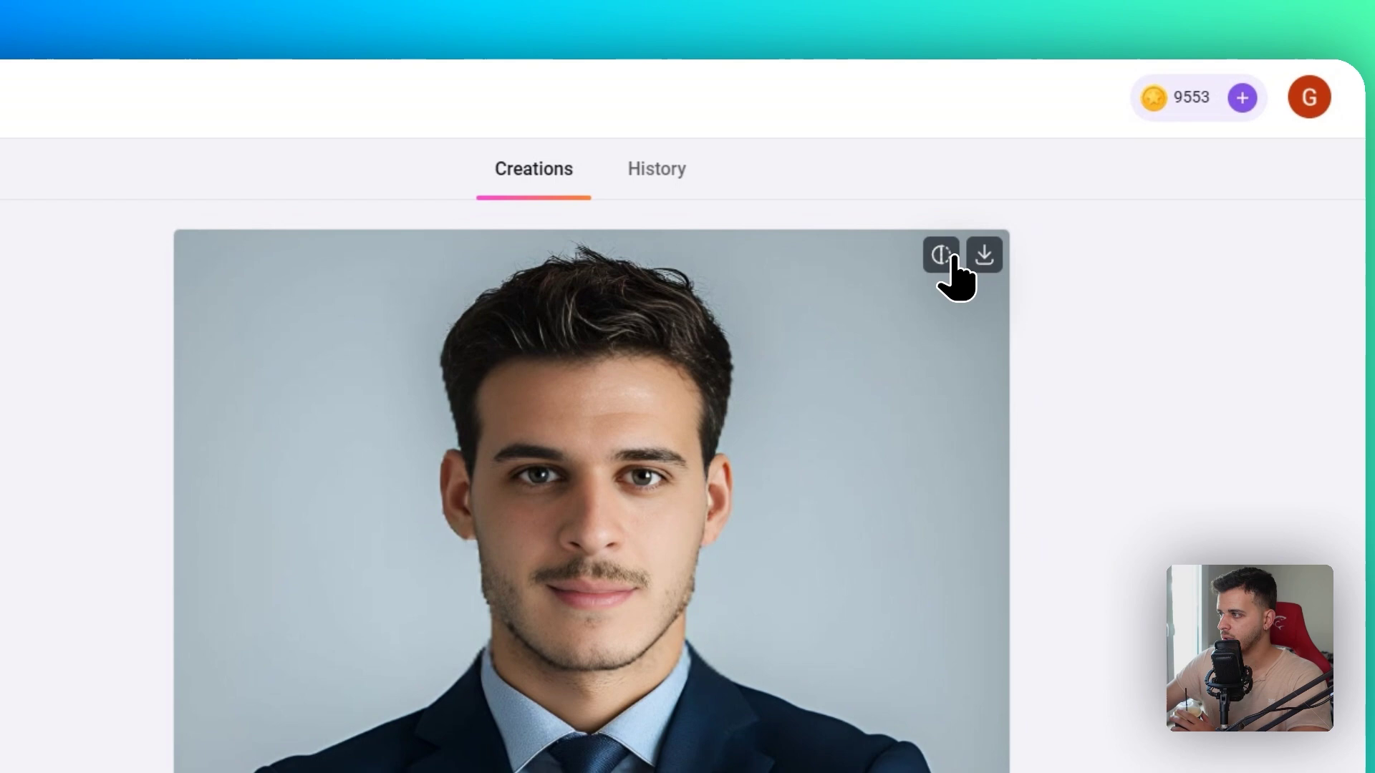
click(1088, 194)
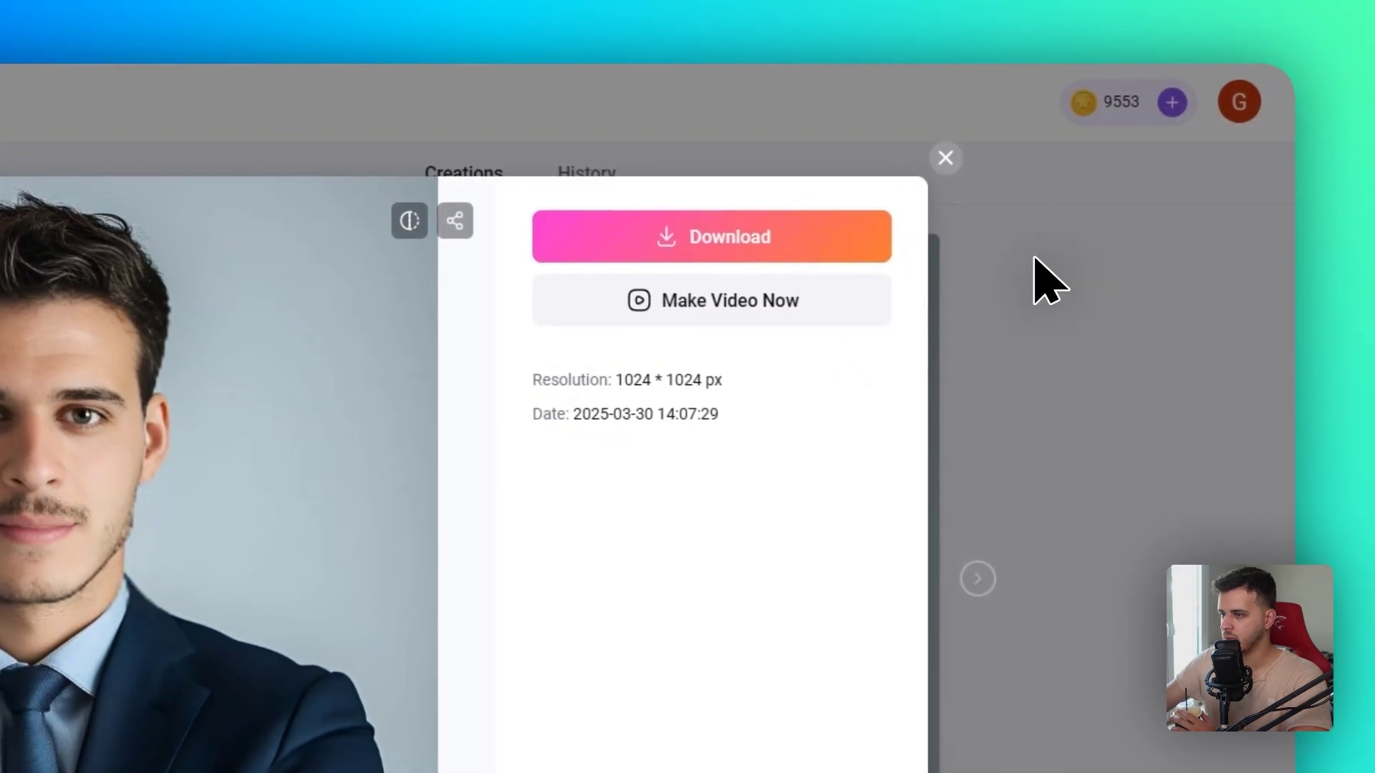
click(1018, 230)
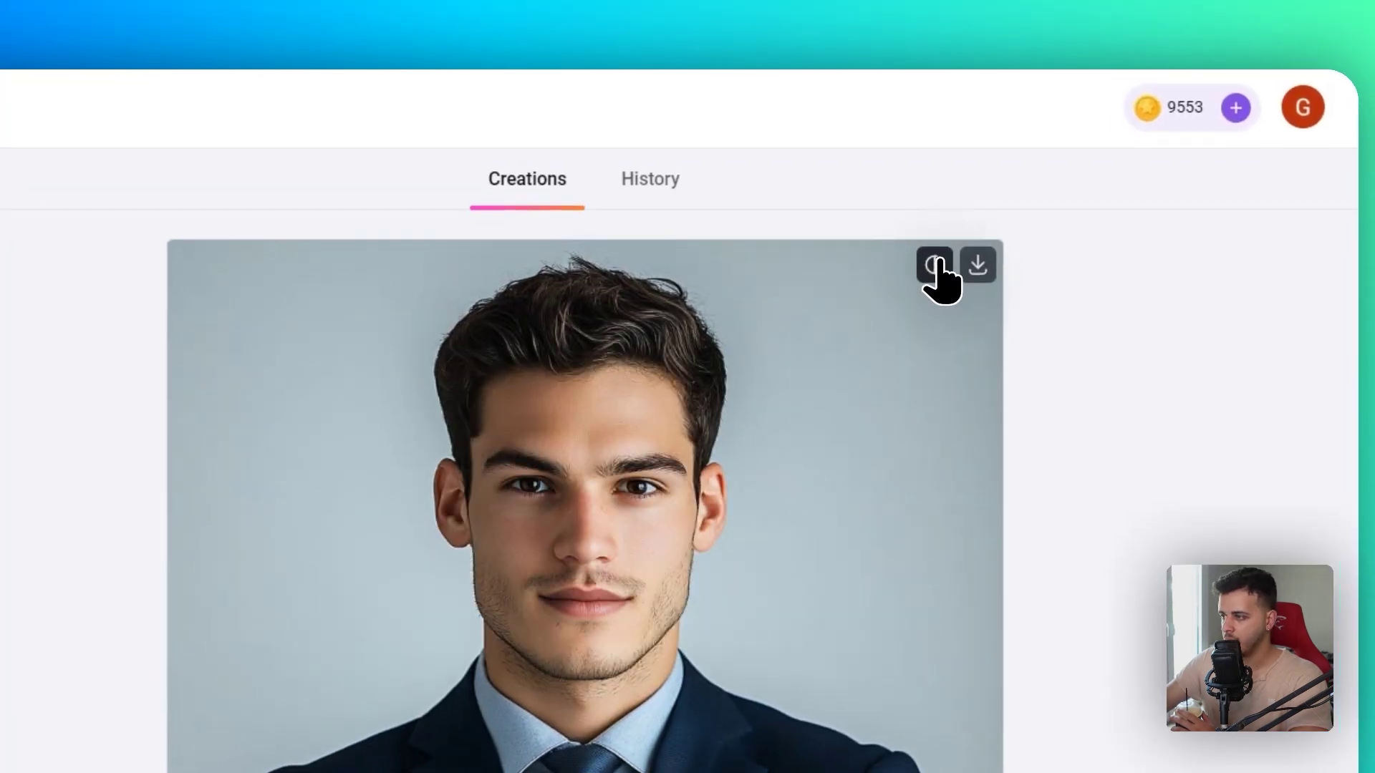
click(934, 265)
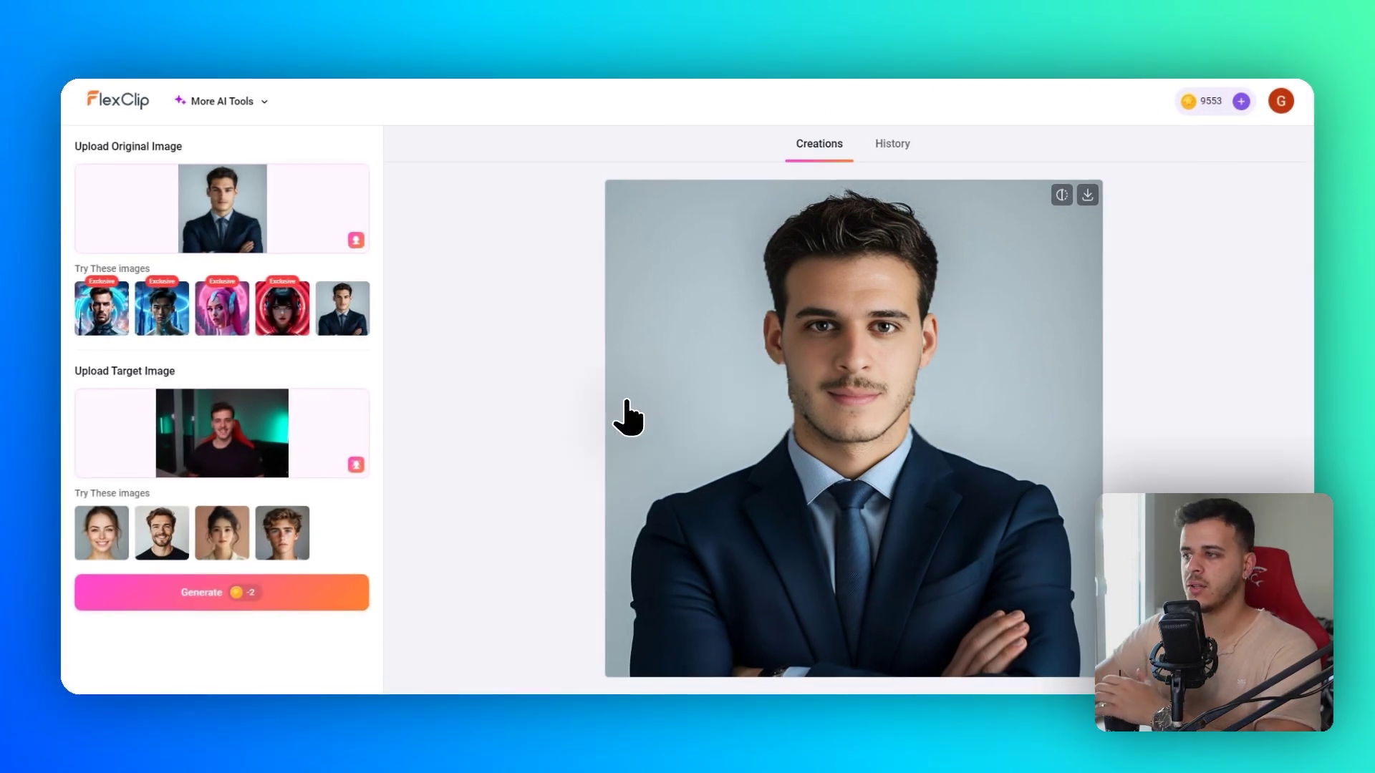
Step: Page through the Try These sample images and pick the boxer as the original image
mouse_move(237, 451)
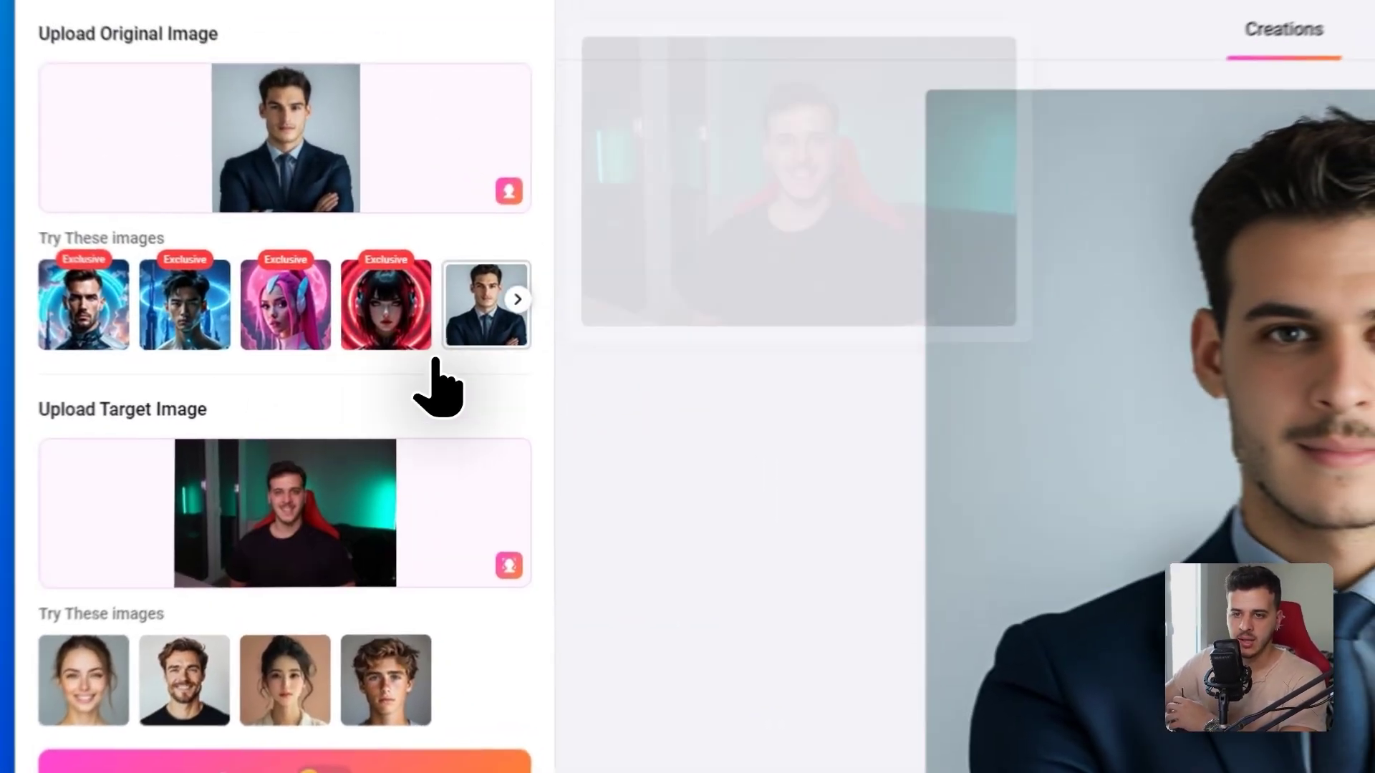
click(363, 313)
click(448, 329)
mouse_move(206, 601)
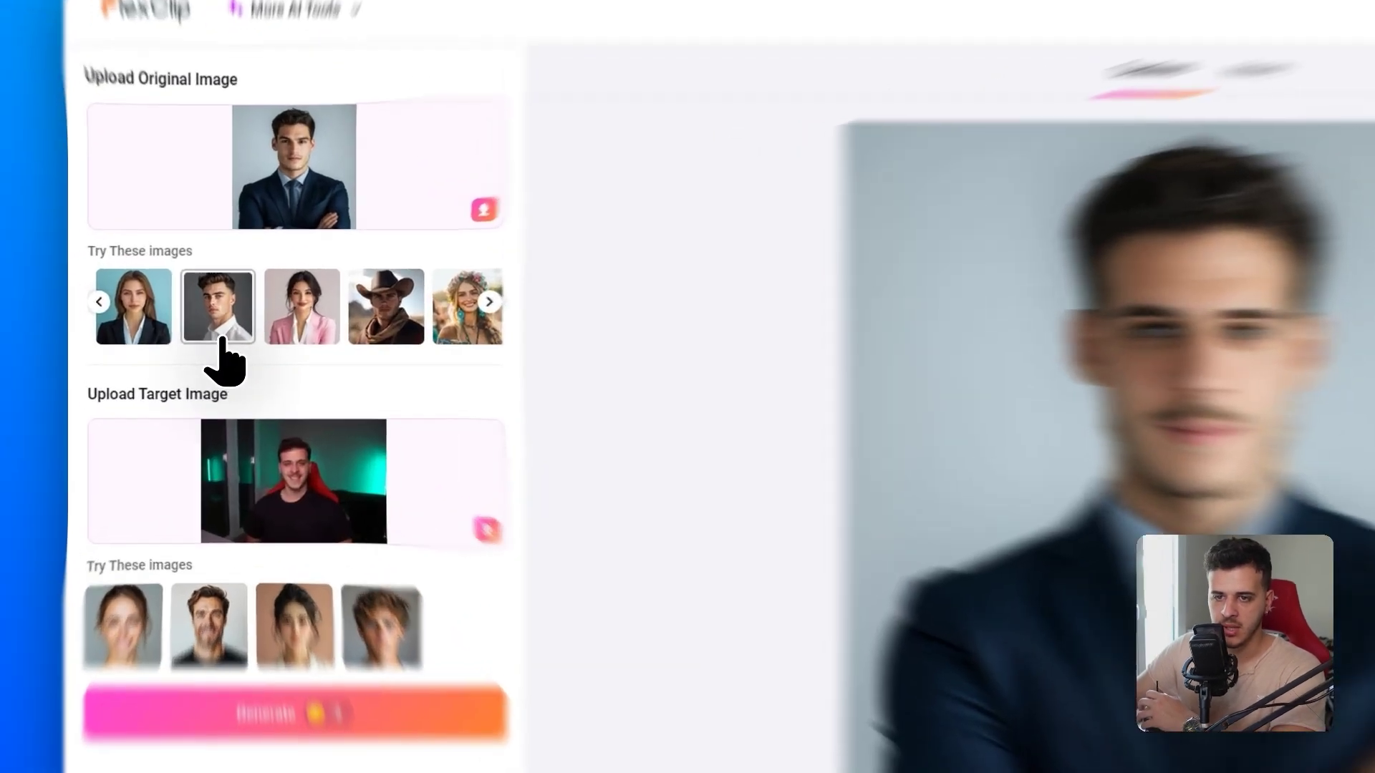
click(361, 305)
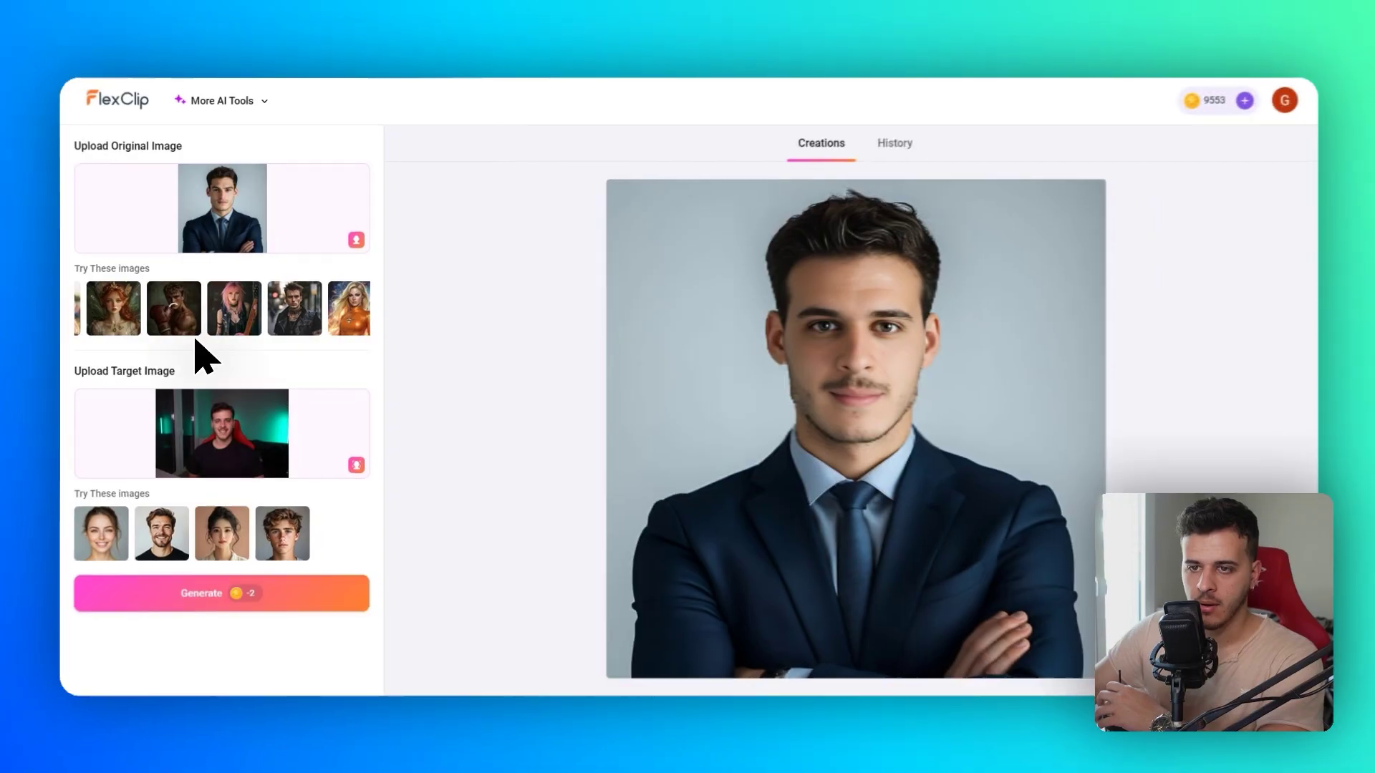
click(161, 342)
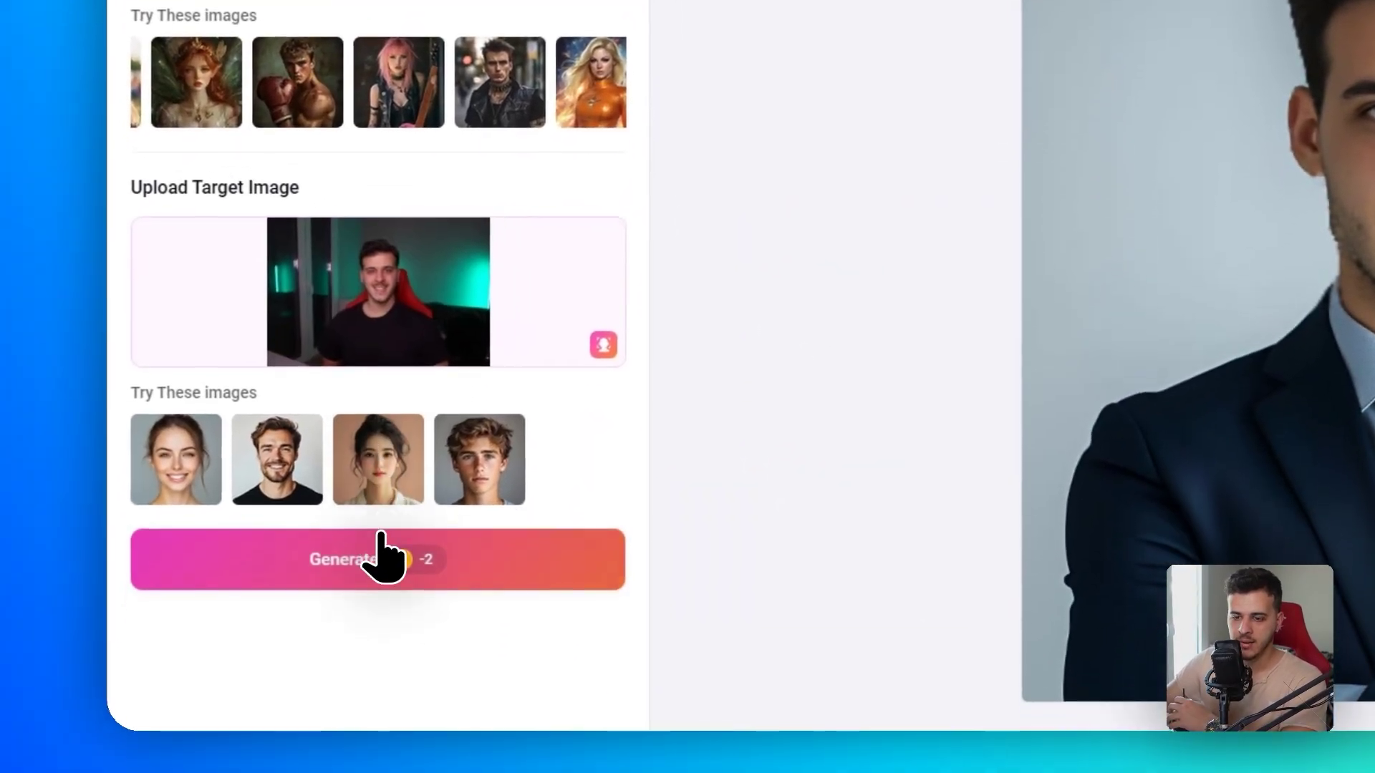
Step: Start the boxer face swap, then set the raft animation to intensity 70 and duration 4.5 seconds
click(383, 559)
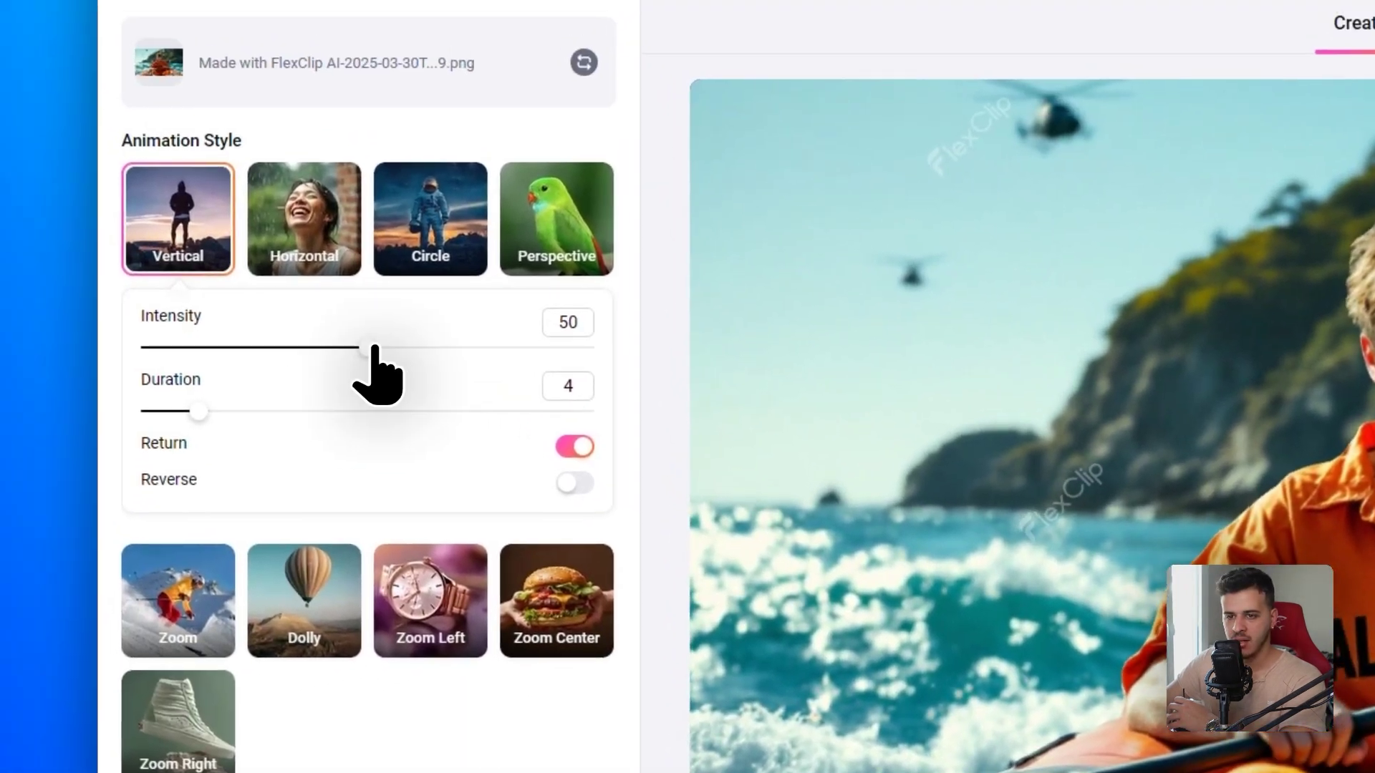
drag(0, 246, 164, 241)
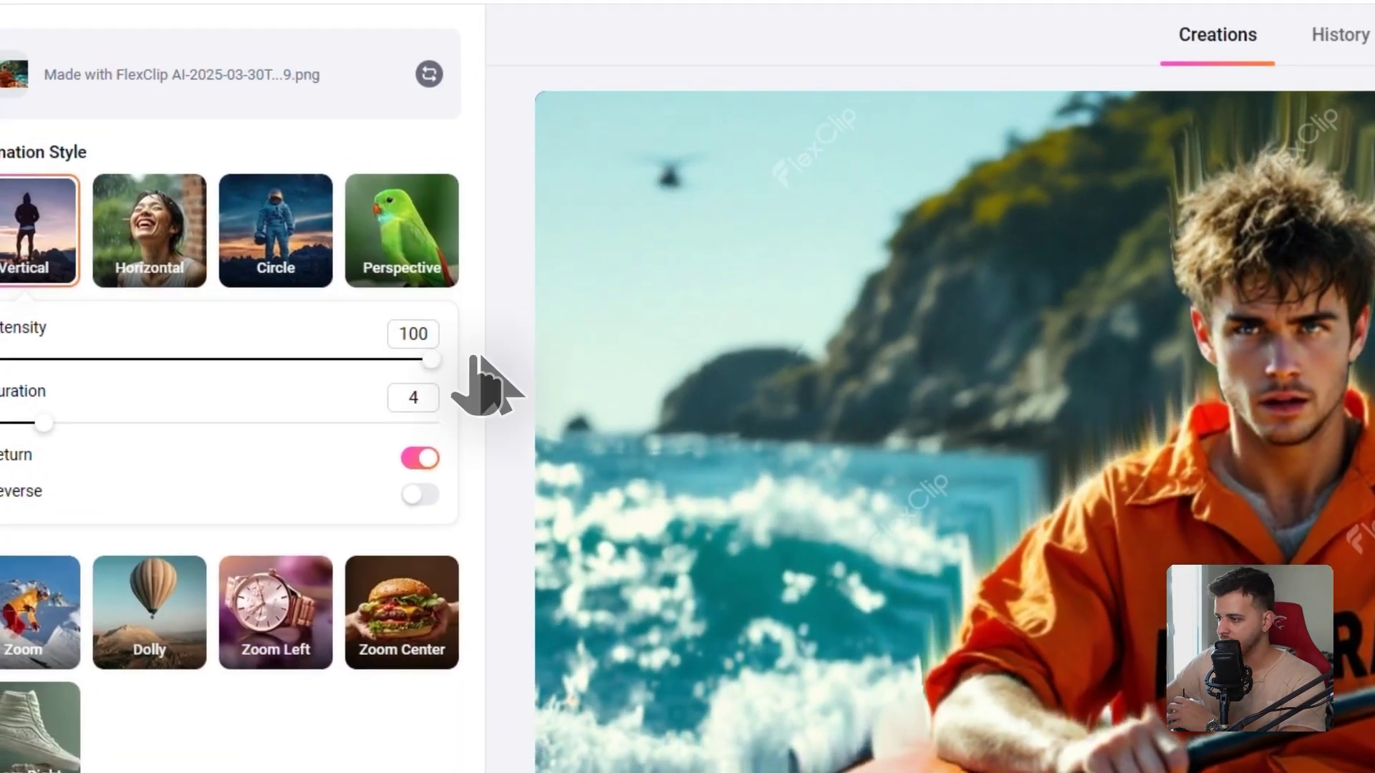
drag(475, 358, 113, 360)
mouse_move(43, 422)
mouse_down()
mouse_move(149, 420)
mouse_move(46, 423)
mouse_up()
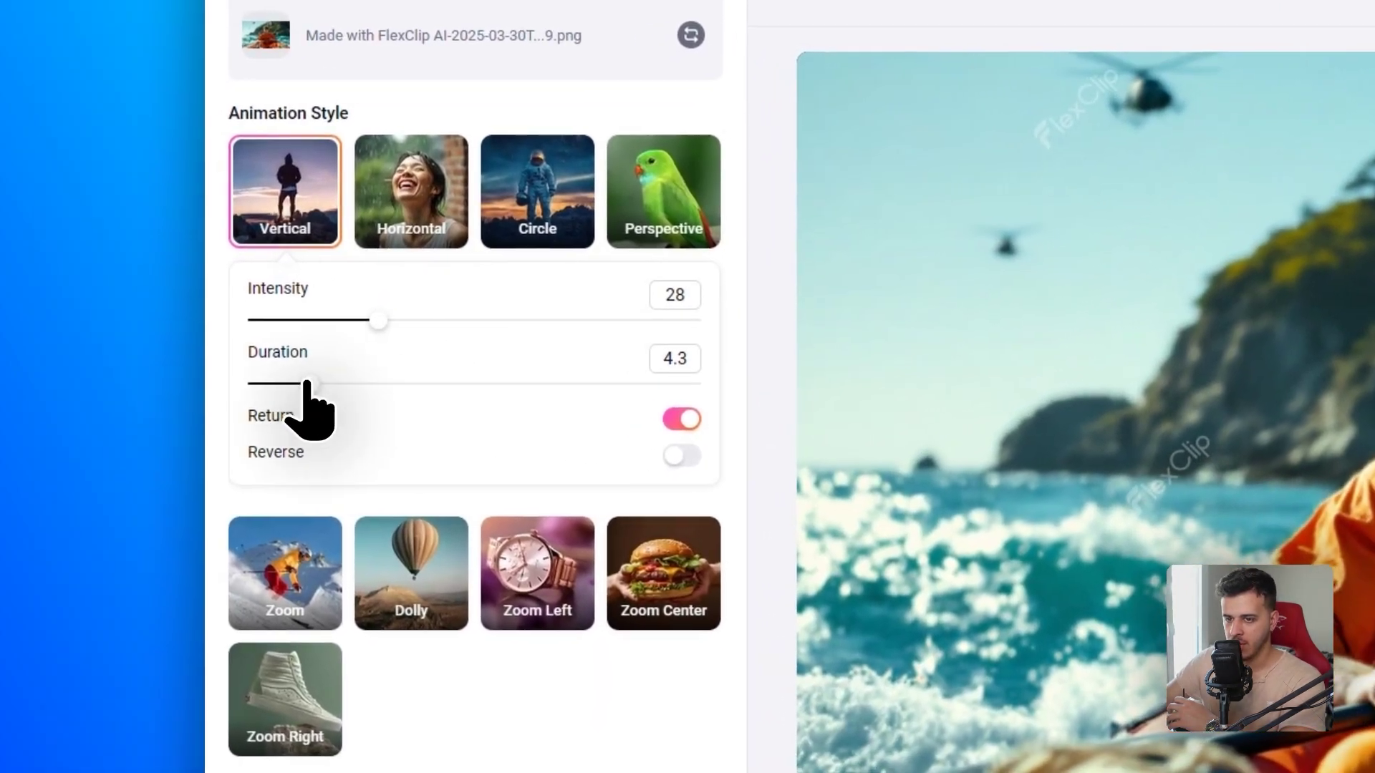
drag(306, 384, 315, 384)
drag(378, 320, 562, 320)
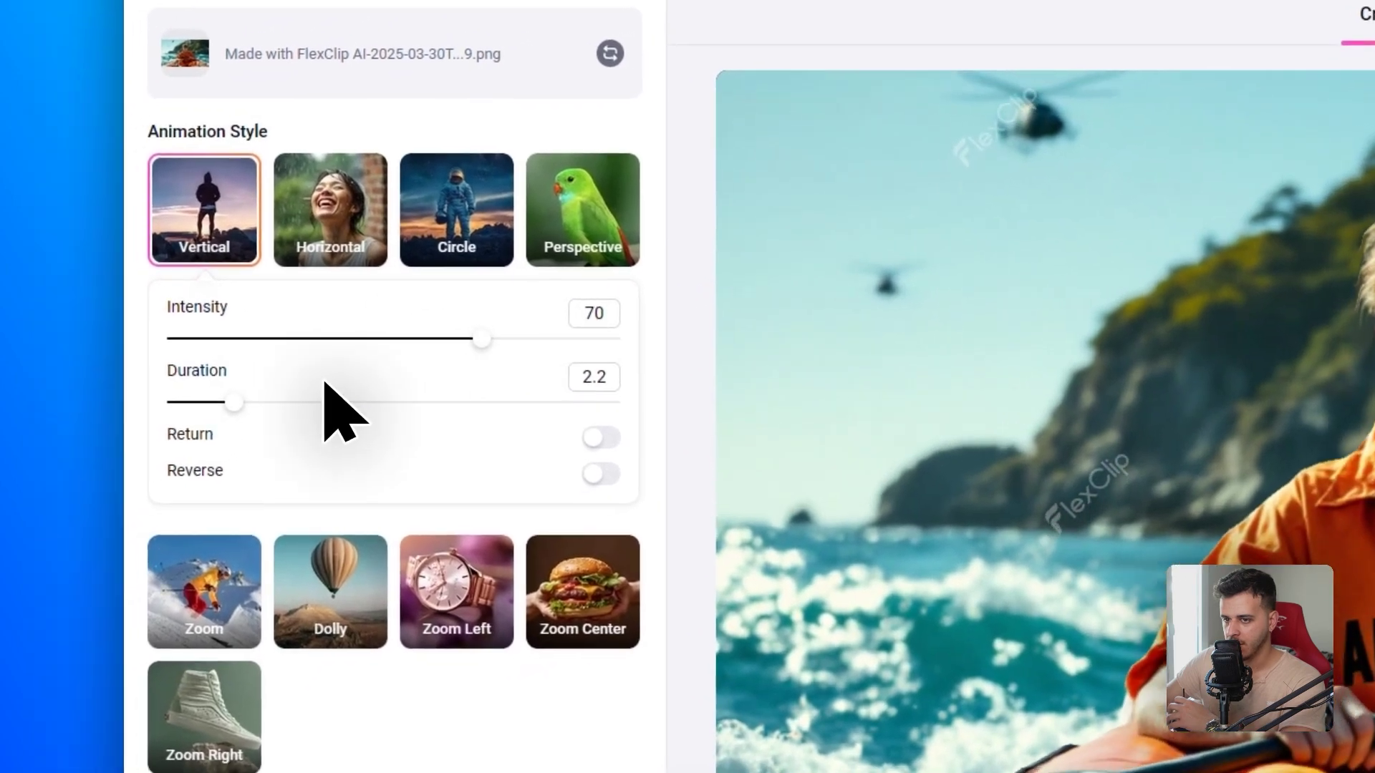
drag(326, 387, 356, 397)
Step: Try the Circle and Perspective styles, then choose Zoom at intensity 60
click(514, 208)
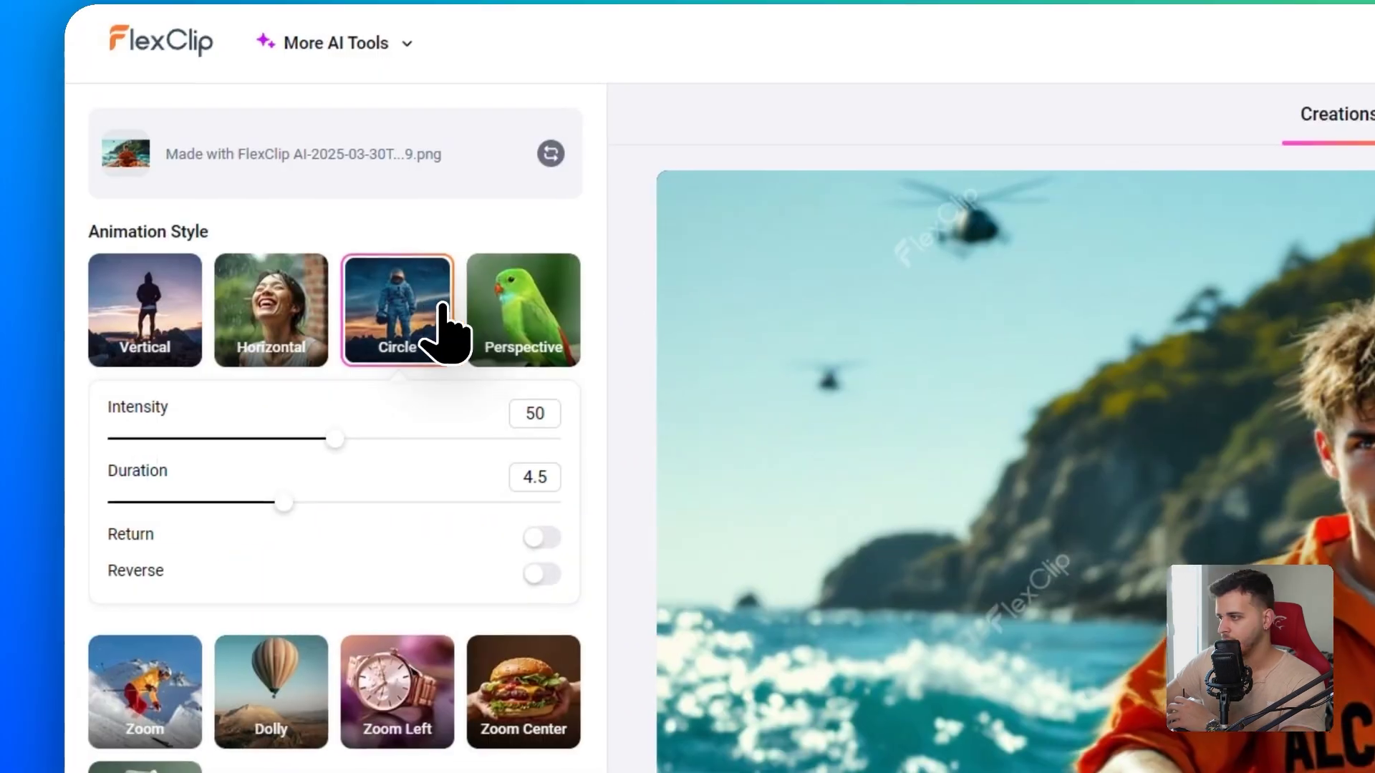
click(548, 212)
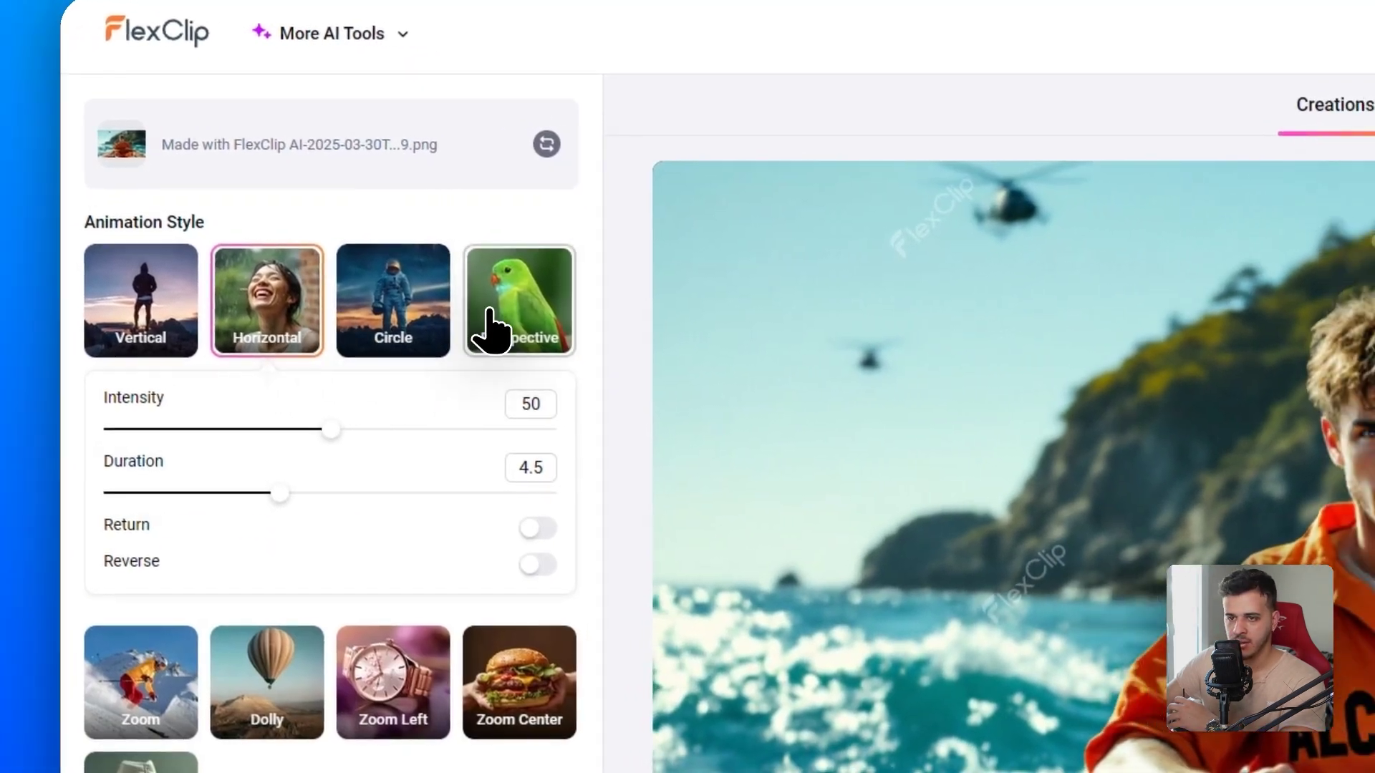
click(489, 330)
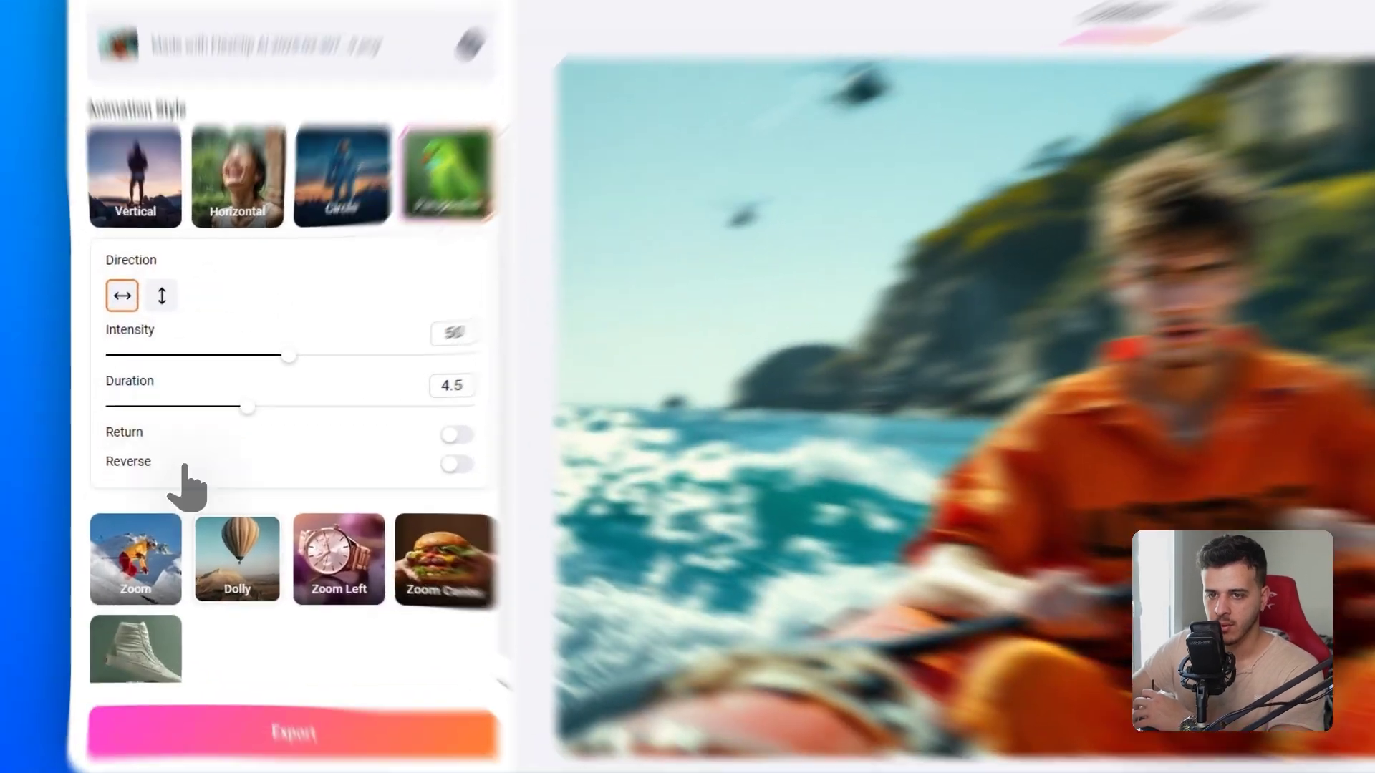
click(132, 519)
drag(388, 423, 429, 423)
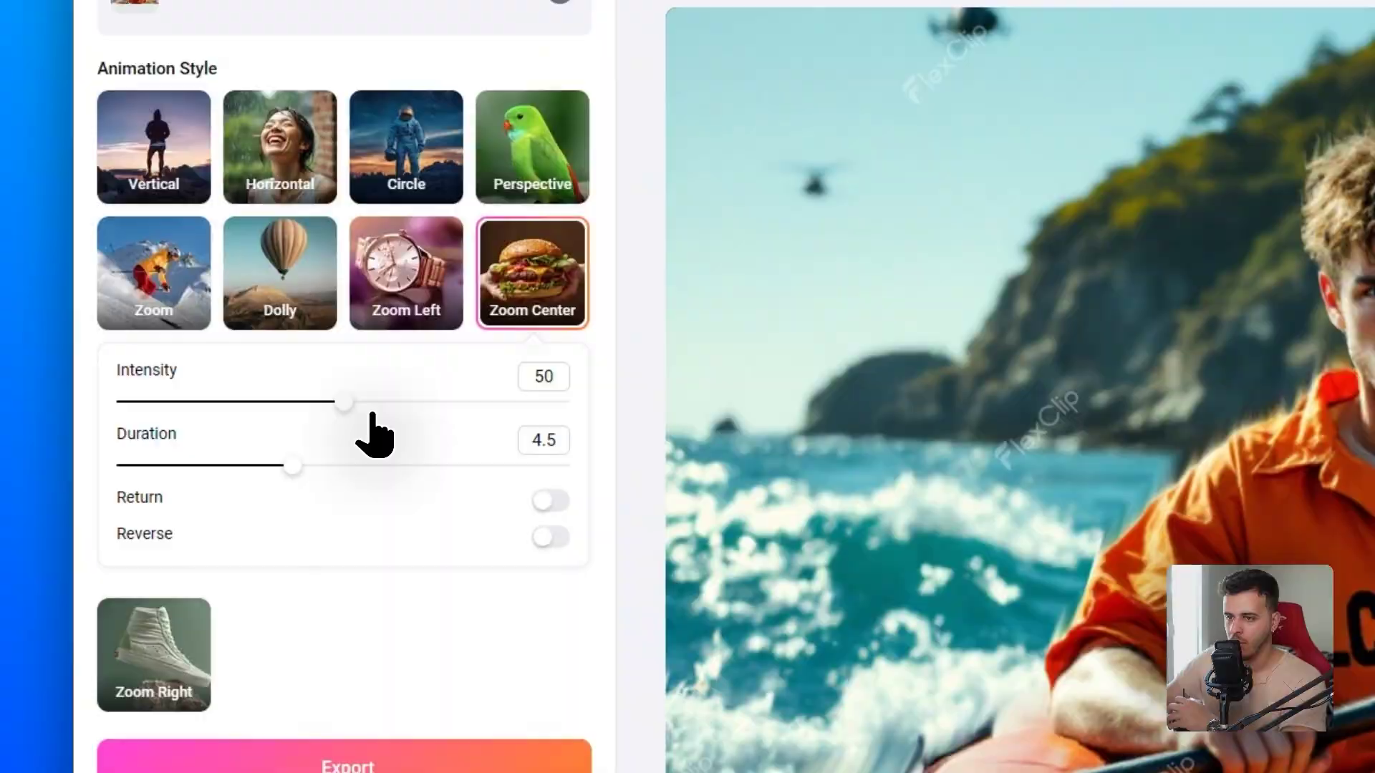
click(295, 478)
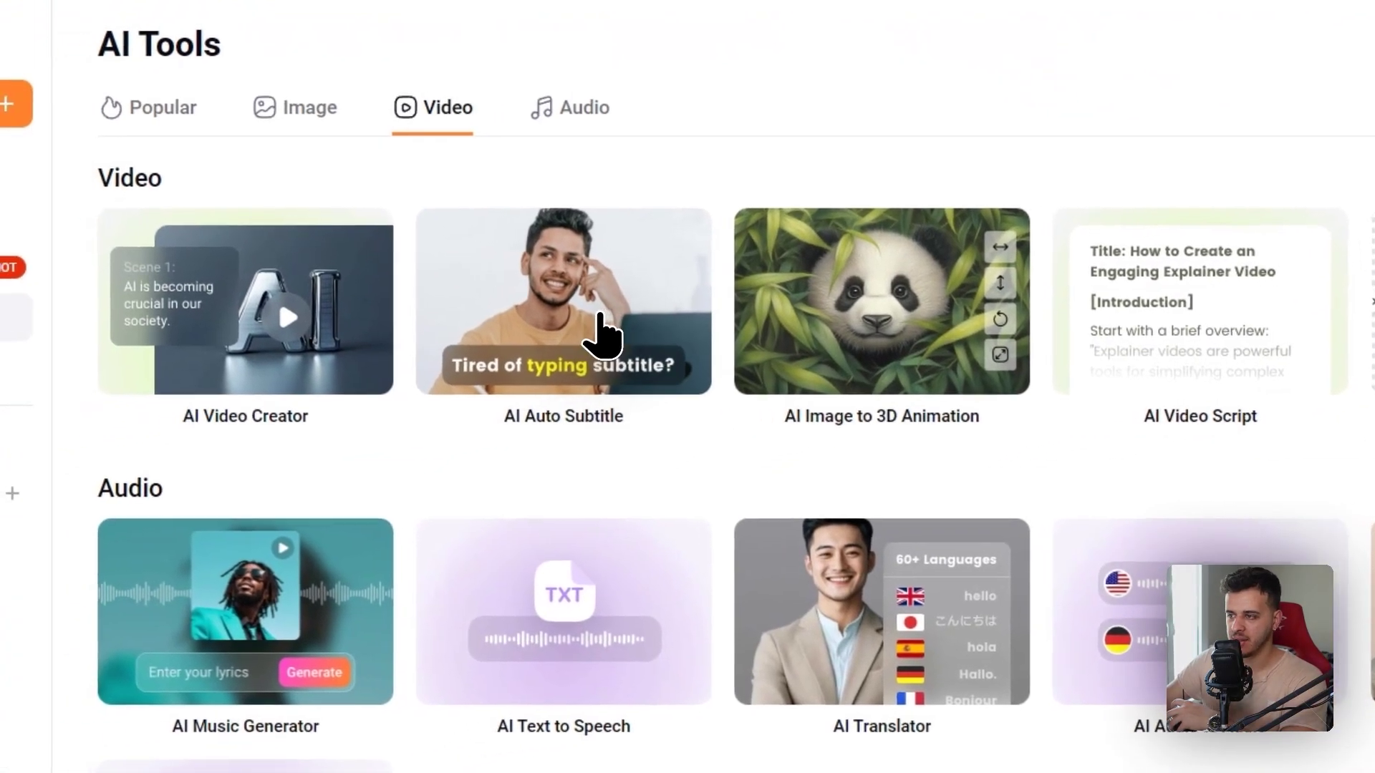
Step: Show the AI Tools page's Video tools, such as AI Video Creator and Auto Subtitle
click(599, 337)
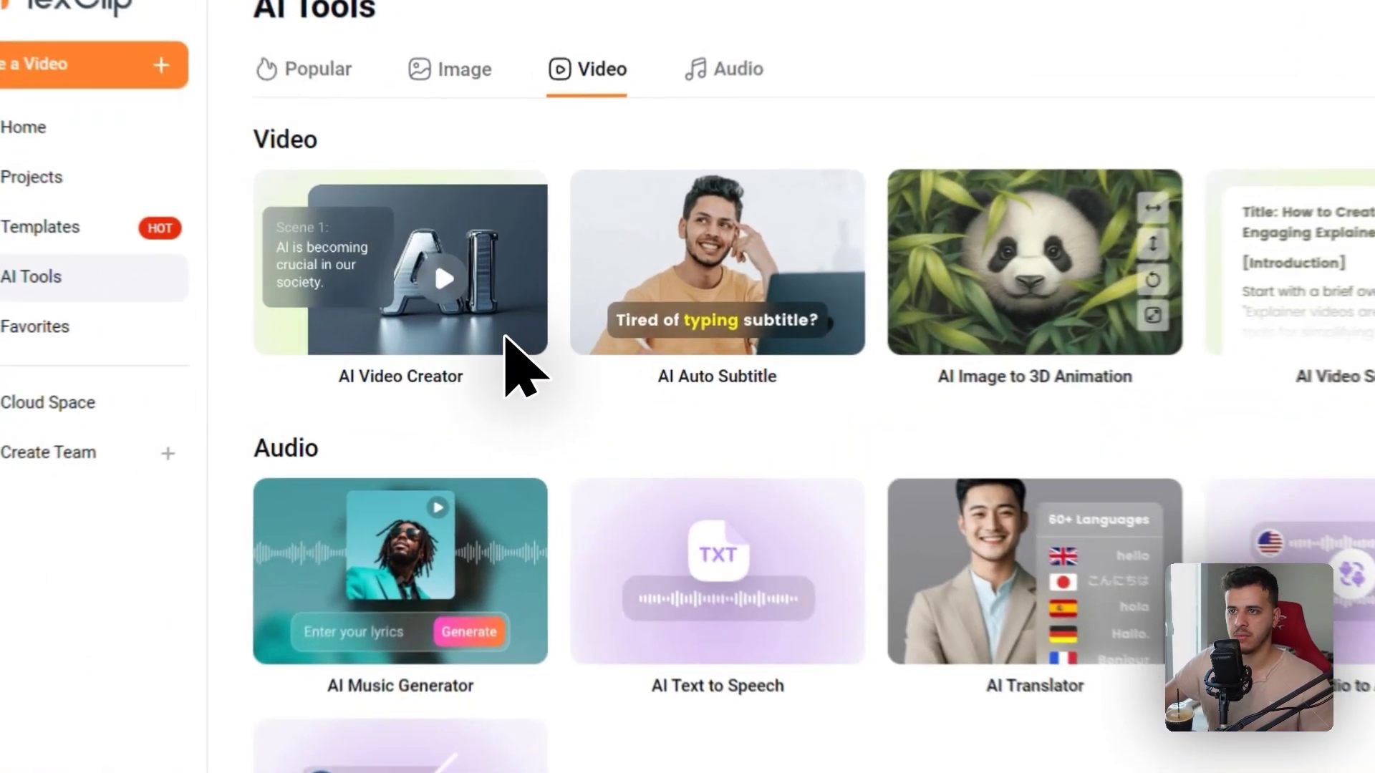
Step: Generate a 5-second, 16:9 Professional video of a fast race car on a wet track
click(409, 327)
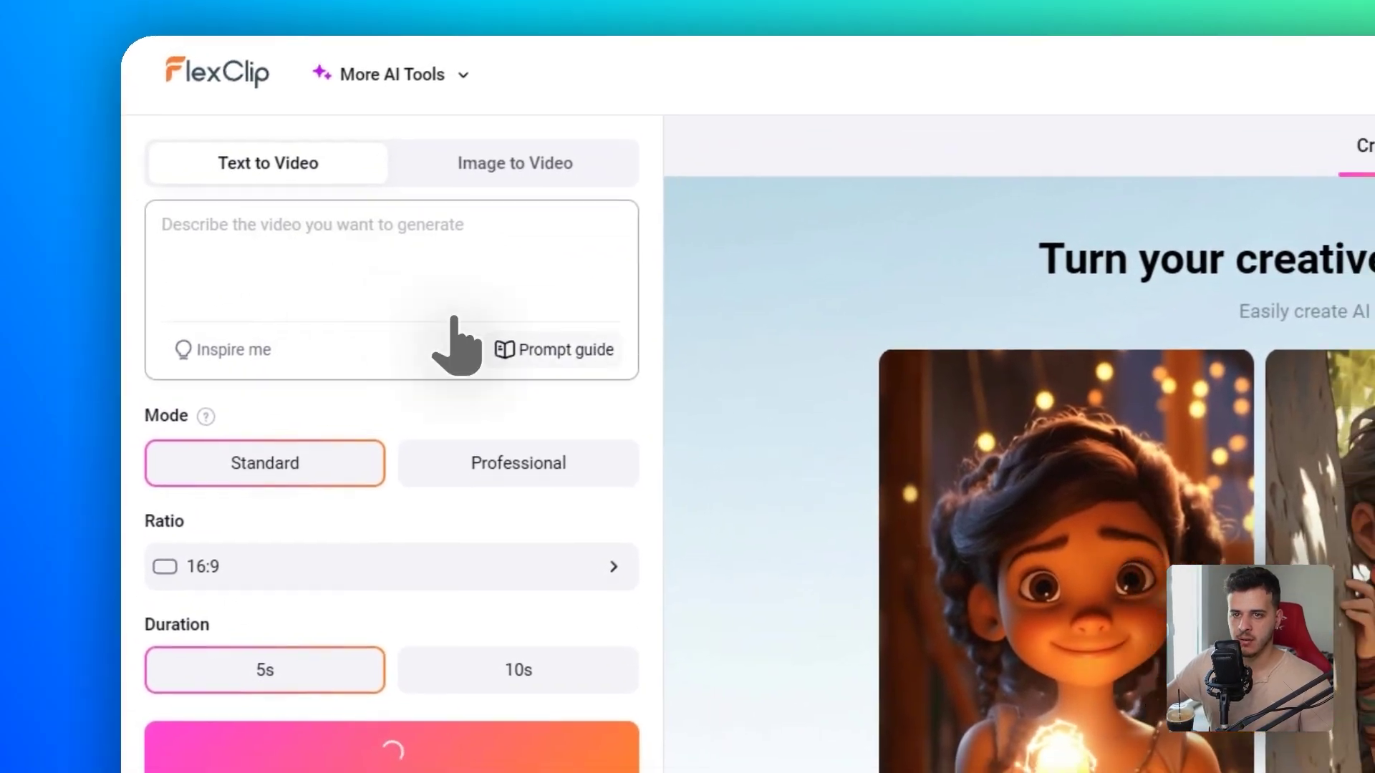
click(254, 353)
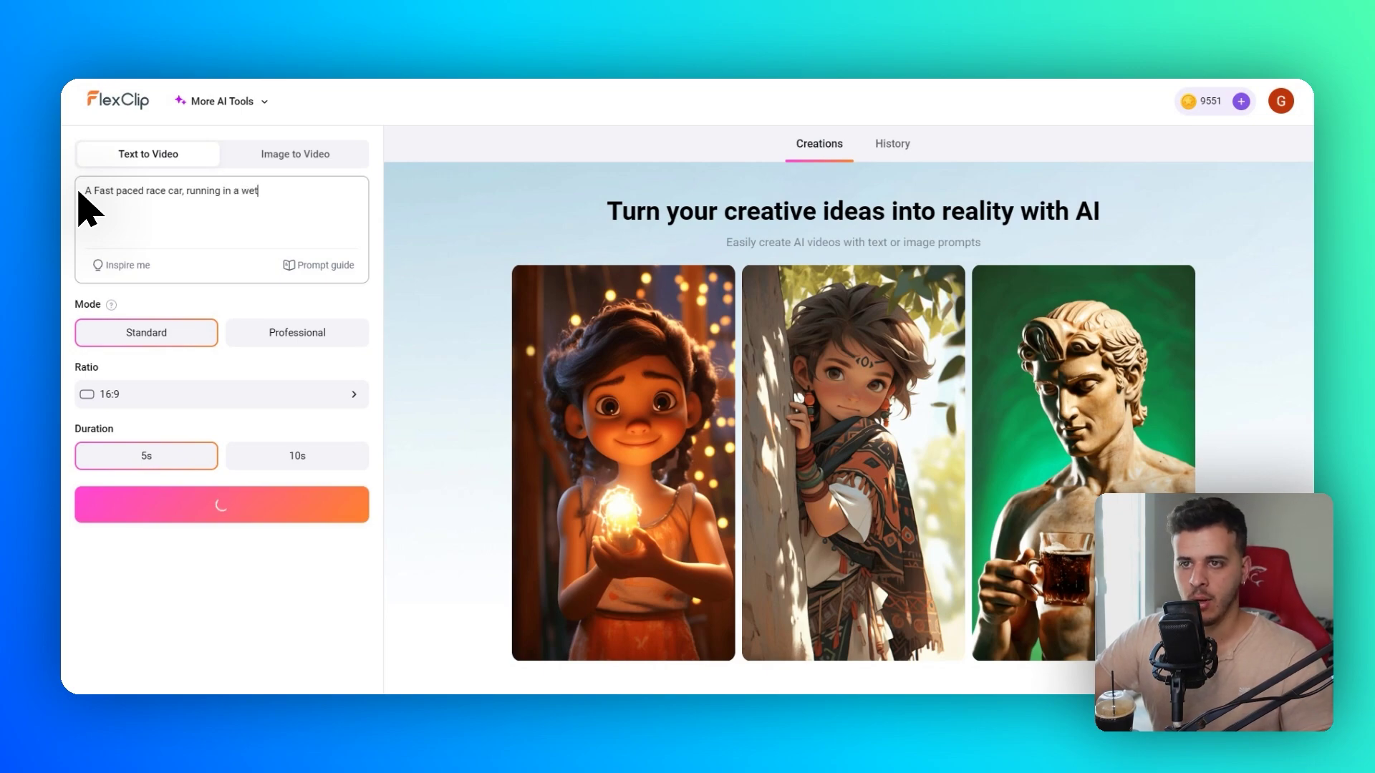
text(.)
click(293, 330)
drag(288, 190, 89, 192)
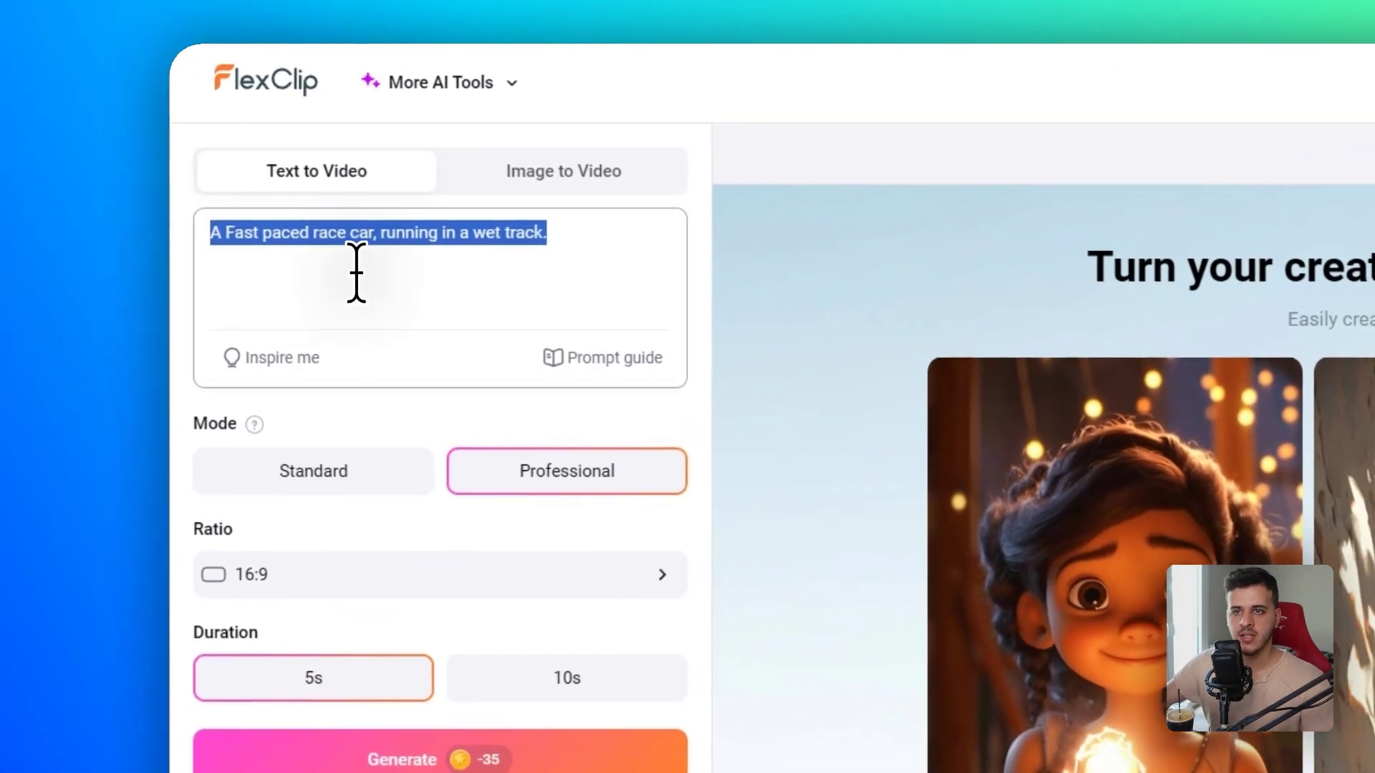
click(242, 192)
triple_click(378, 264)
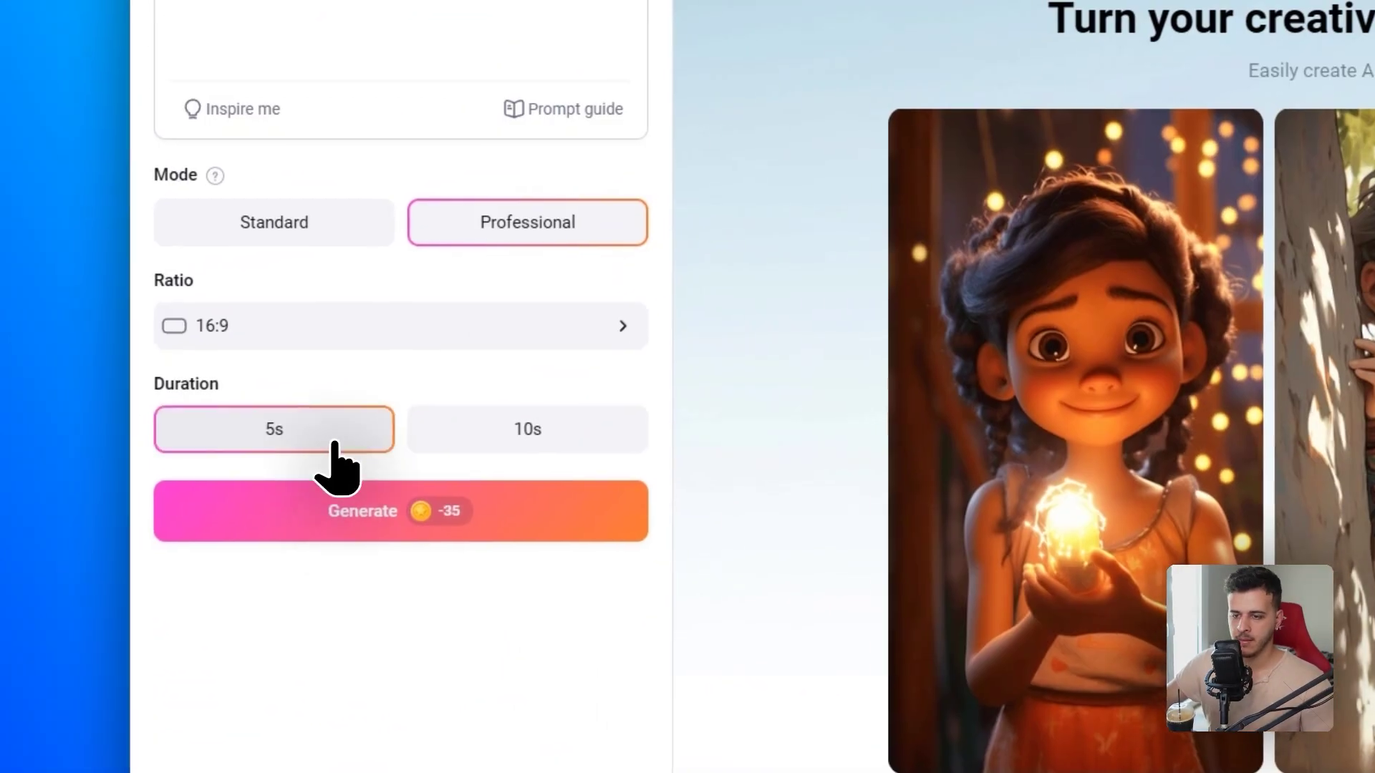
click(386, 509)
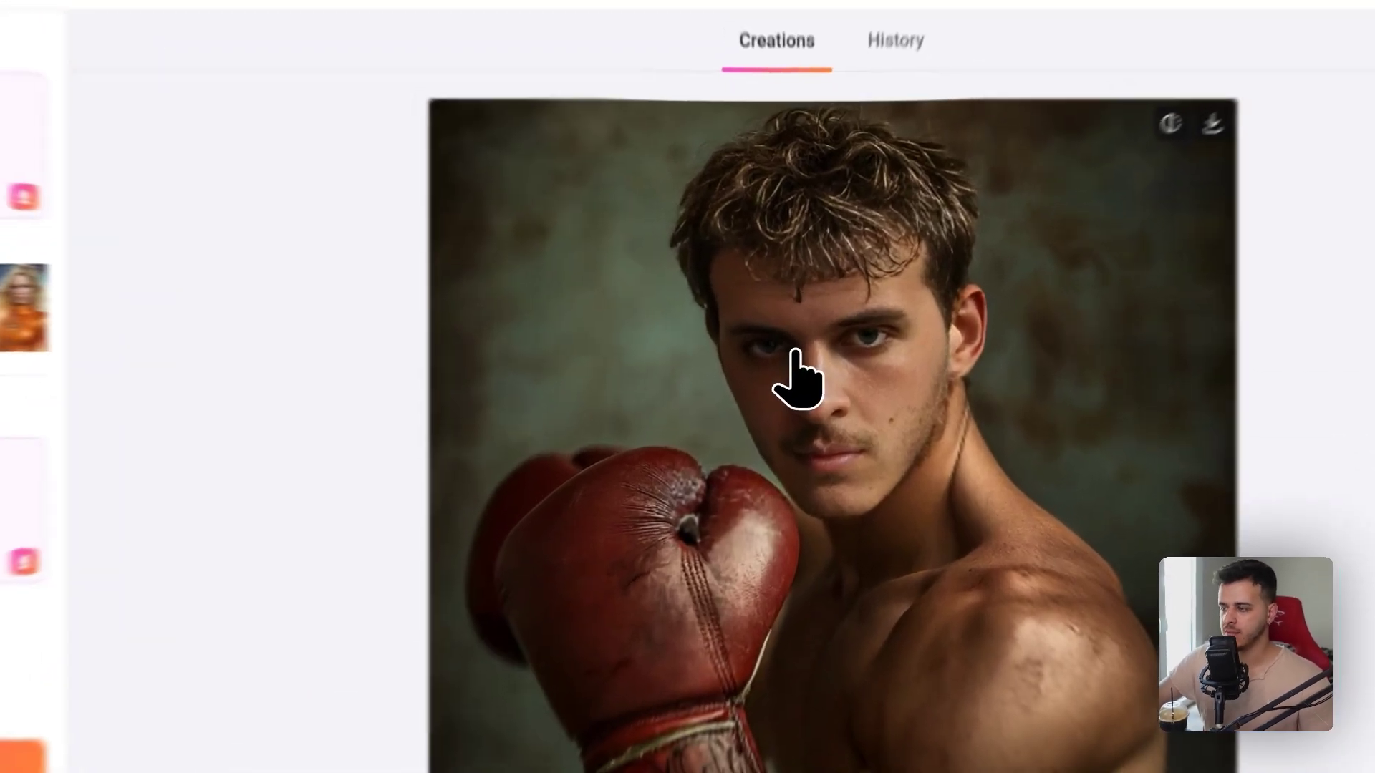
Step: Compare the face-swap result with the original face
click(1062, 194)
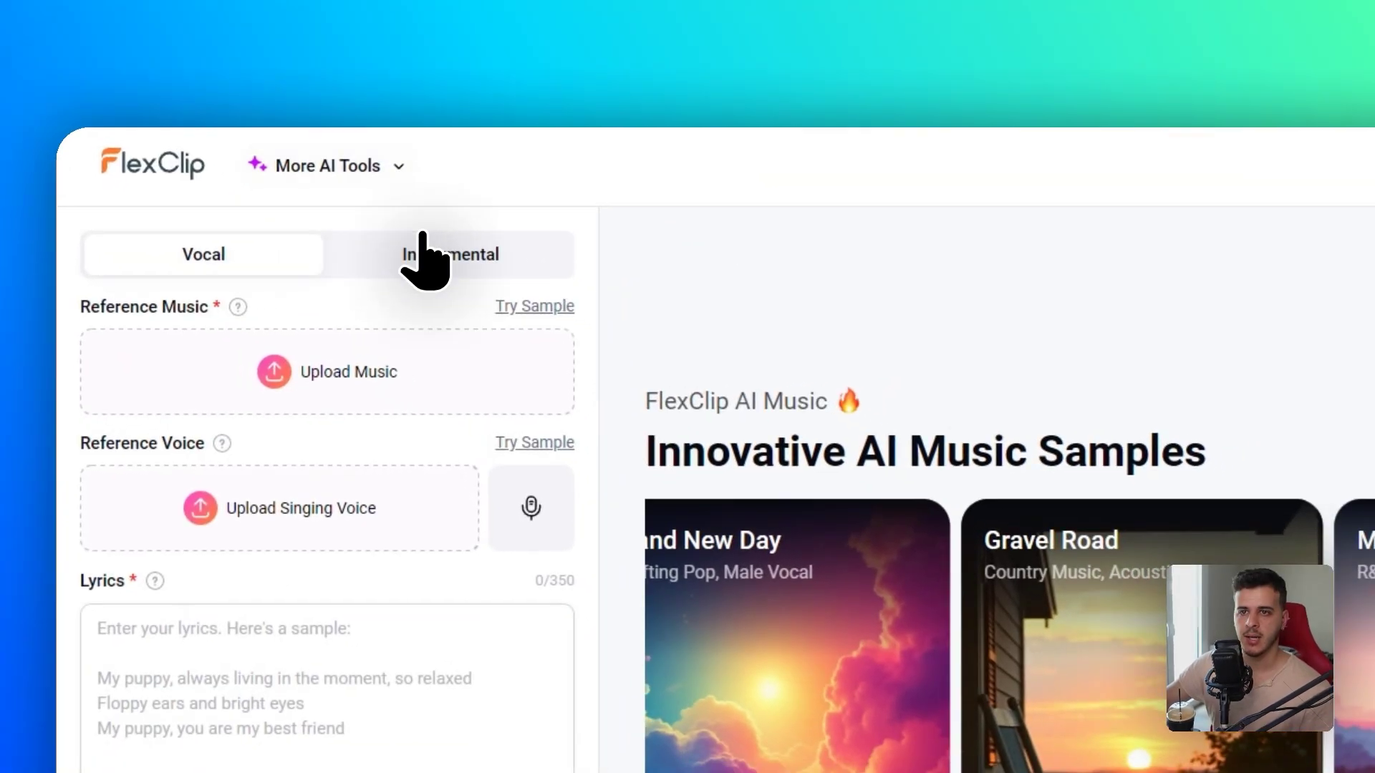
Step: Generate an instrumental track using the Pop.mp3 sample as reference music, after previewing it
click(293, 154)
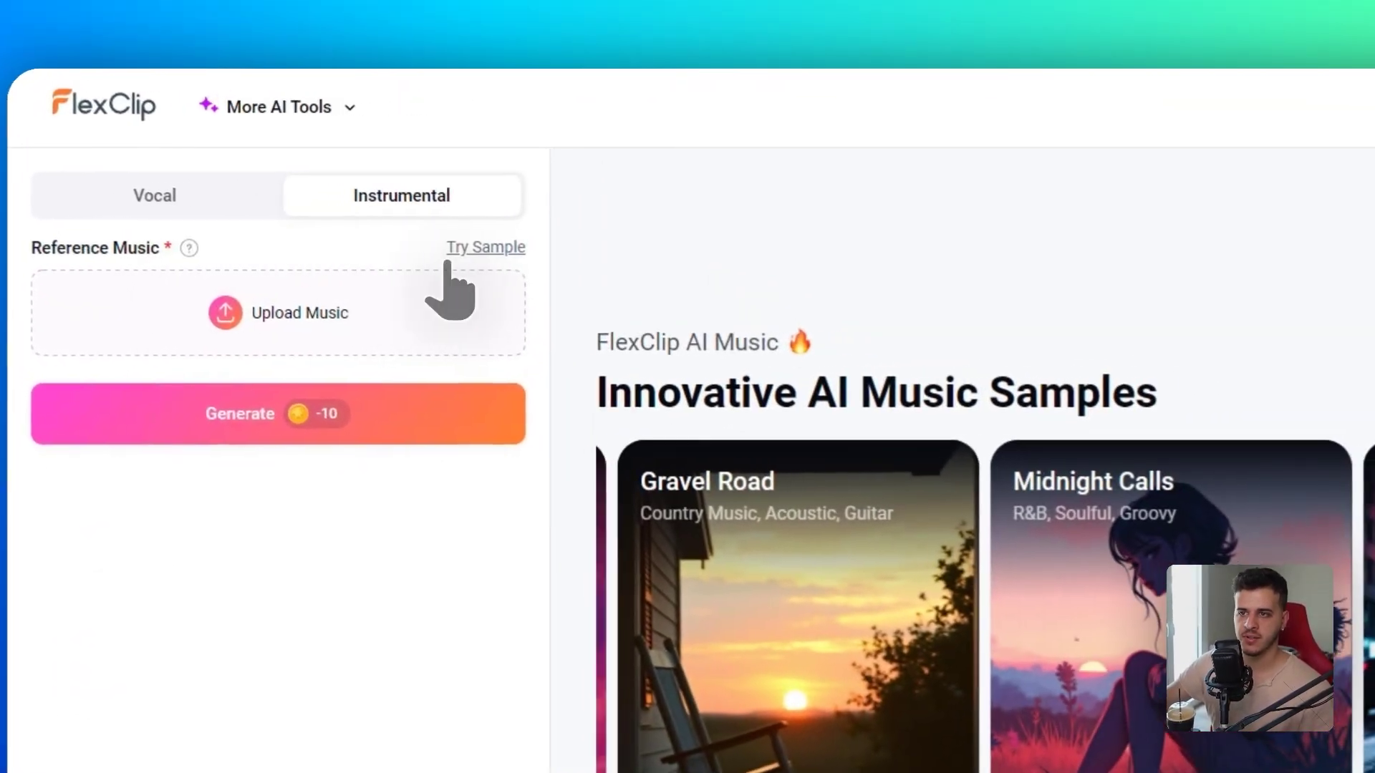
click(346, 187)
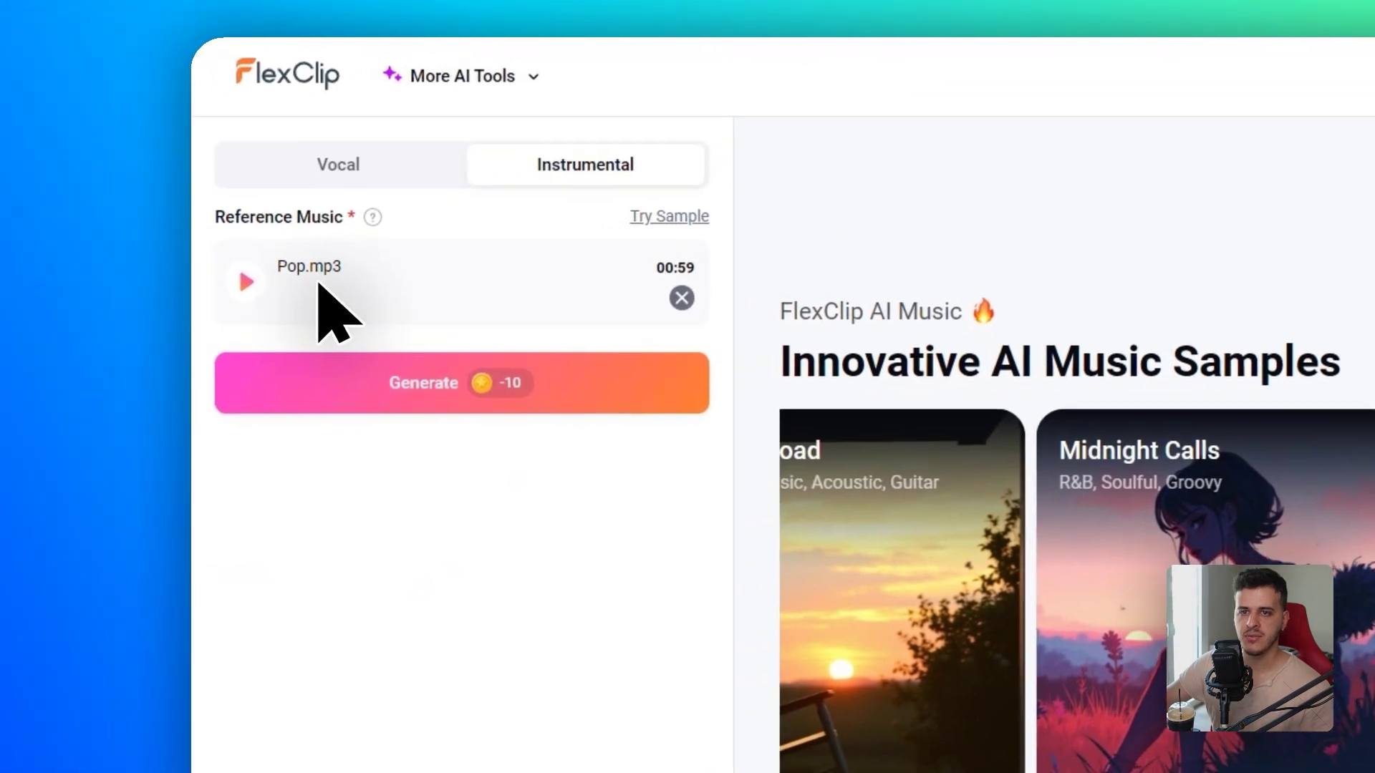
click(46, 315)
click(294, 281)
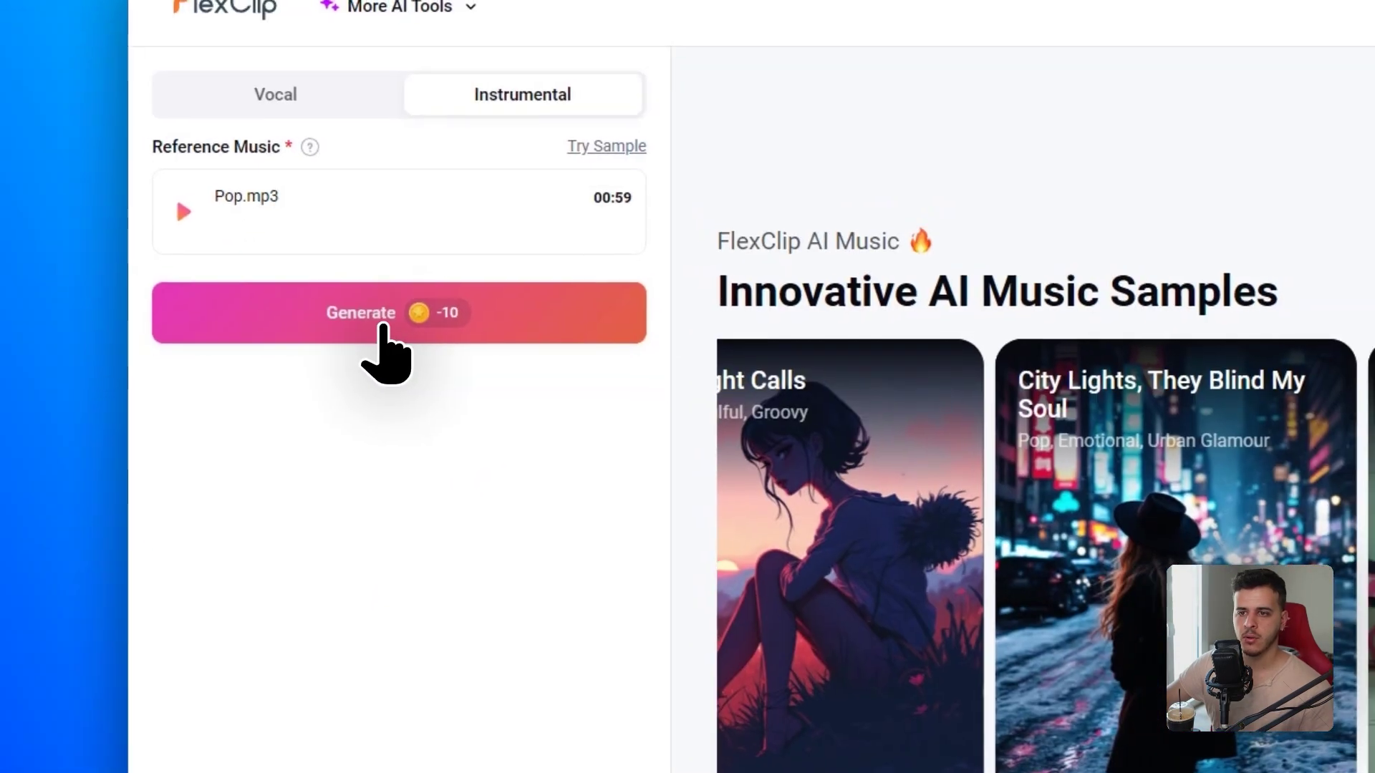
click(494, 392)
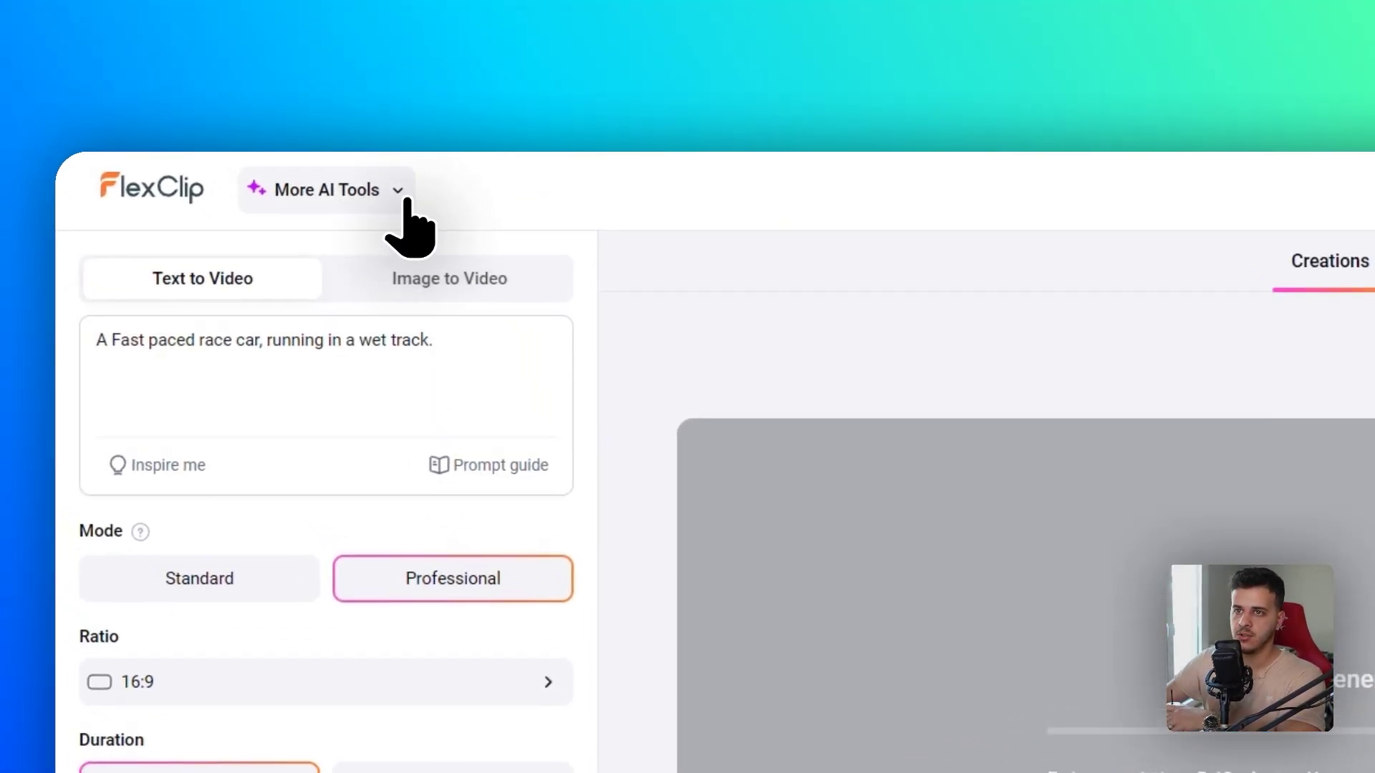
Step: Open the More AI Tools list of other FlexClip tools
click(401, 194)
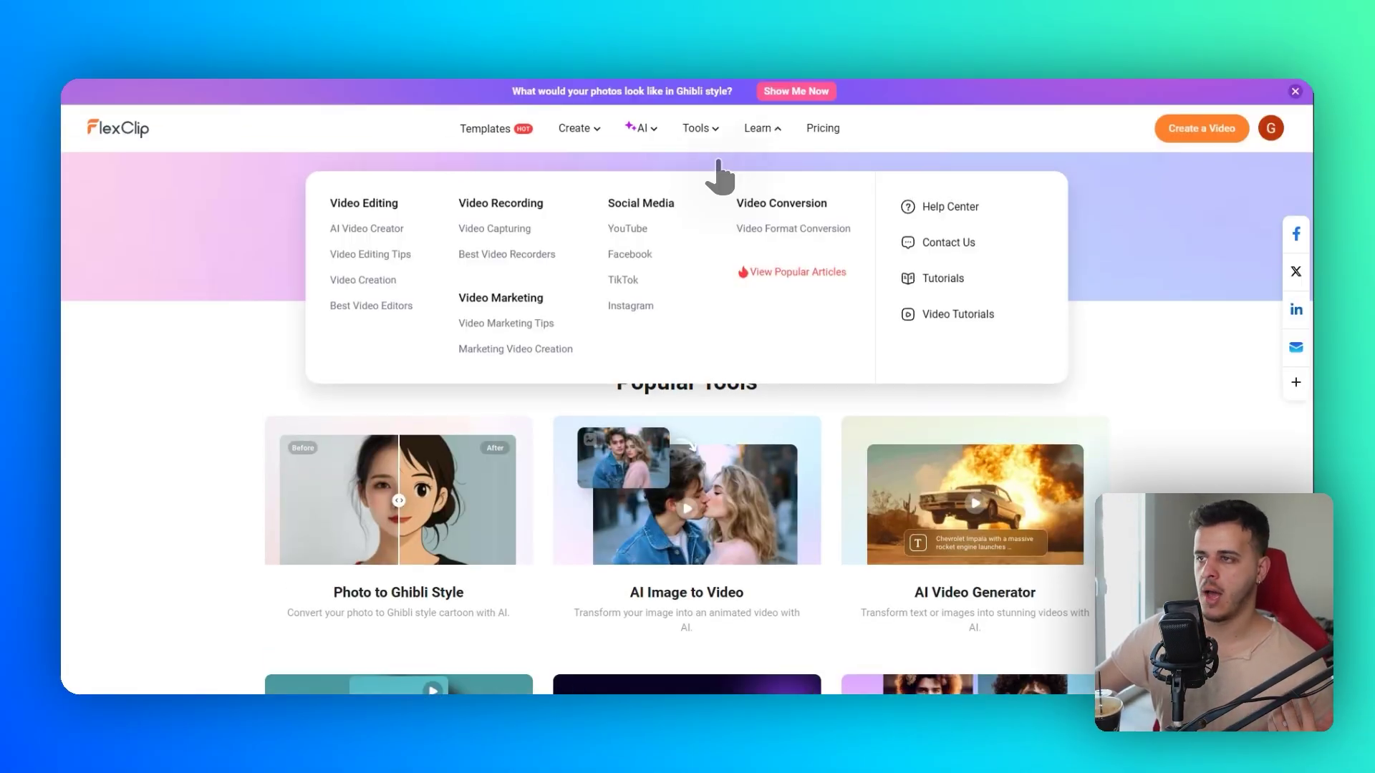
Step: Open the Online YouTube Thumbnail Maker and select its heading and subtitle text
mouse_move(681, 136)
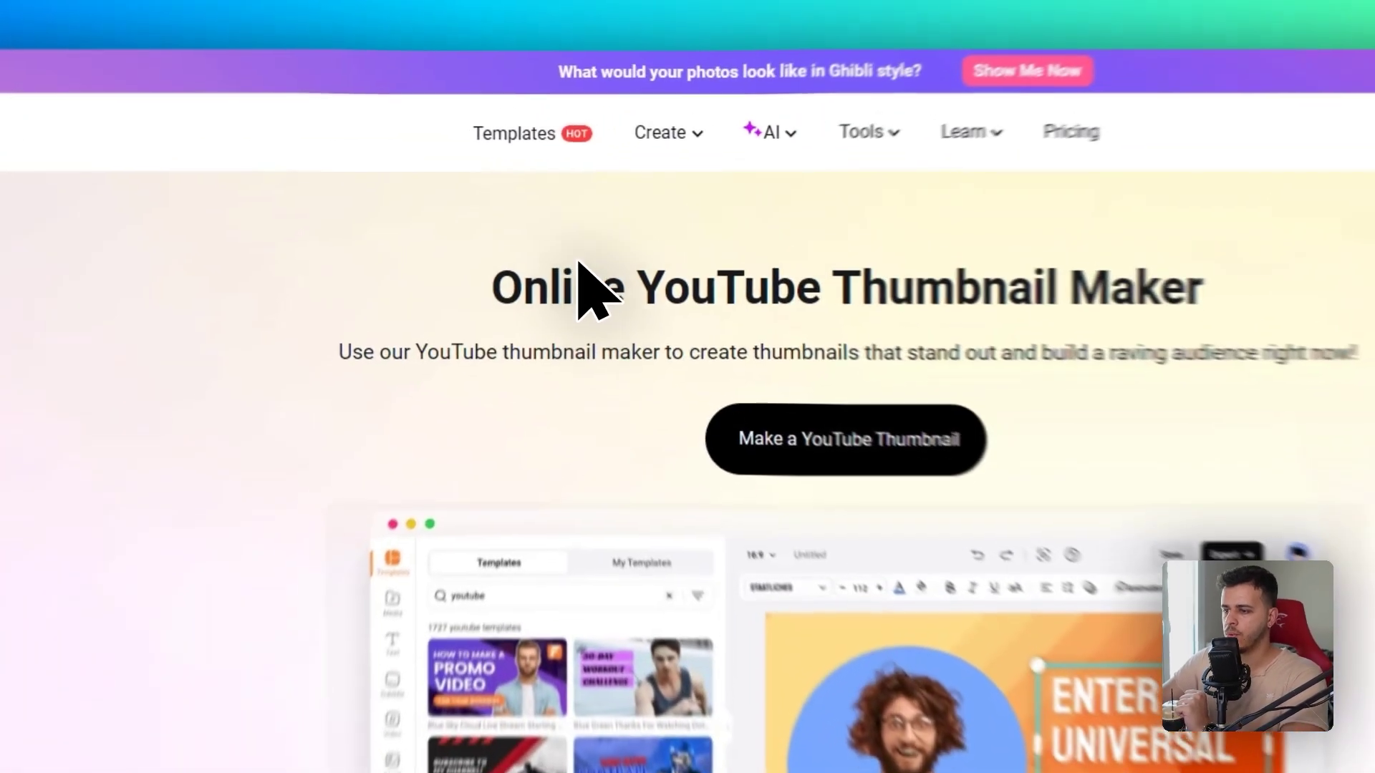
drag(552, 252, 1283, 349)
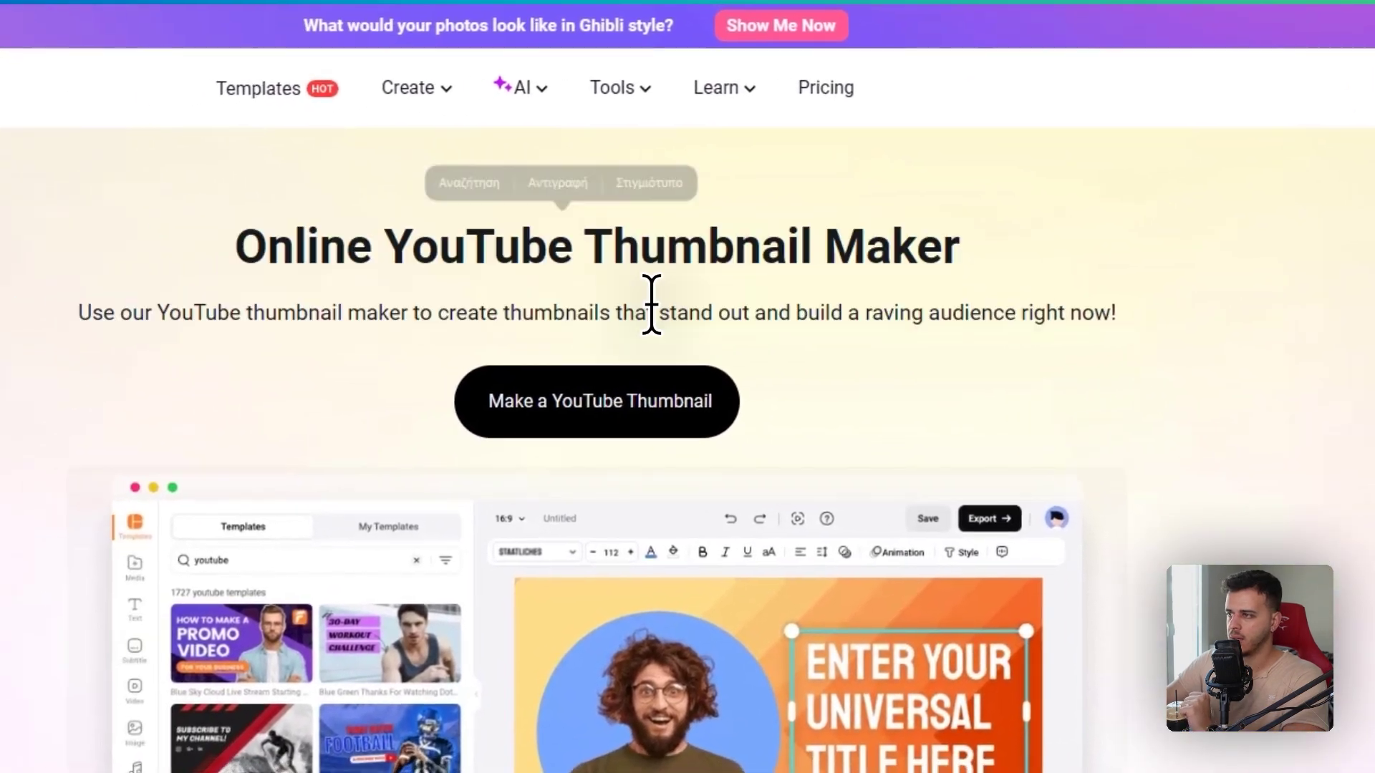
triple_click(899, 351)
click(722, 303)
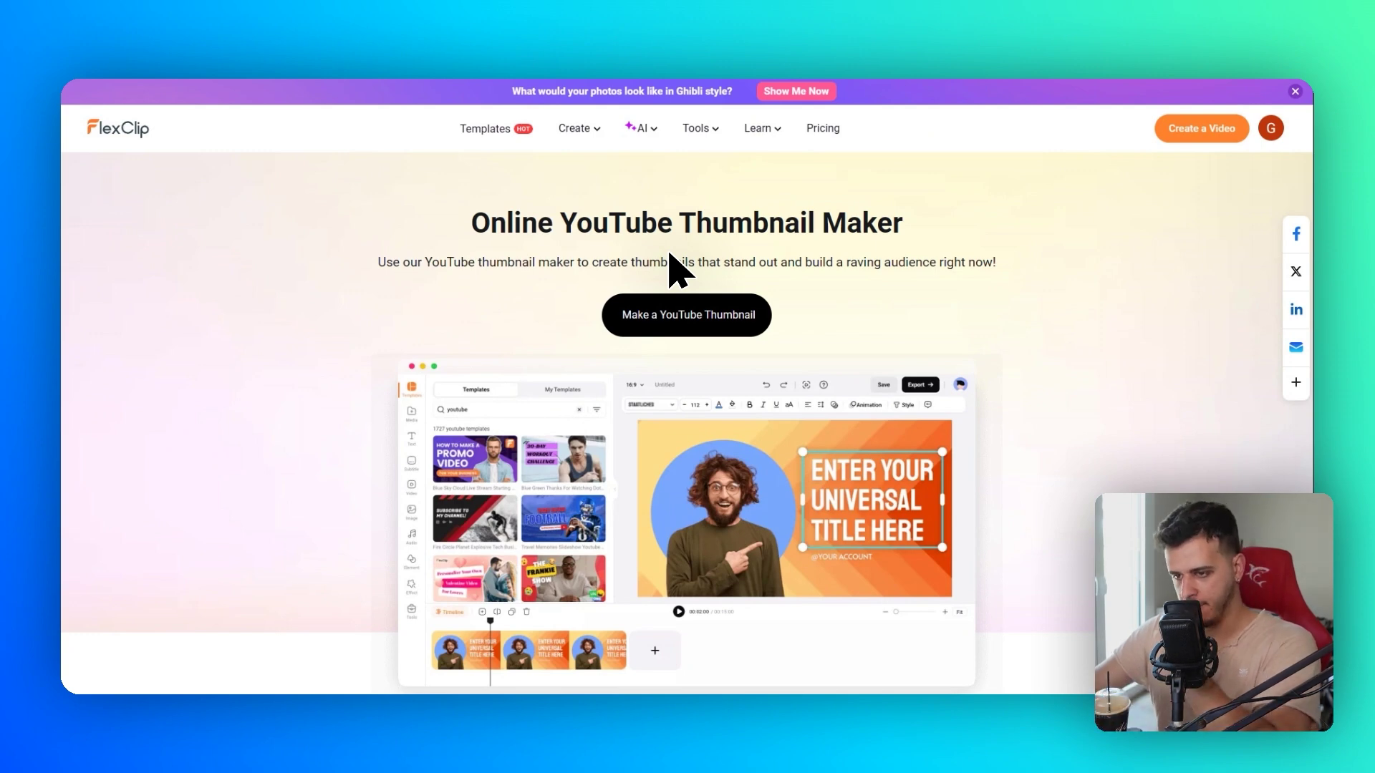
Step: Scroll through the thumbnail maker's how-to steps
scroll(673, 272, down, 15)
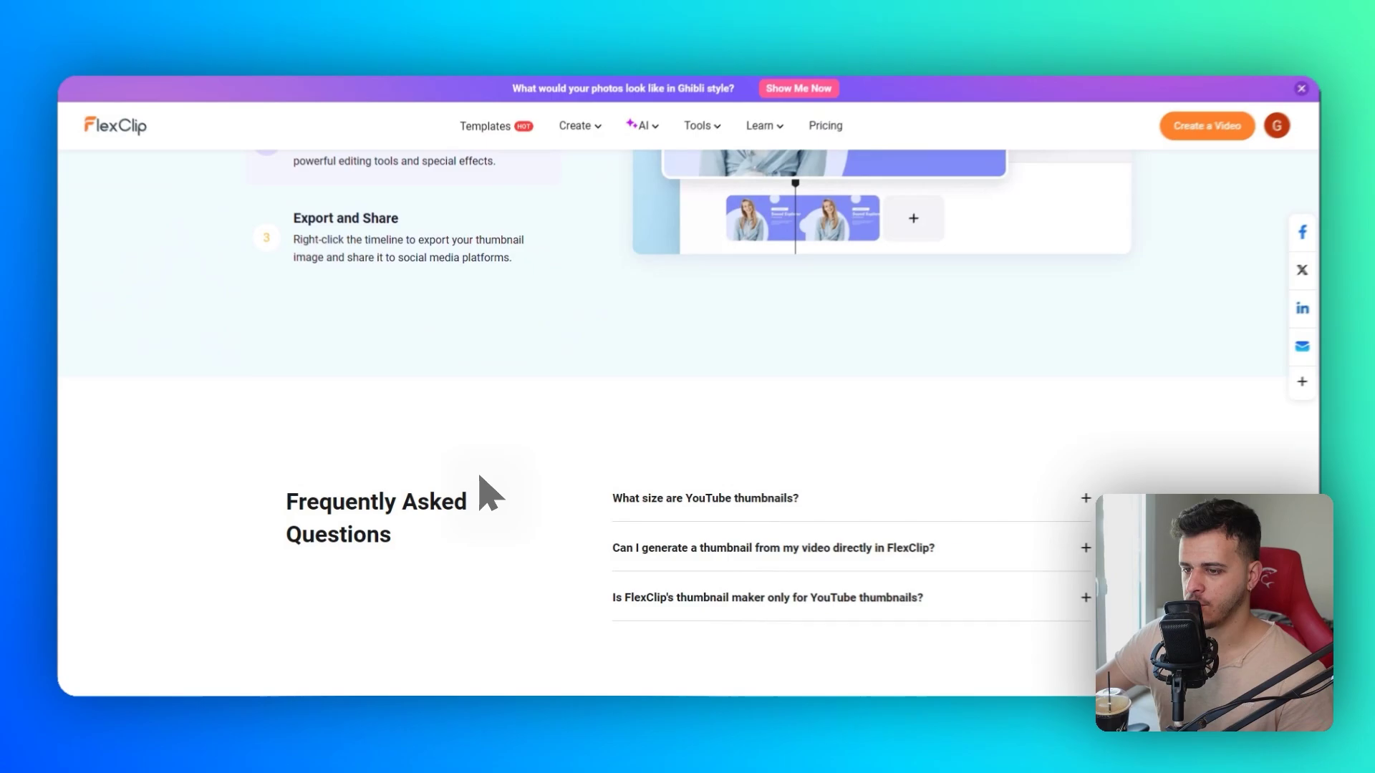
scroll(530, 455, up, 2)
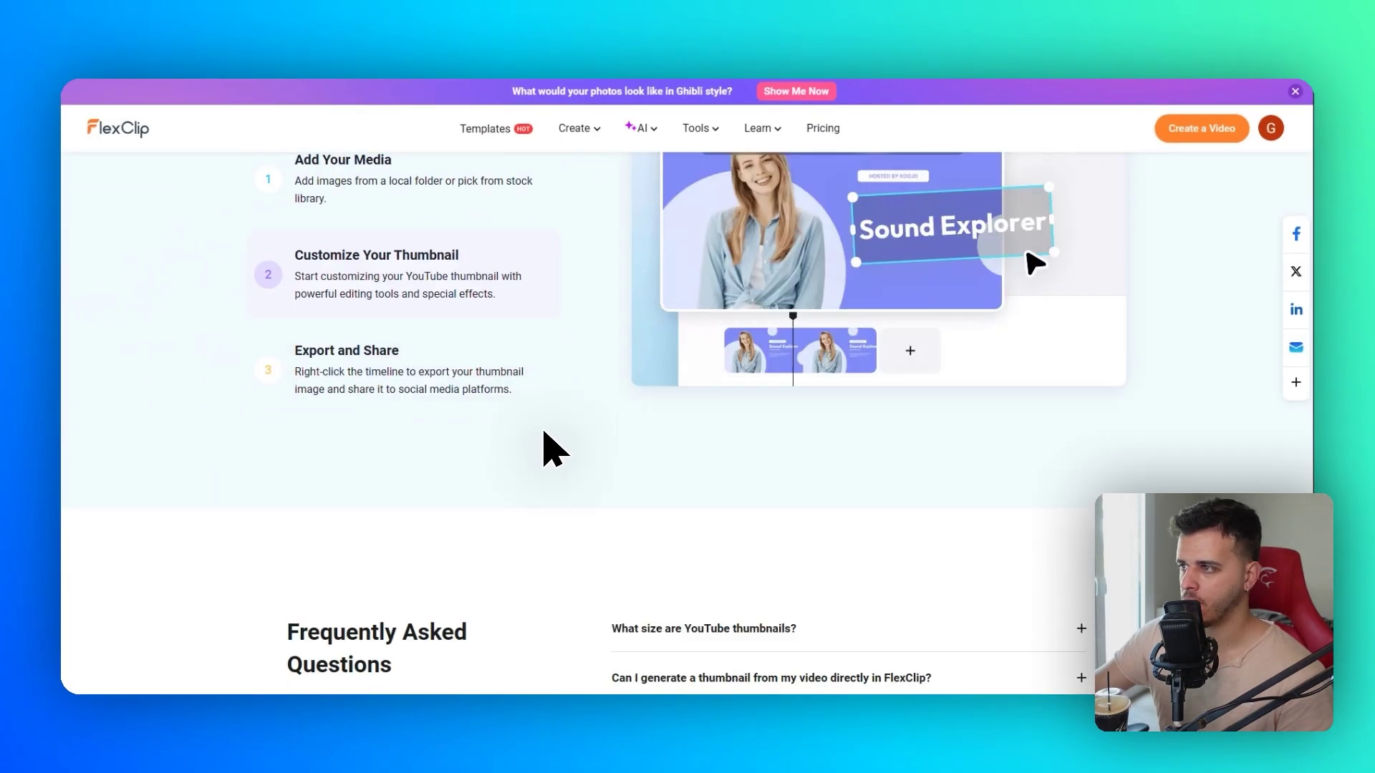
scroll(549, 444, down, 2)
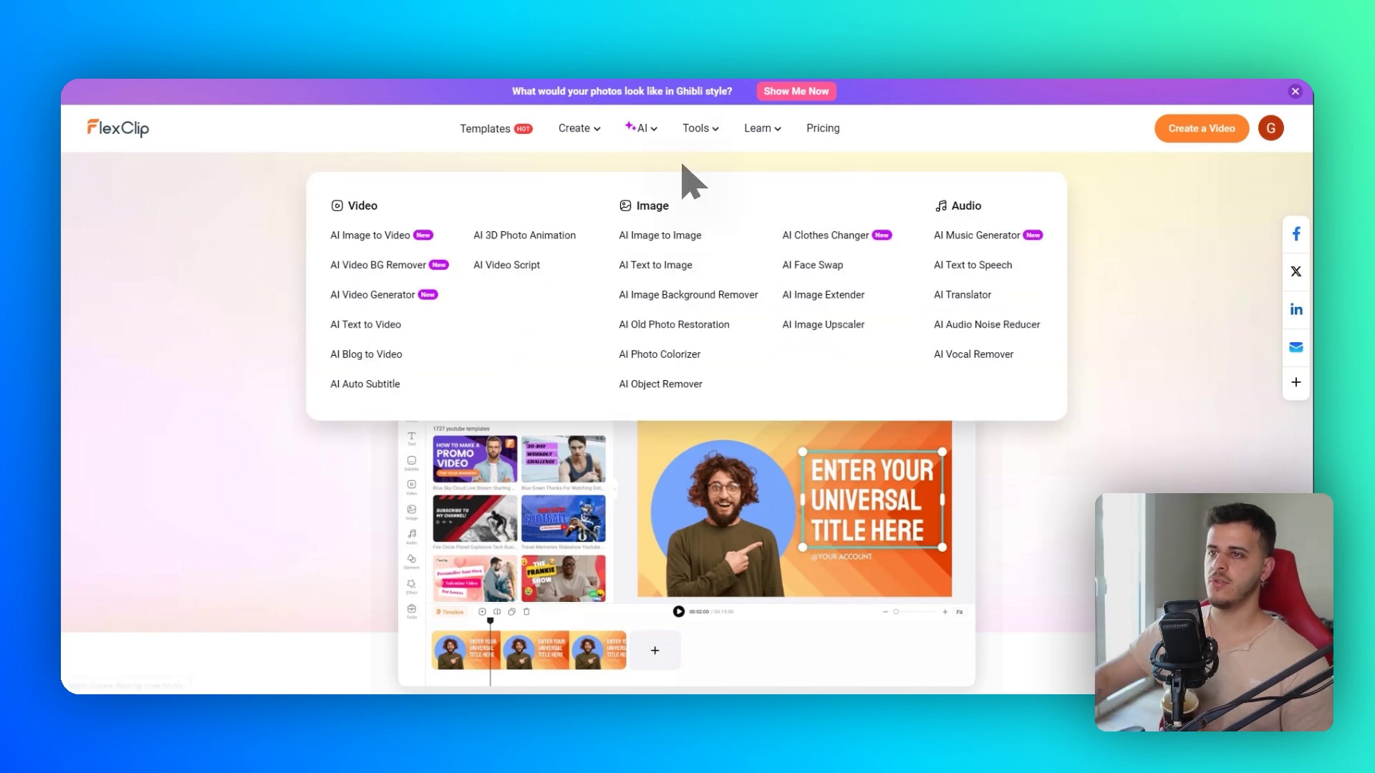
Step: Look over the Tools, Create and Learn menus before returning to the race car generator
mouse_move(680, 140)
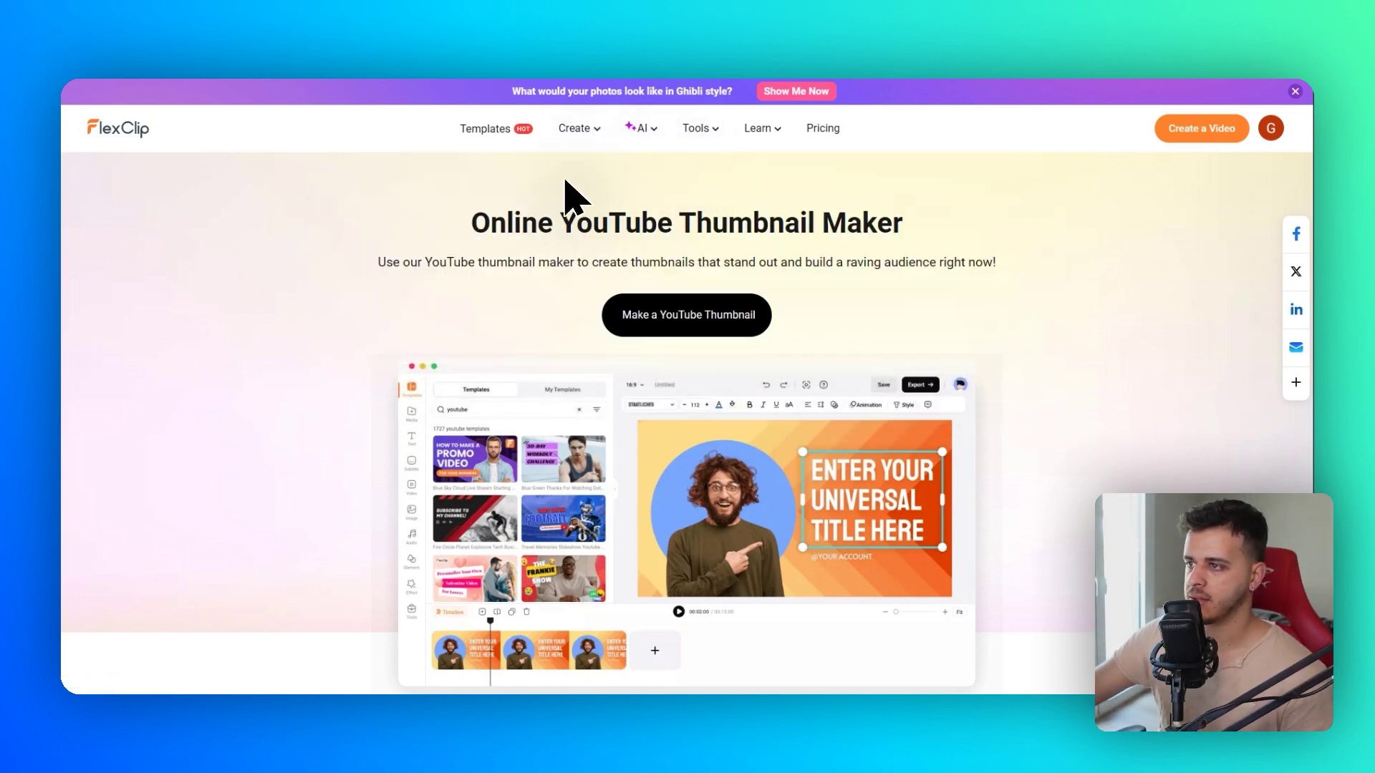
mouse_move(560, 156)
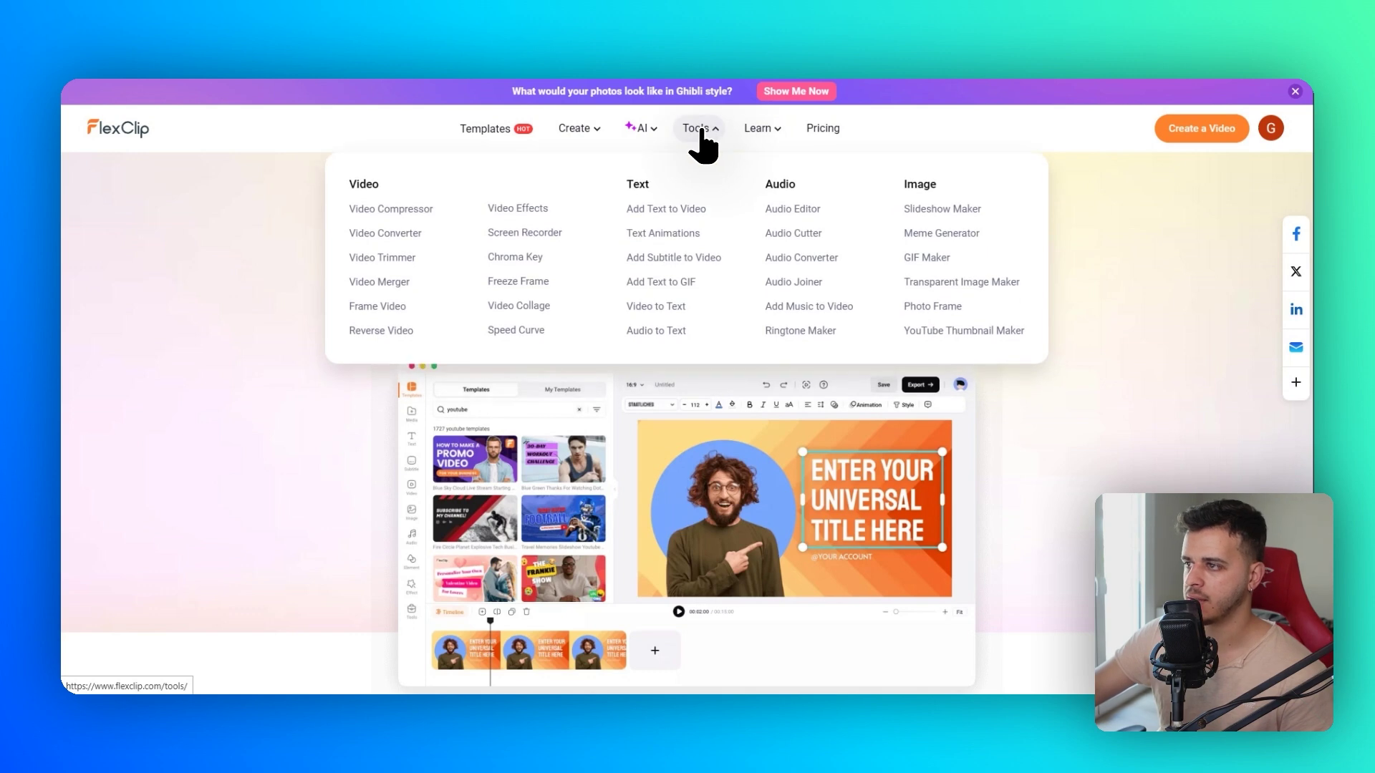
mouse_move(780, 149)
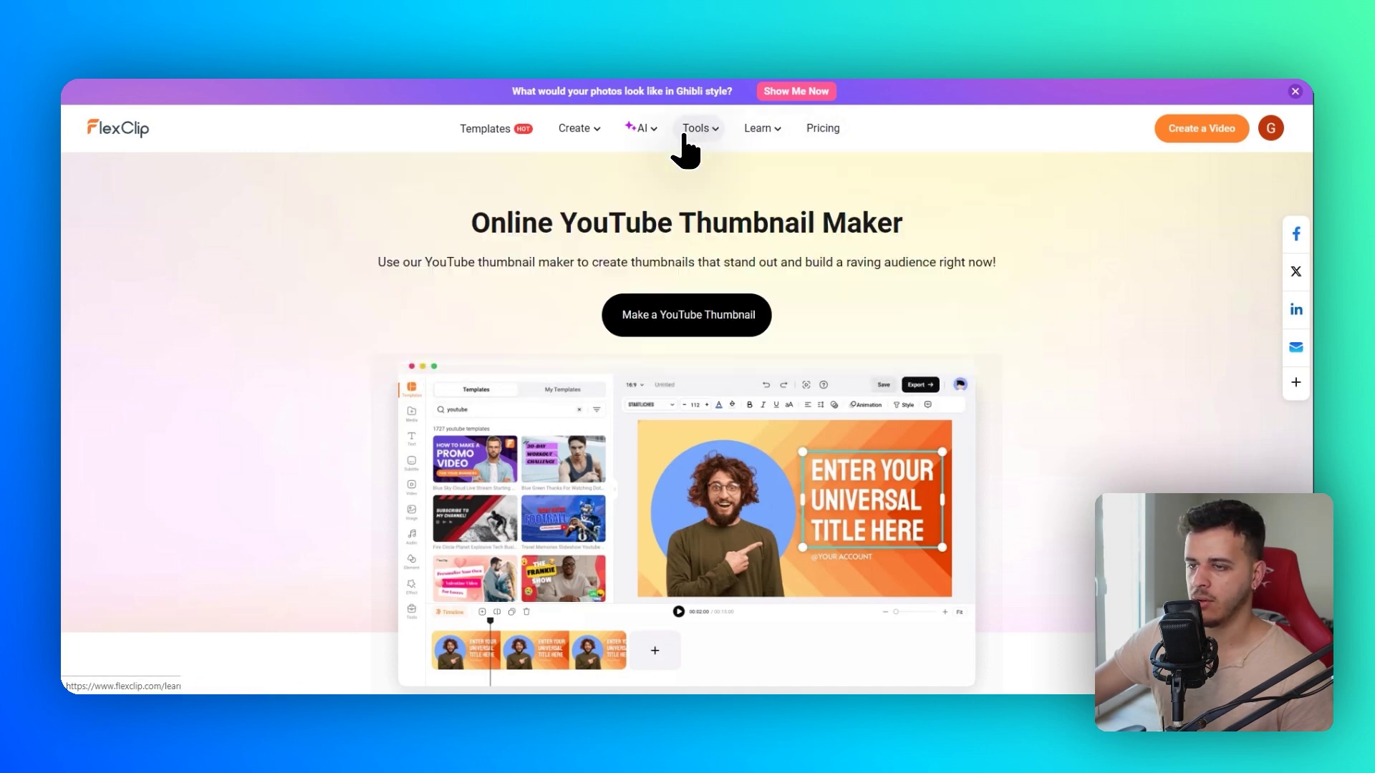
mouse_move(587, 132)
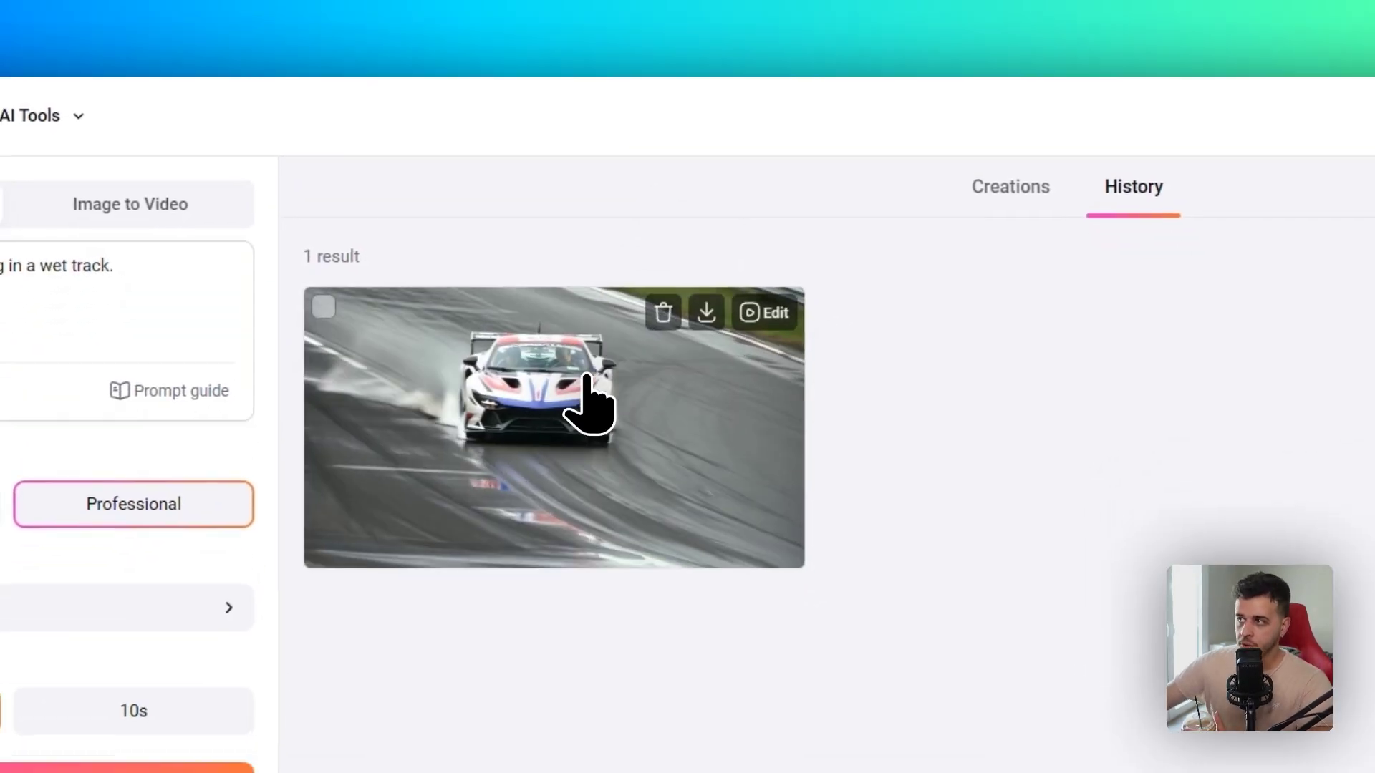
Step: Play the finished wet-track race car clip, then pause and close the preview
click(568, 276)
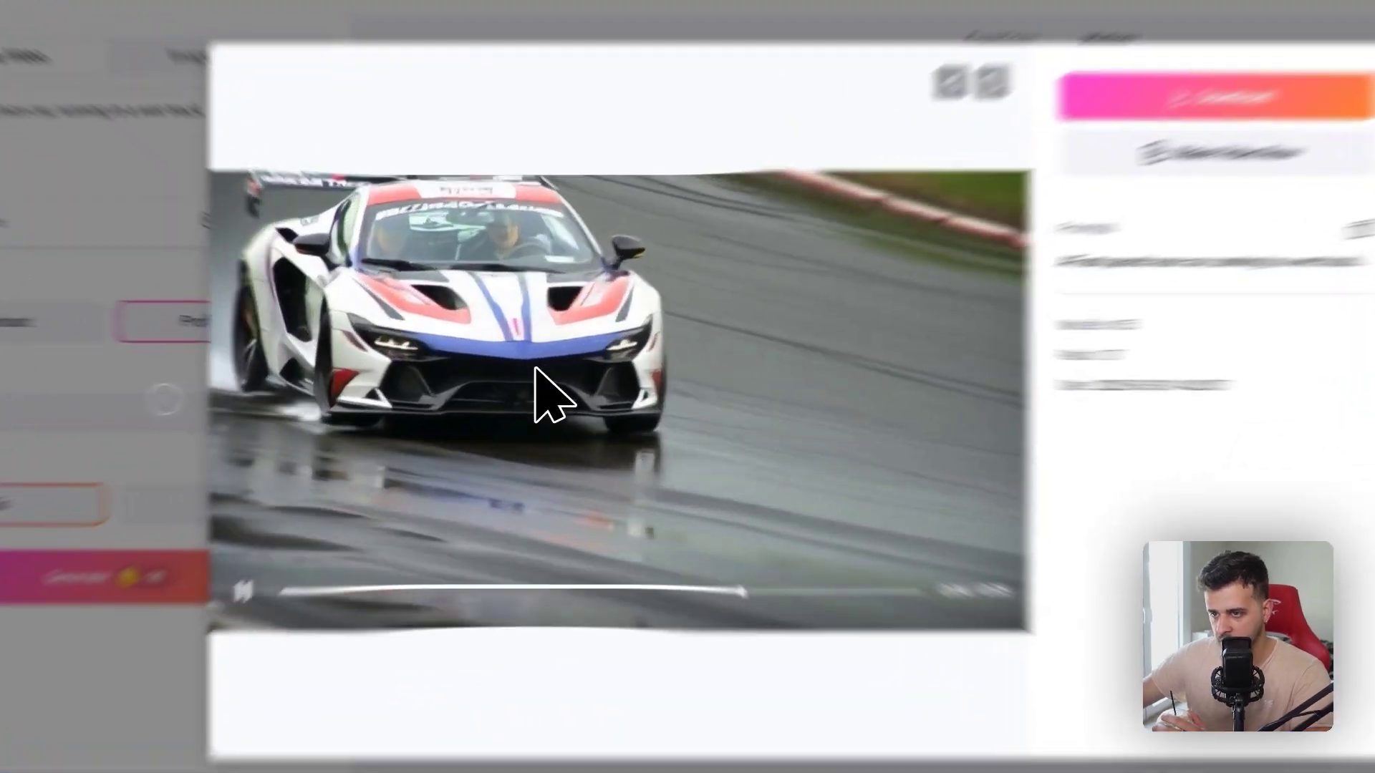
click(243, 592)
click(923, 247)
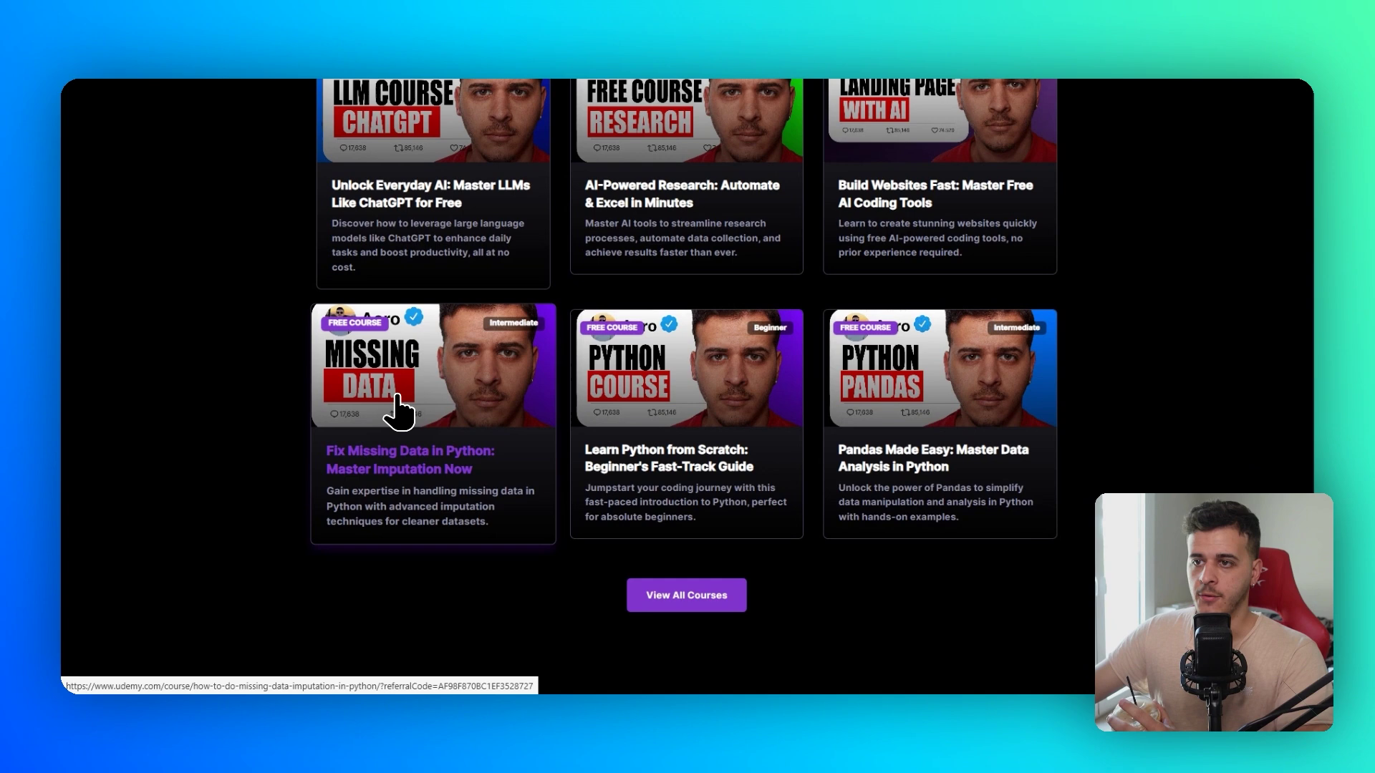
Step: In the AI Tool List, go past Image Generators to the Text Generators list: ChatGPT 4.5, DeepSeek, Gemini 2.5 Pro, Grok3
scroll(352, 393, up, 3)
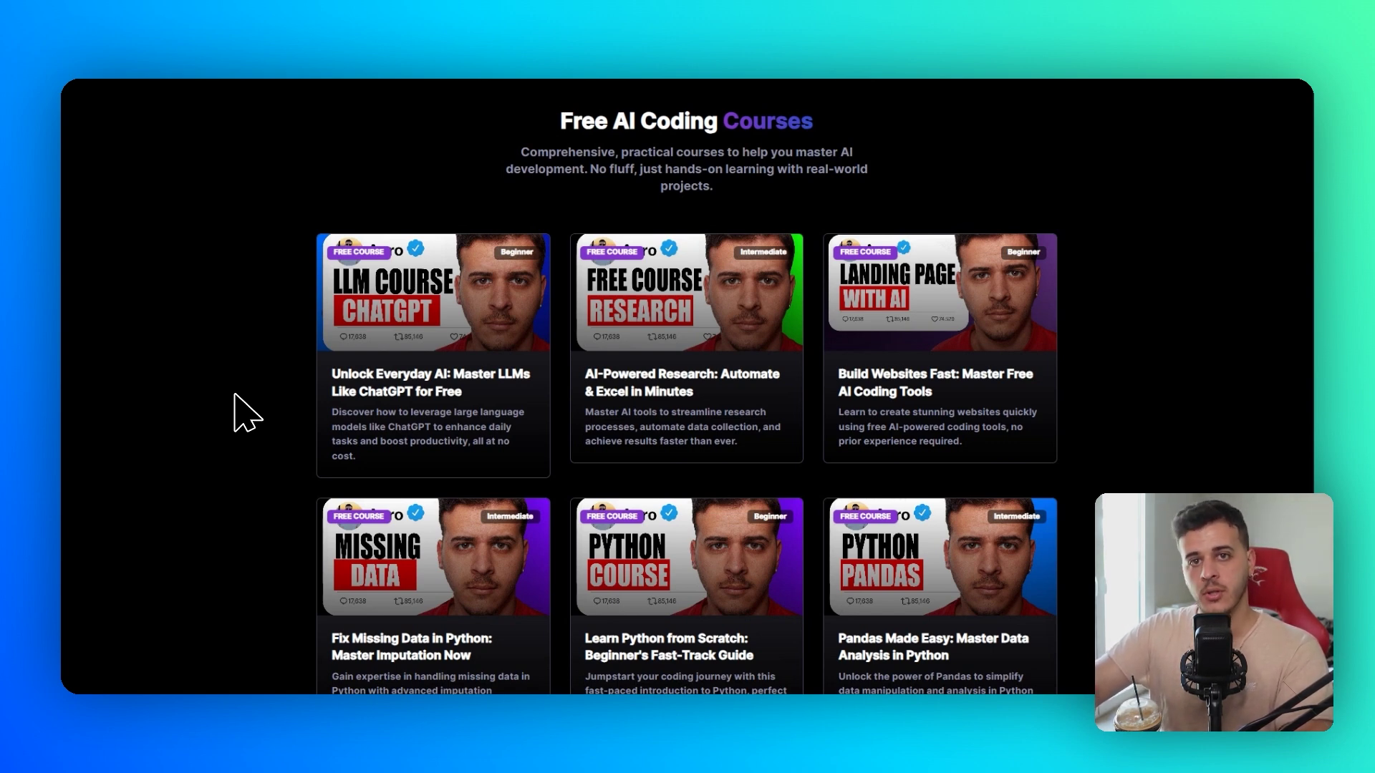
scroll(240, 401, down, 2)
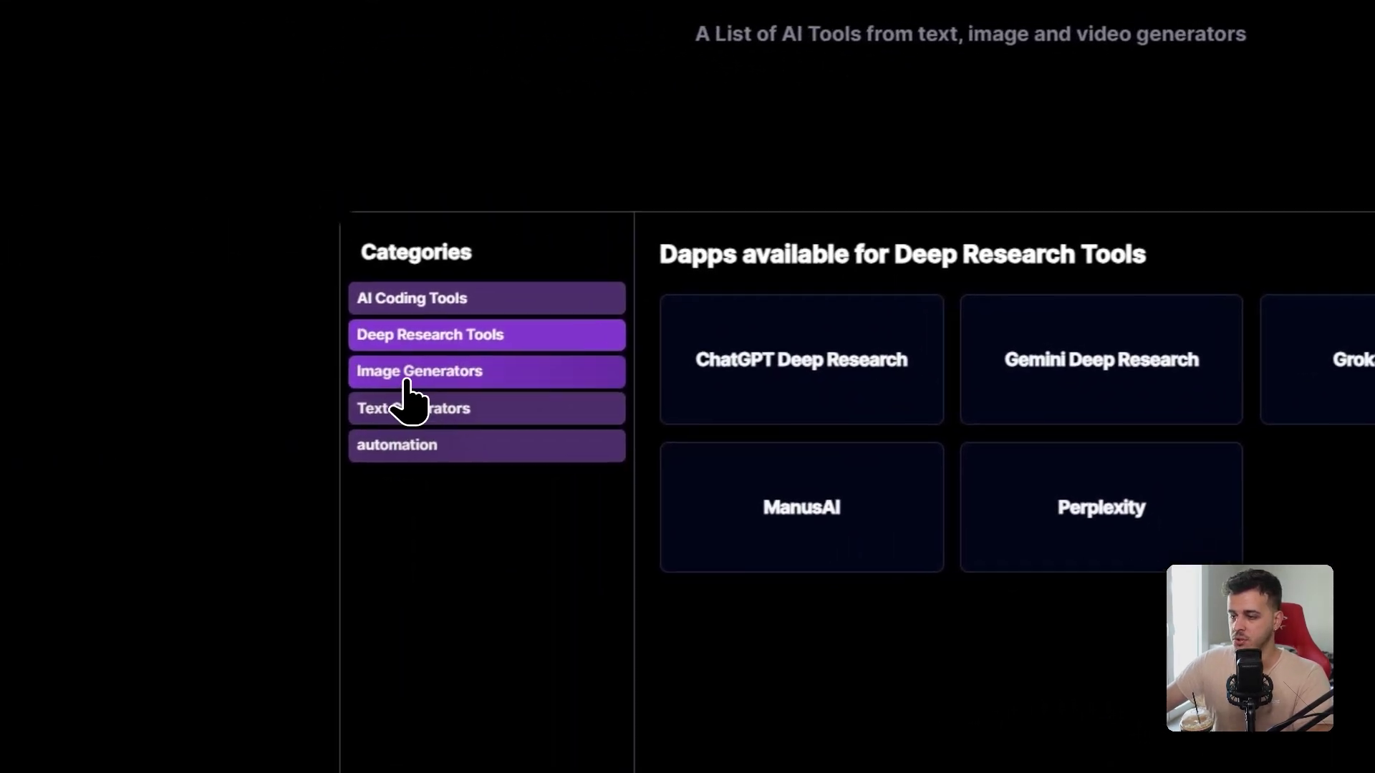
click(348, 389)
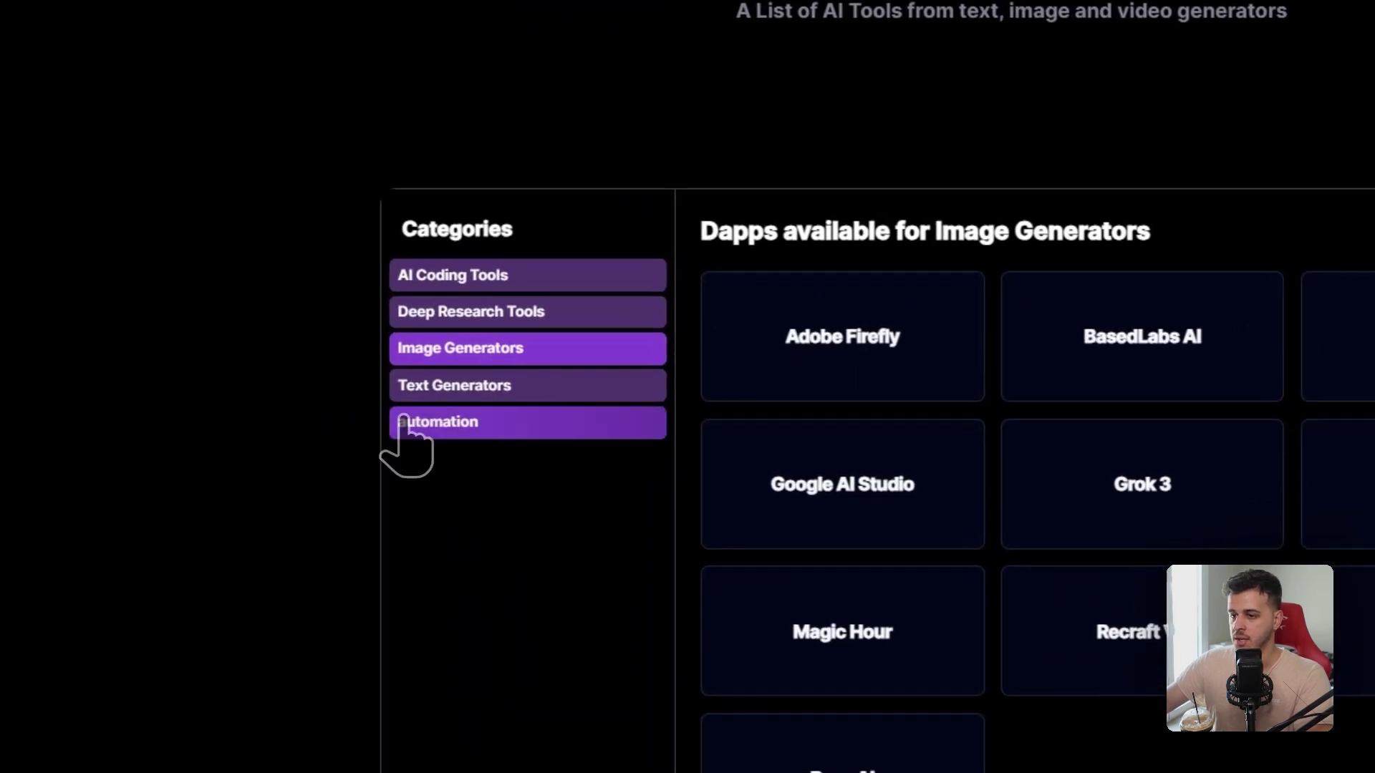
click(462, 415)
click(465, 383)
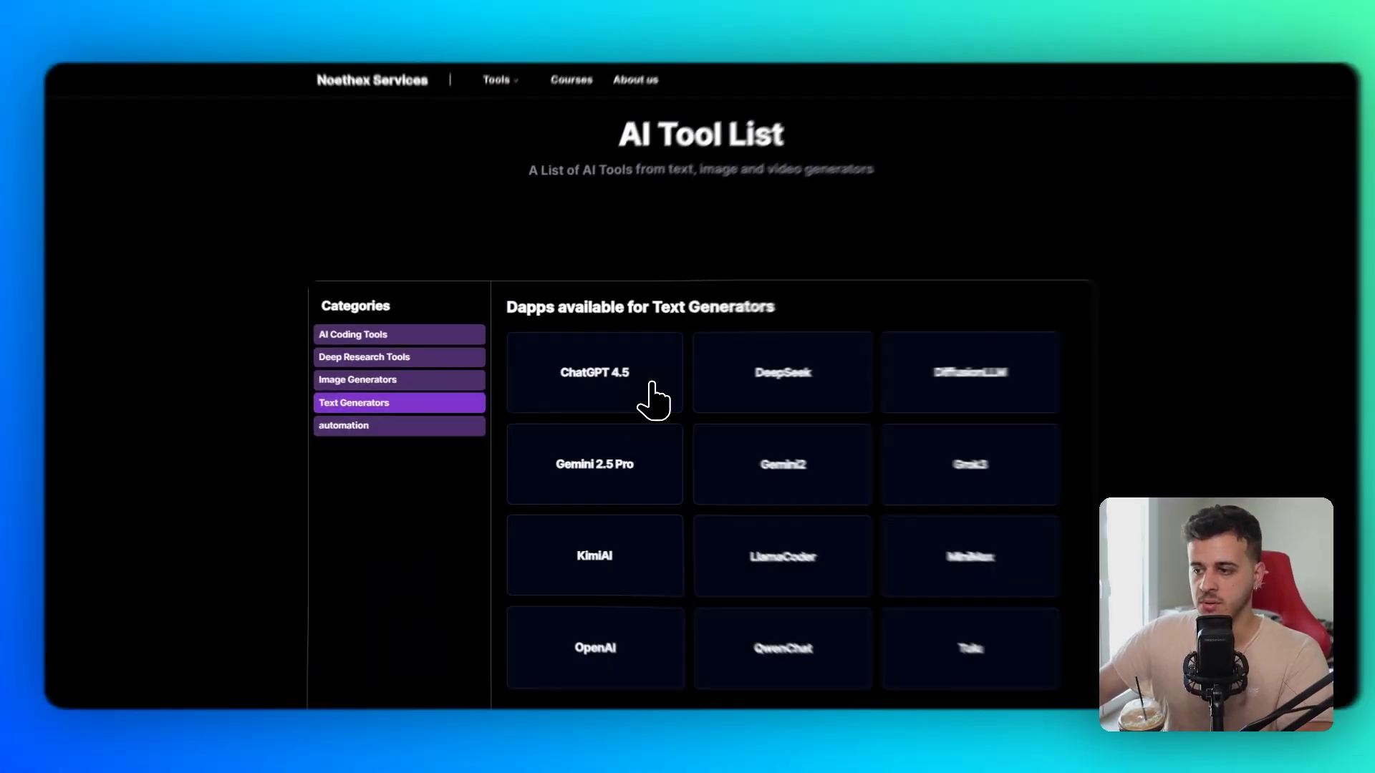
scroll(995, 505, down, 5)
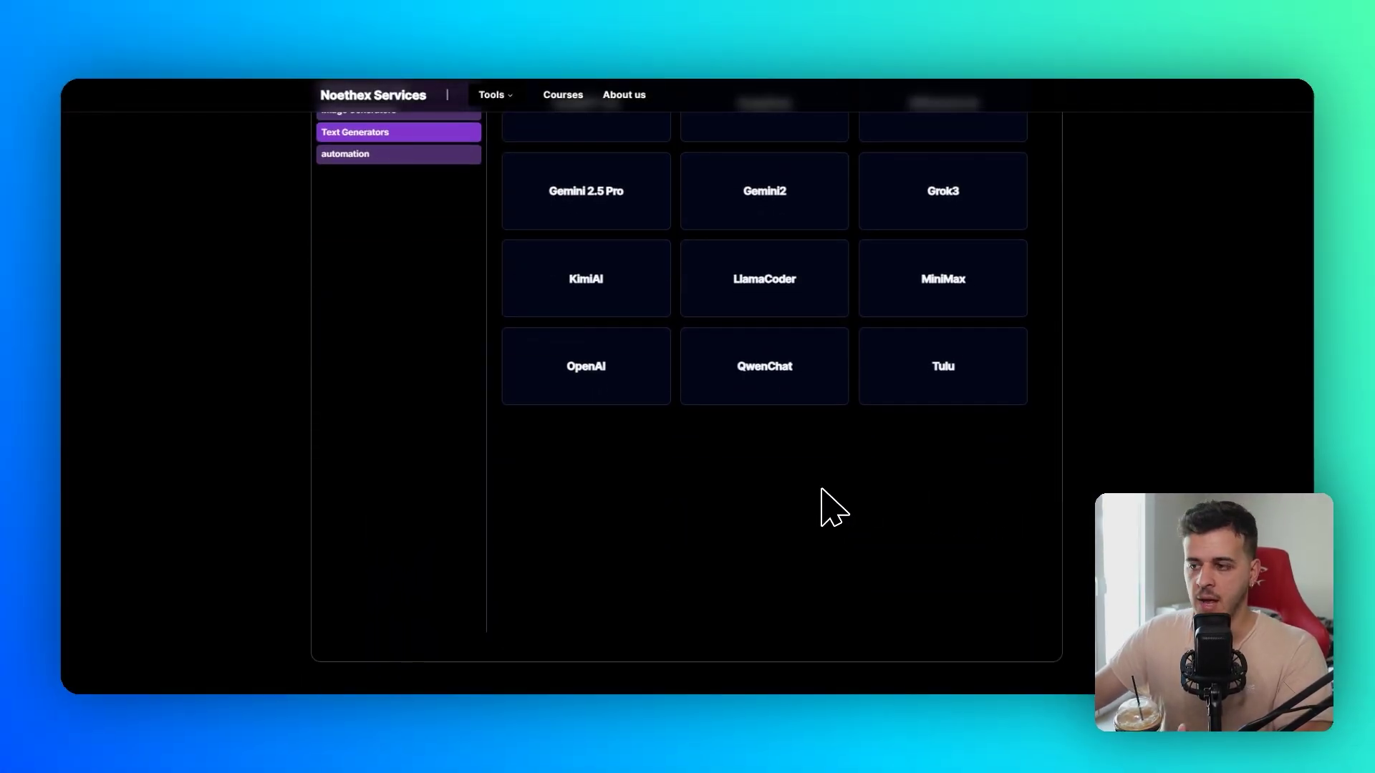
scroll(822, 490, up, 4)
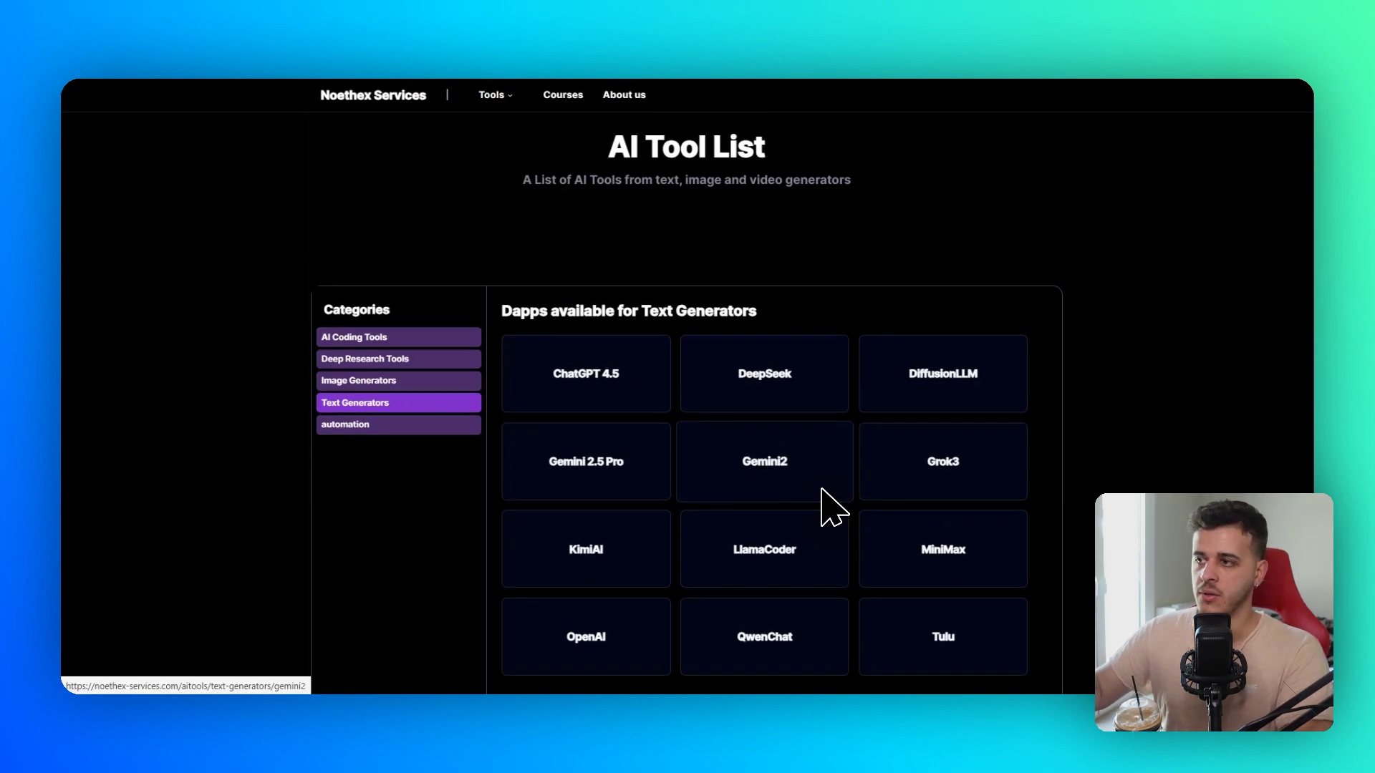